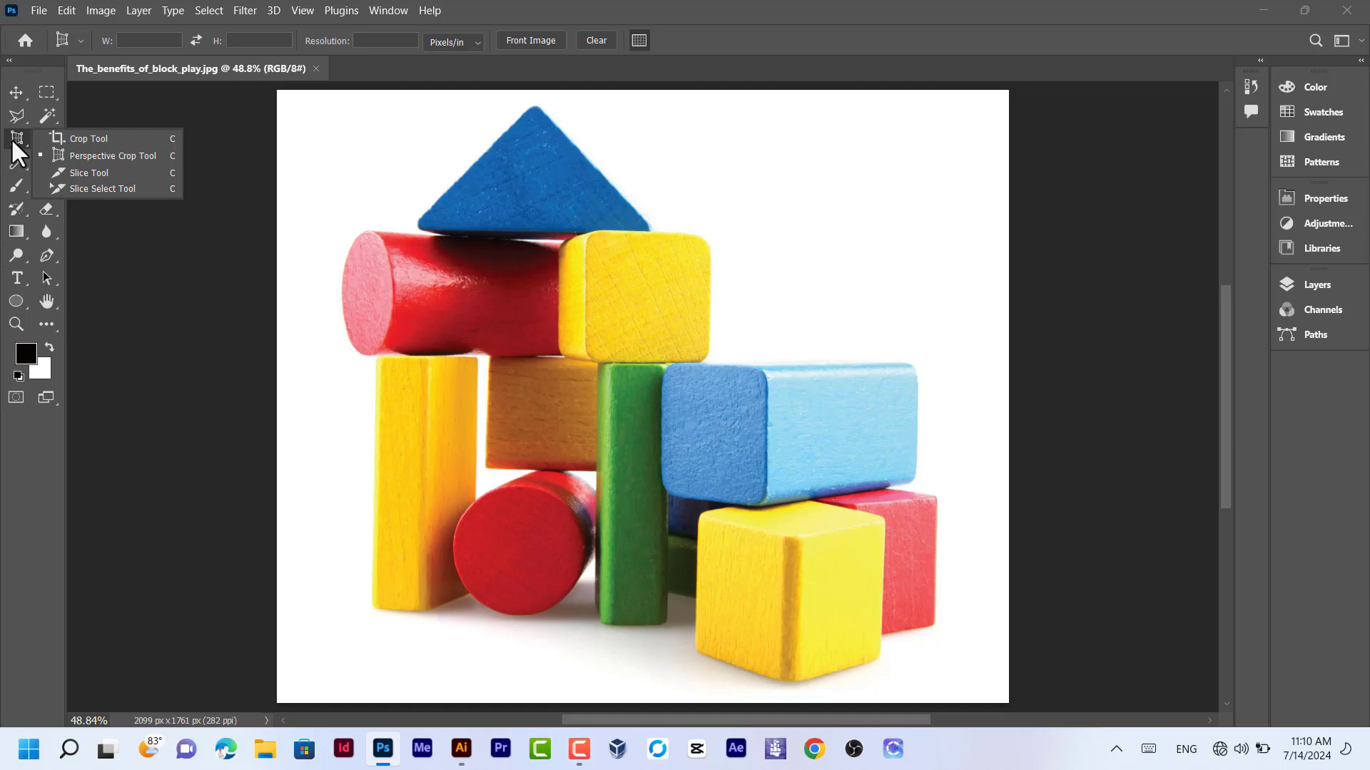
# Crop the image inward from its left and top edges to about 1499 × 1390 px with the Crop tool, and undo the crop.
pyautogui.click(78, 139)
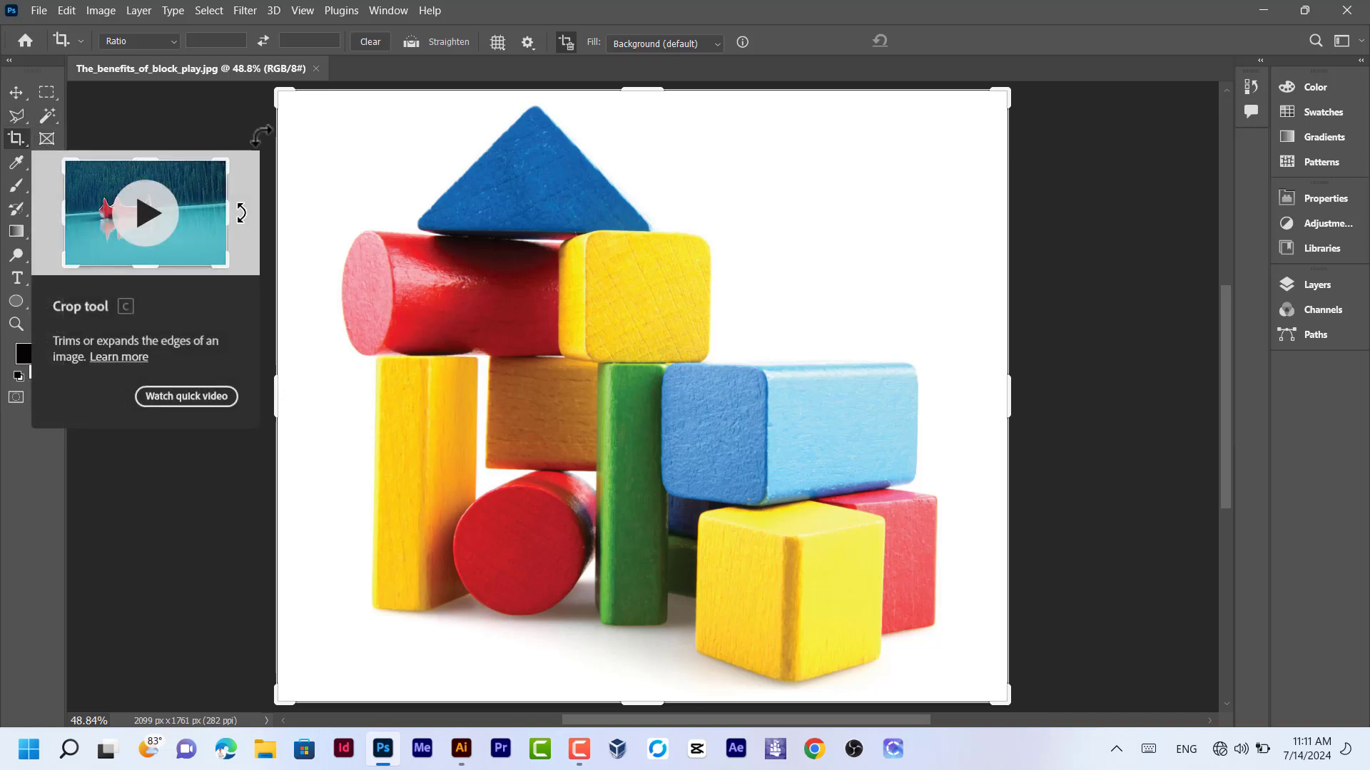
pyautogui.hotkey('ctrl', '-')
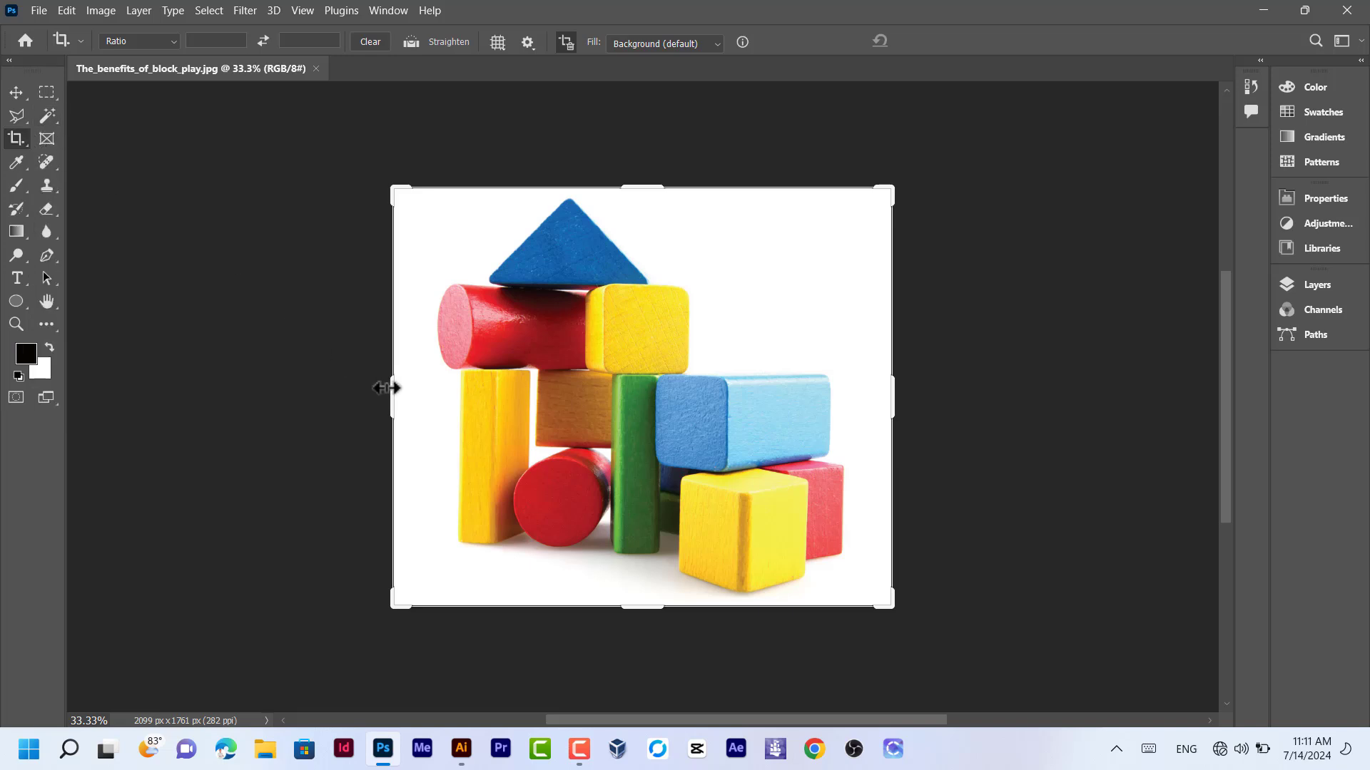
pyautogui.moveTo(392, 389); pyautogui.dragTo(459, 388)
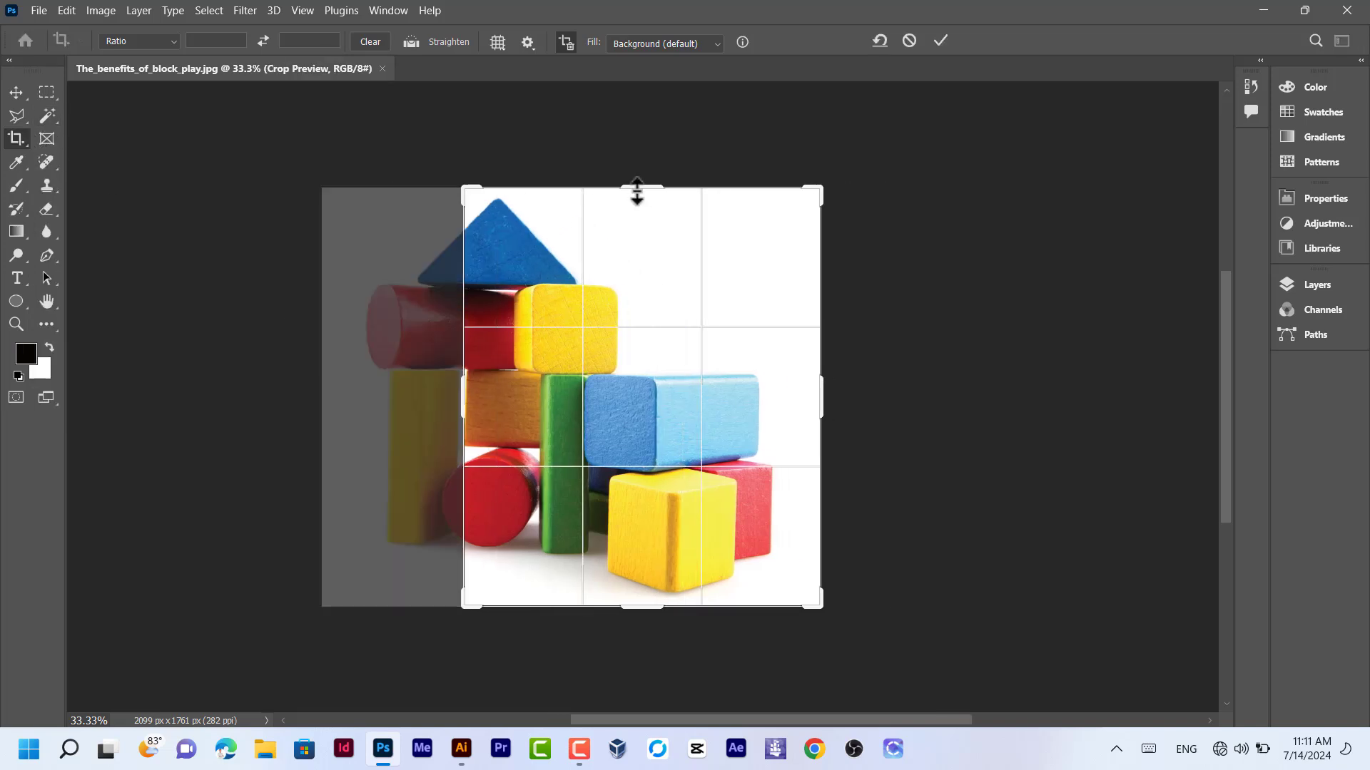
pyautogui.moveTo(637, 190); pyautogui.dragTo(638, 235)
pyautogui.press('Return')
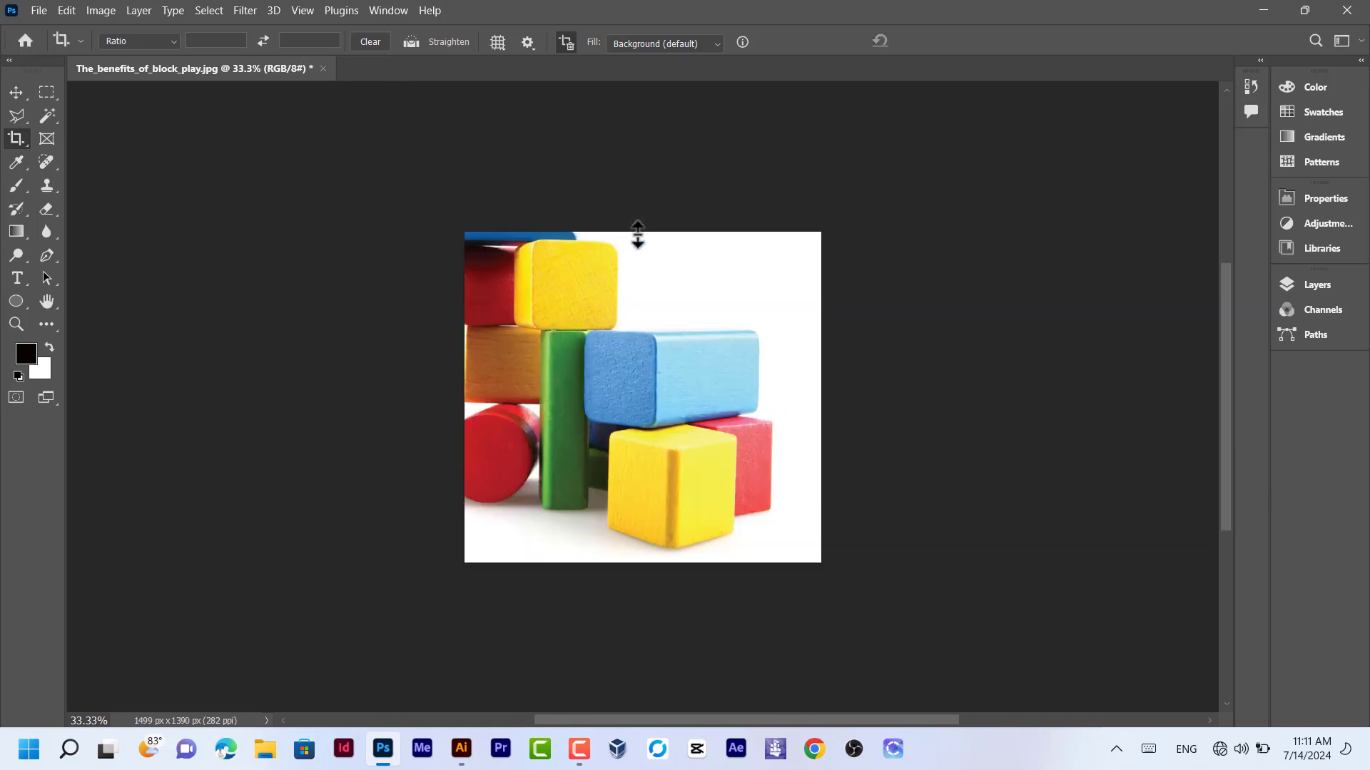
pyautogui.hotkey('ctrl', 'z')
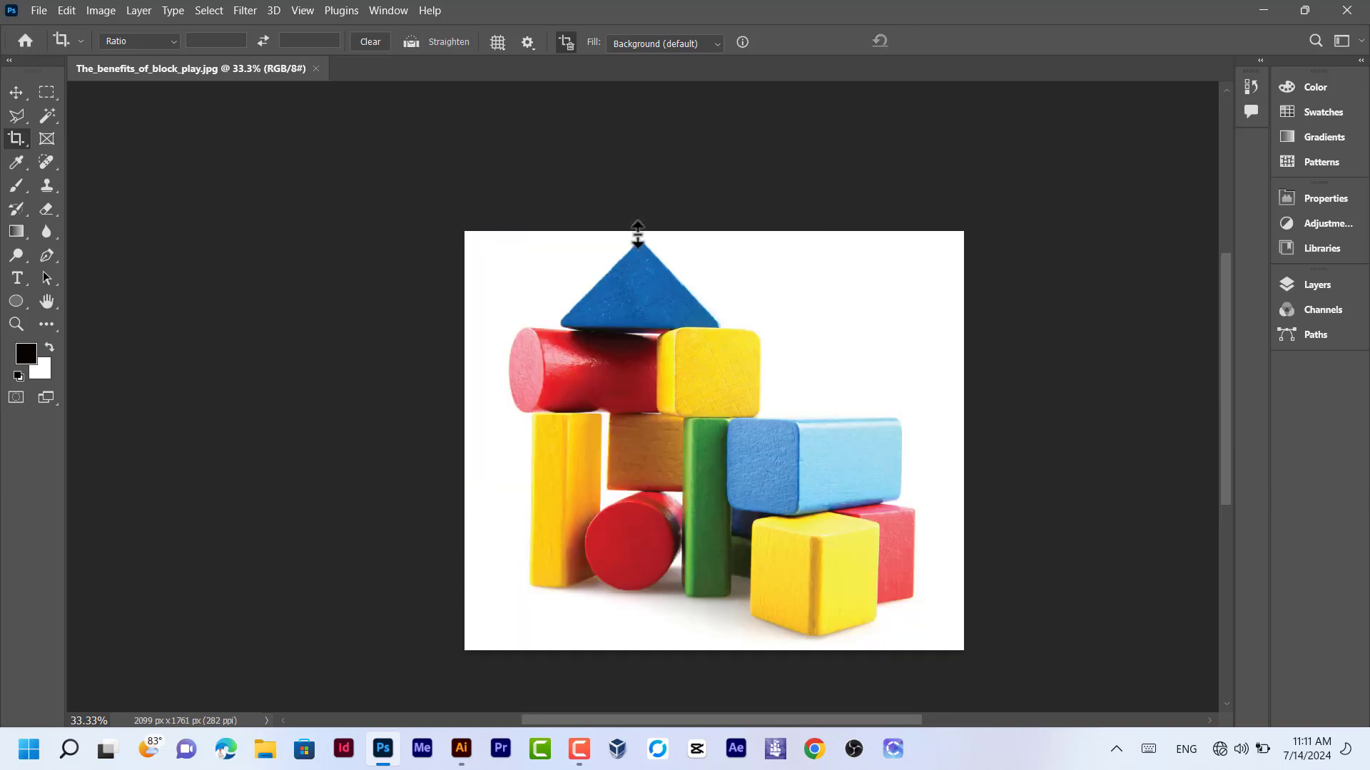
pyautogui.hotkey('ctrl', '0')
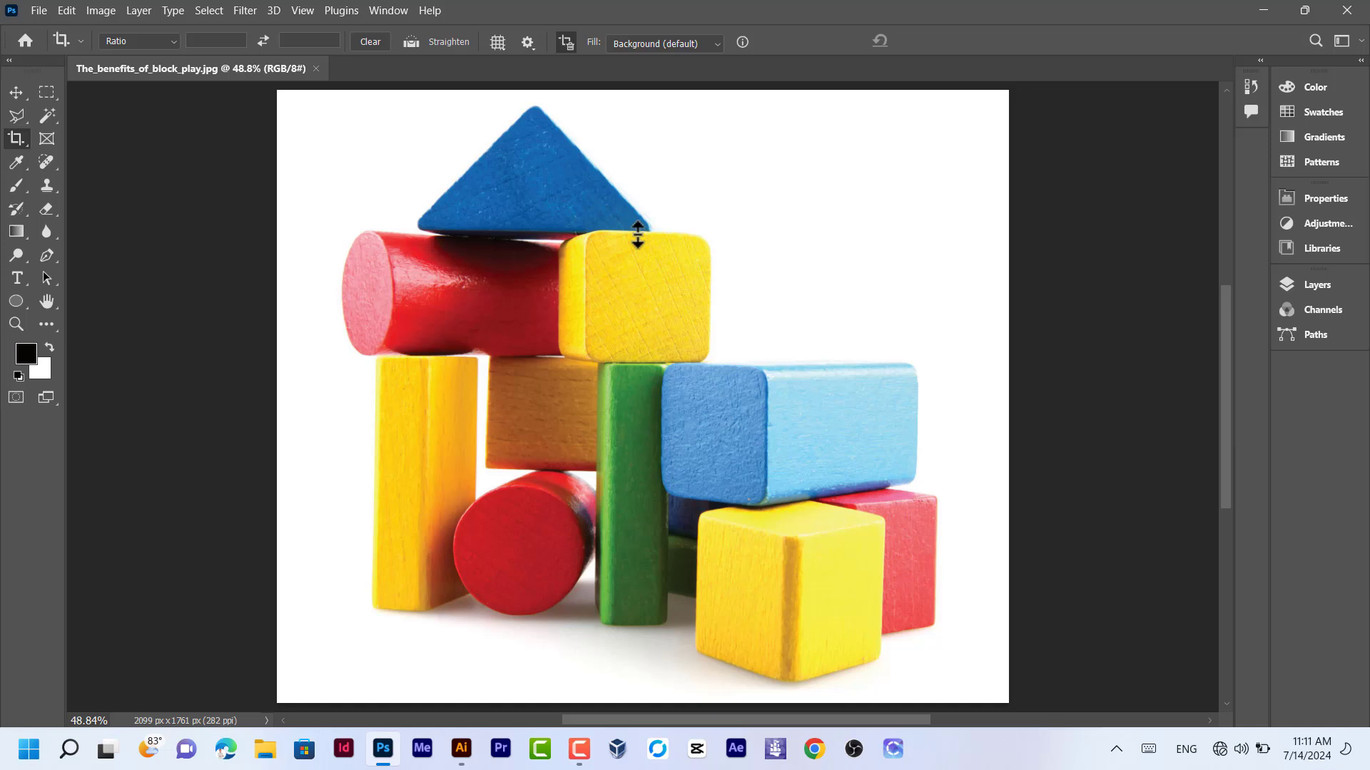
# Crop the image with a smaller frame of about 1487 × 1248 px while tilting the picture clockwise, and undo the crop.
pyautogui.click(354, 143)
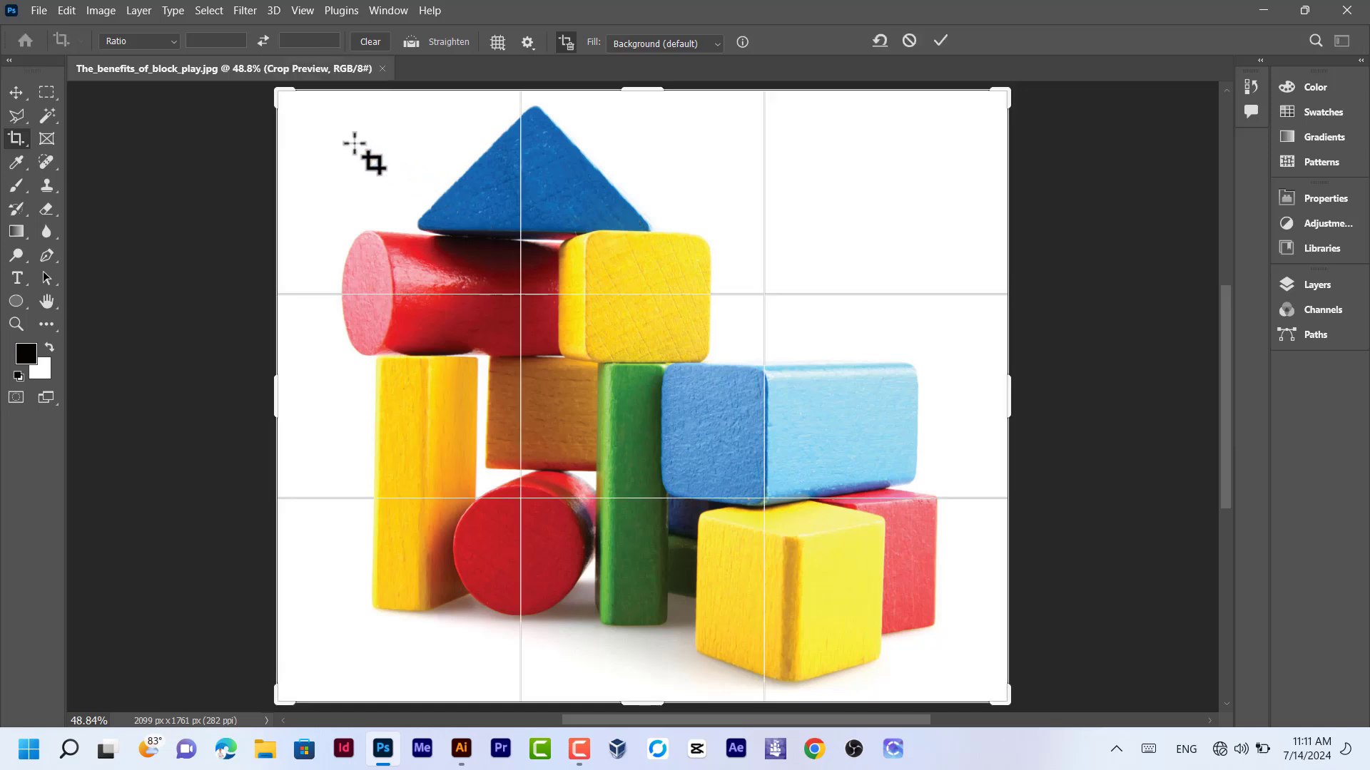
pyautogui.hotkey('ctrl', '-')
pyautogui.hotkey('ctrl', '-')
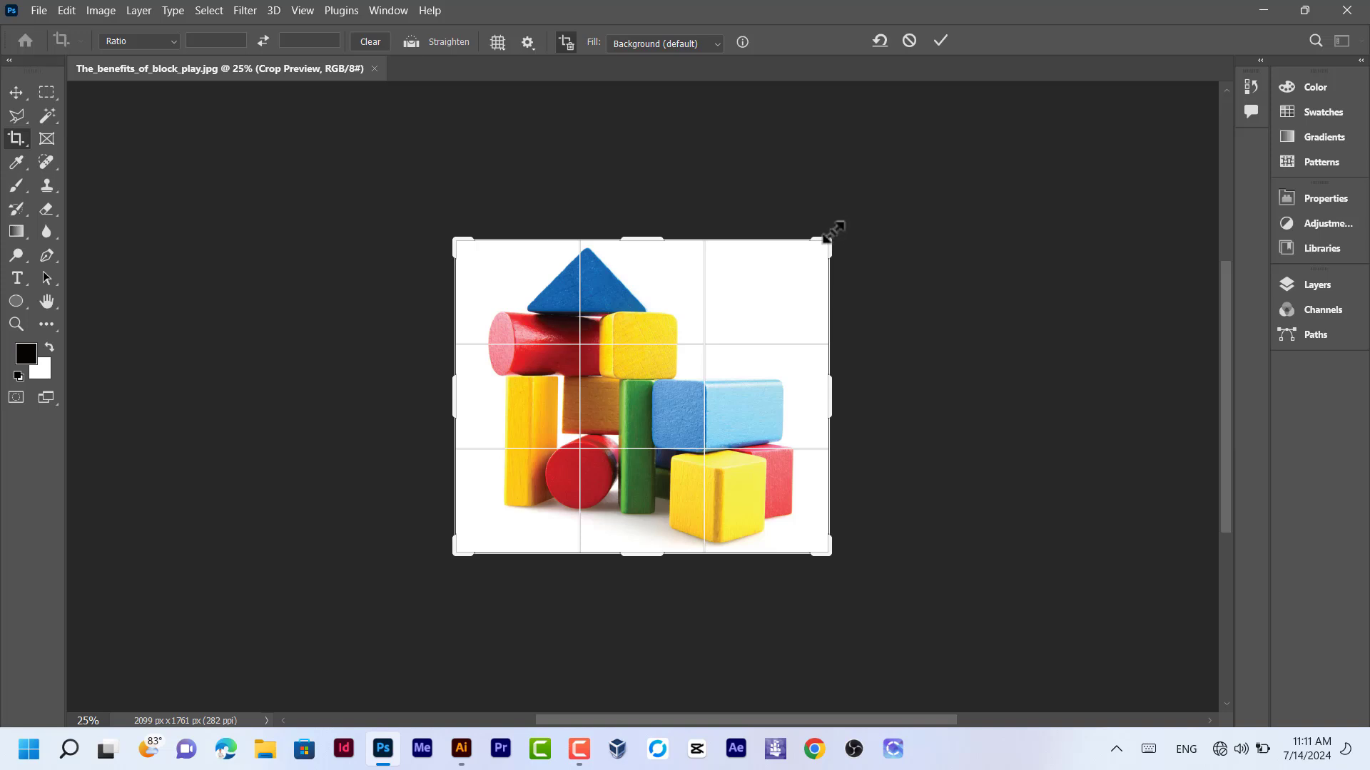
pyautogui.moveTo(839, 228); pyautogui.dragTo(682, 388)
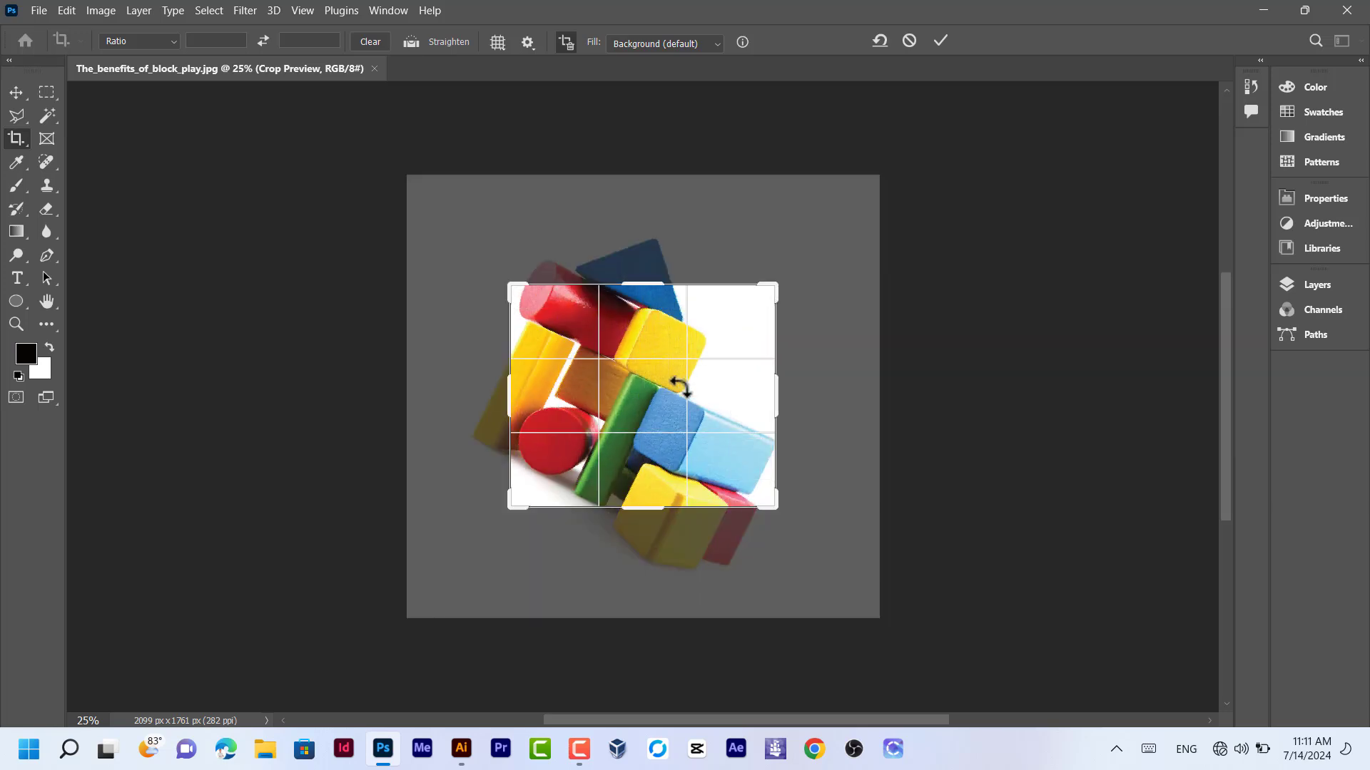
pyautogui.press('Return')
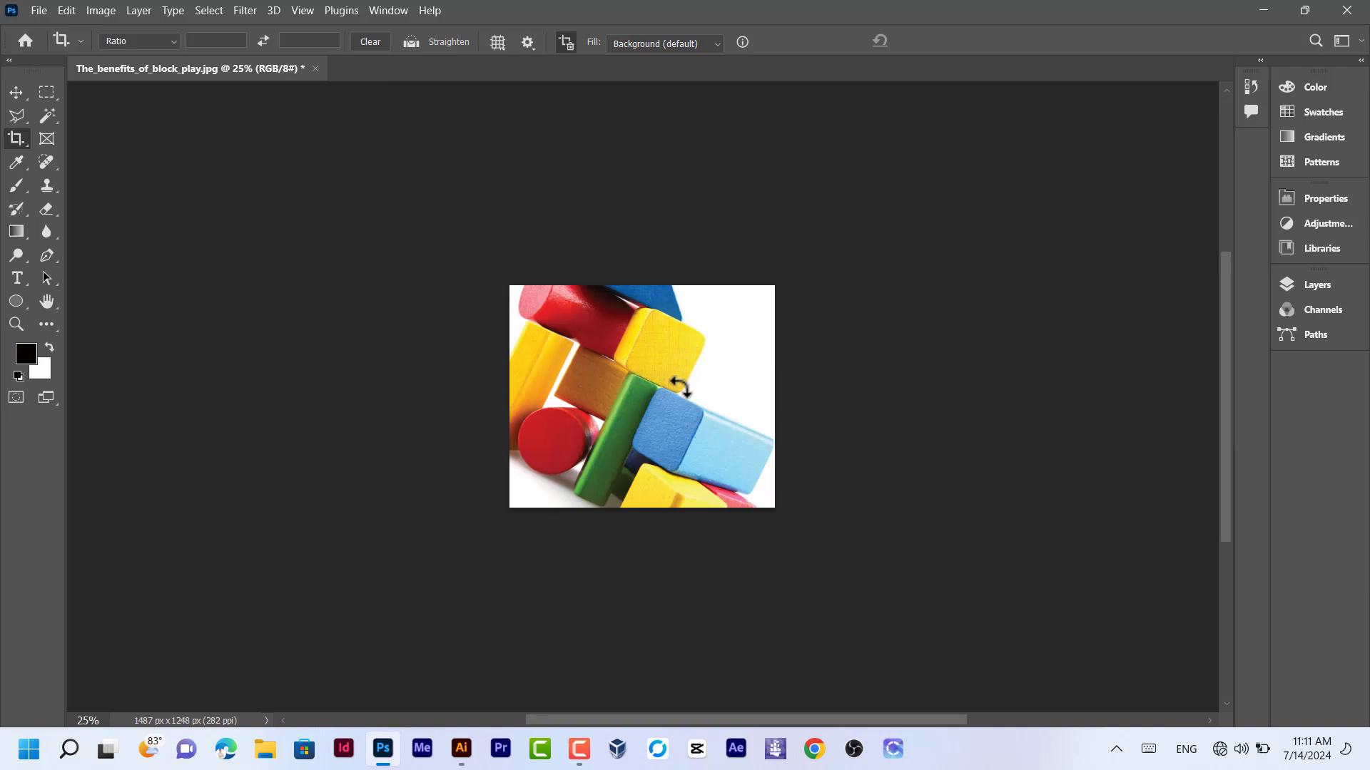
pyautogui.hotkey('ctrl', 'z')
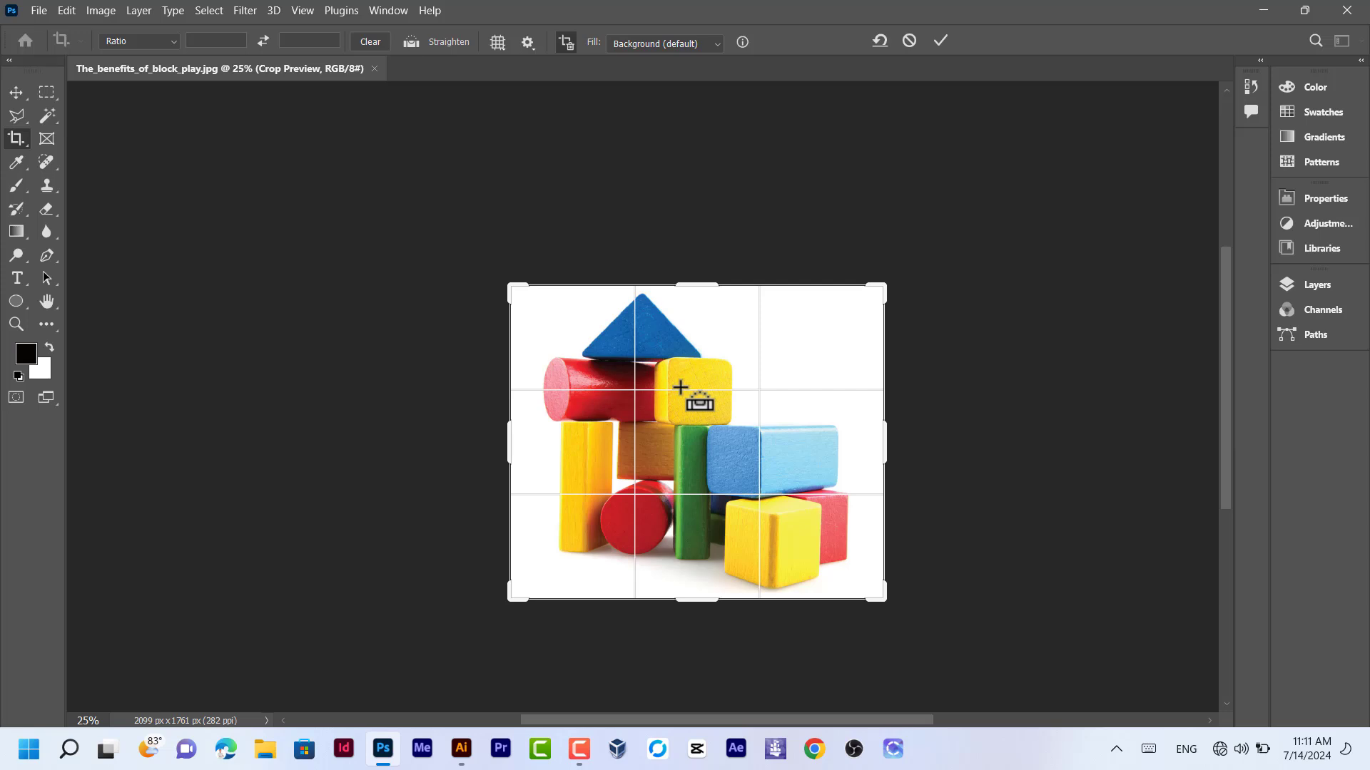
# Crop the image inward from both sides and the top, tilted counterclockwise, to about 1595 × 1313 px, and undo the crop.
pyautogui.scroll(3, 680, 387)
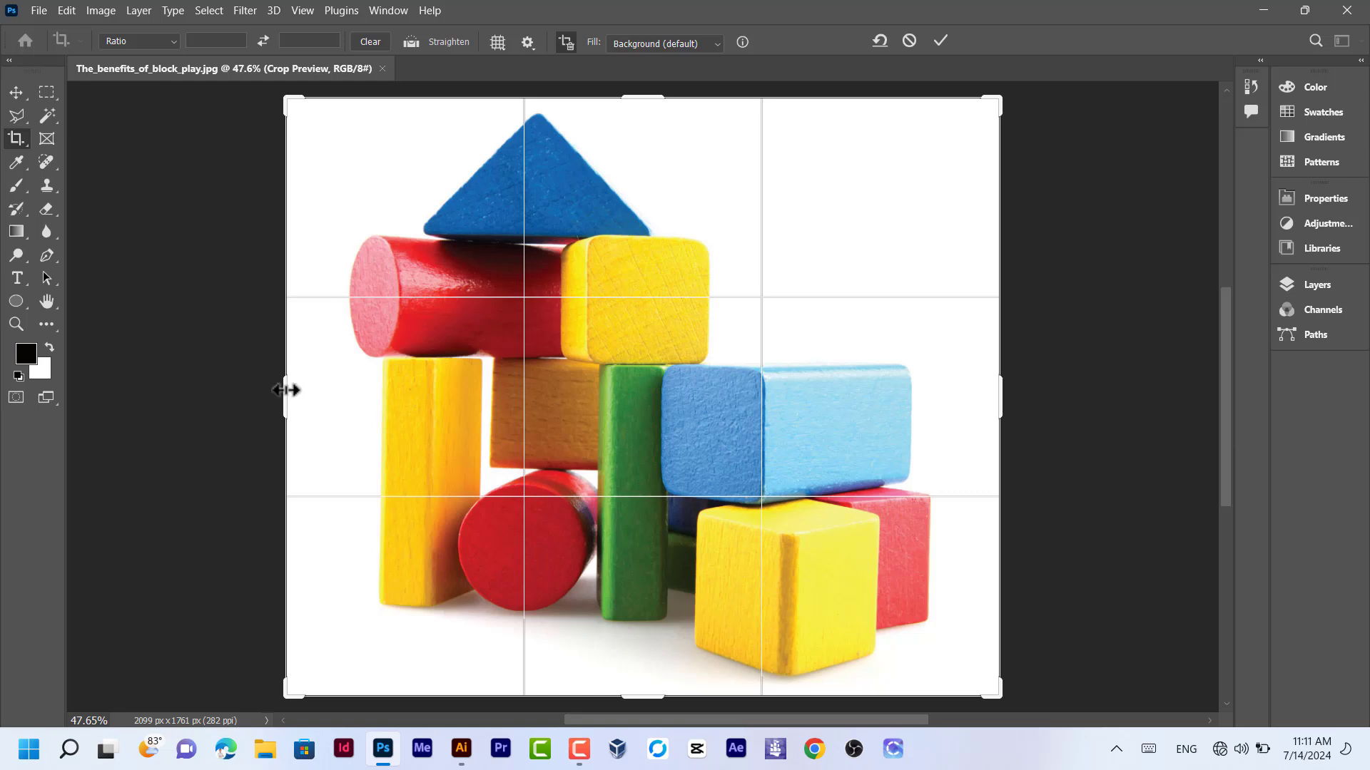
pyautogui.moveTo(286, 390); pyautogui.dragTo(312, 388)
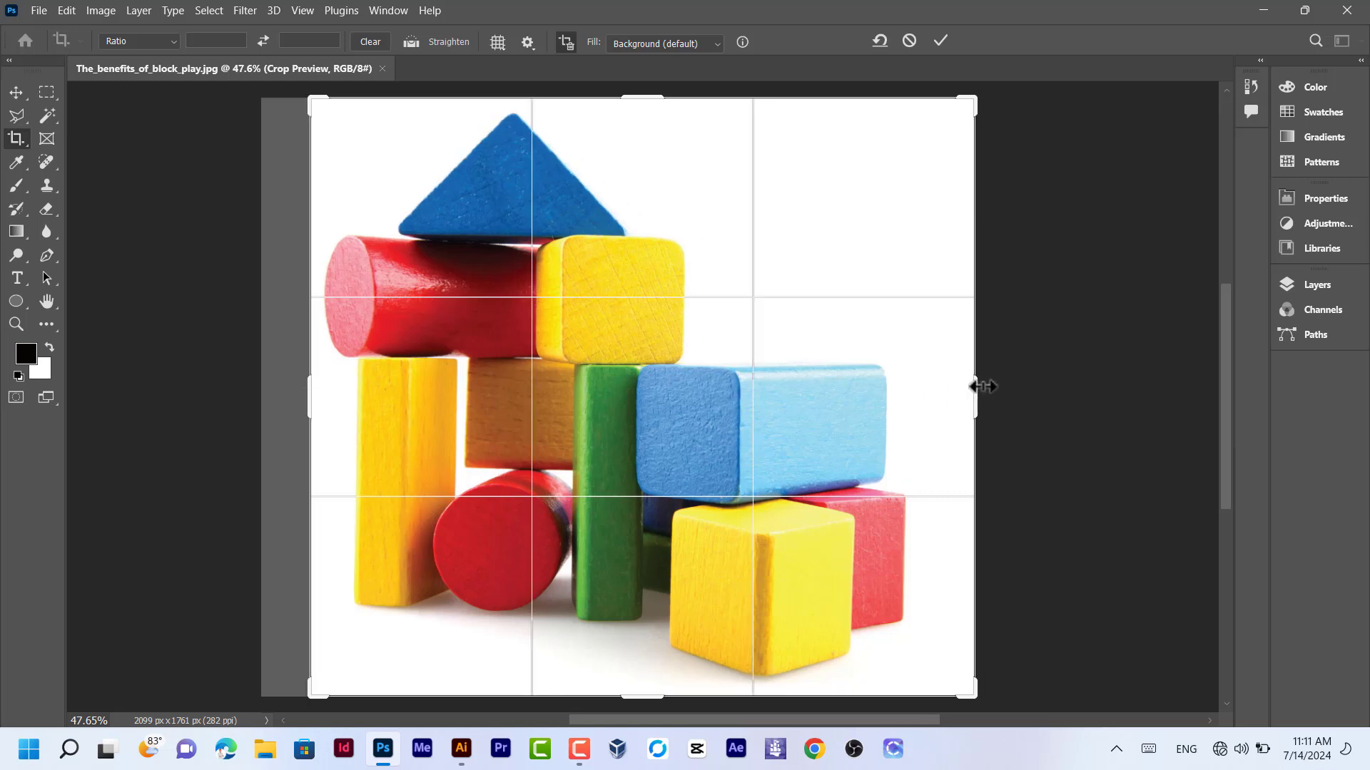
pyautogui.moveTo(982, 386); pyautogui.dragTo(963, 394)
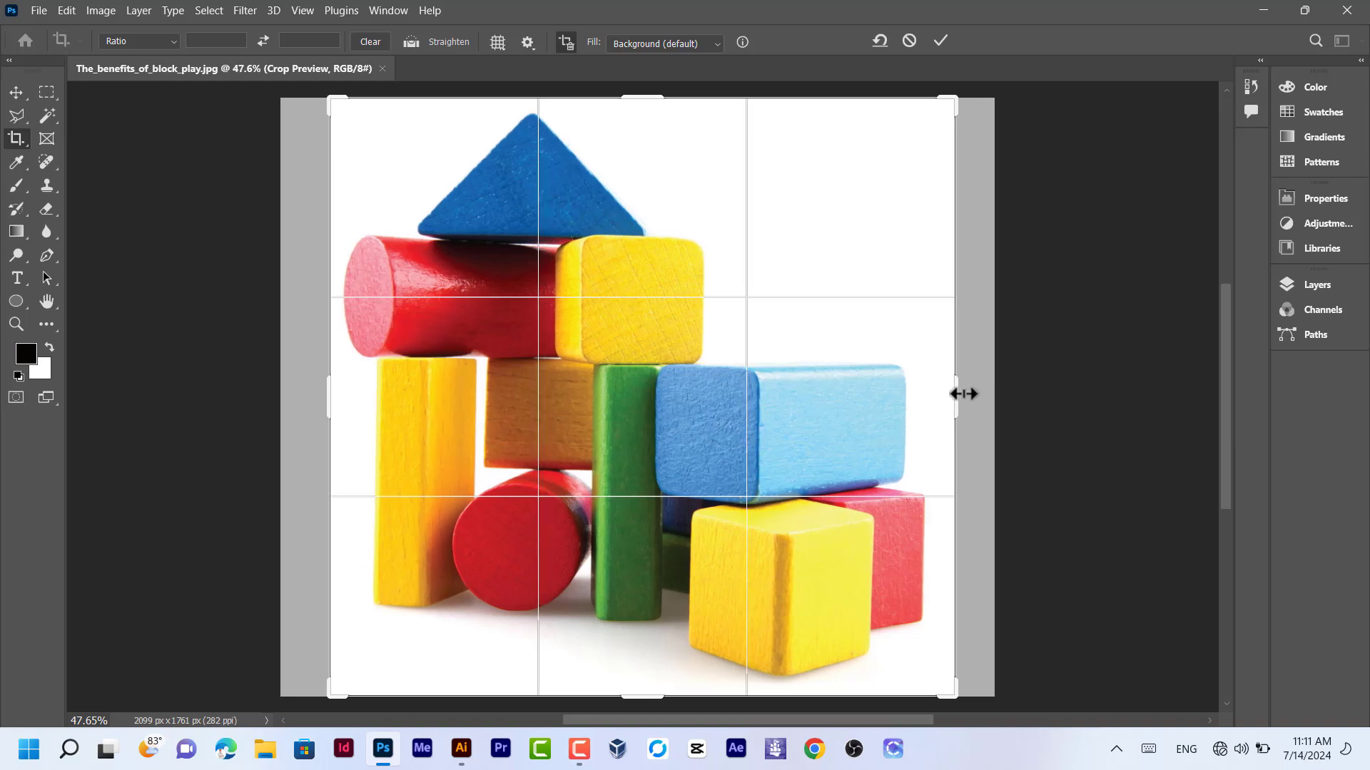
pyautogui.moveTo(633, 100); pyautogui.dragTo(635, 140)
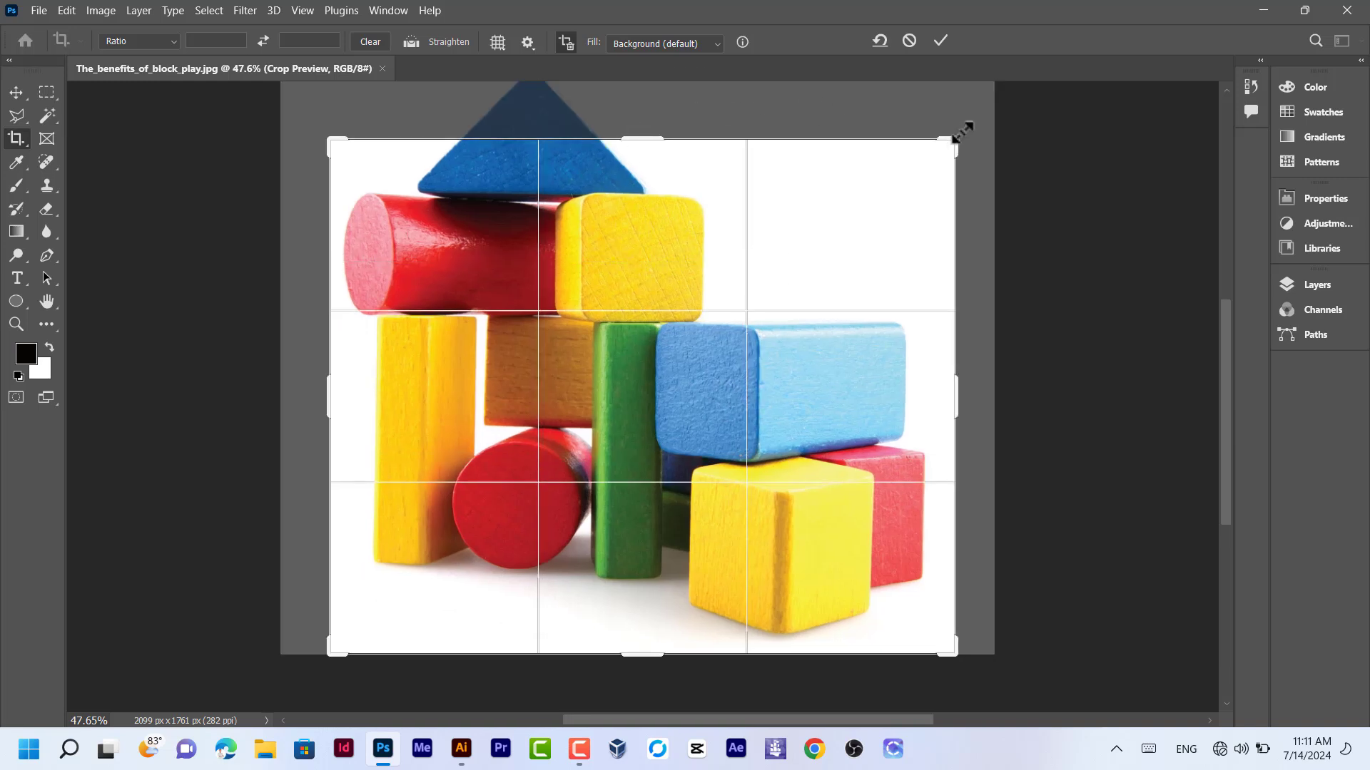
pyautogui.moveTo(963, 129); pyautogui.dragTo(819, 110)
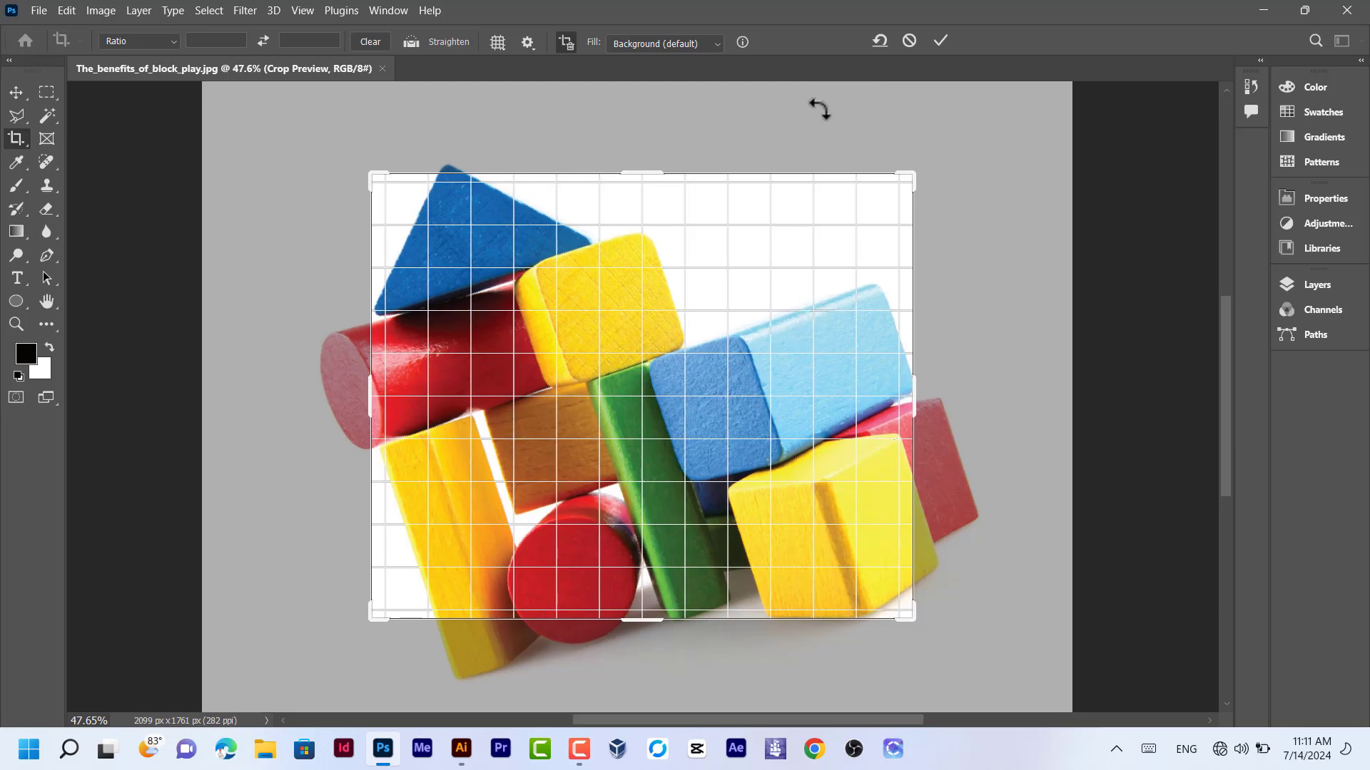
pyautogui.press('Return')
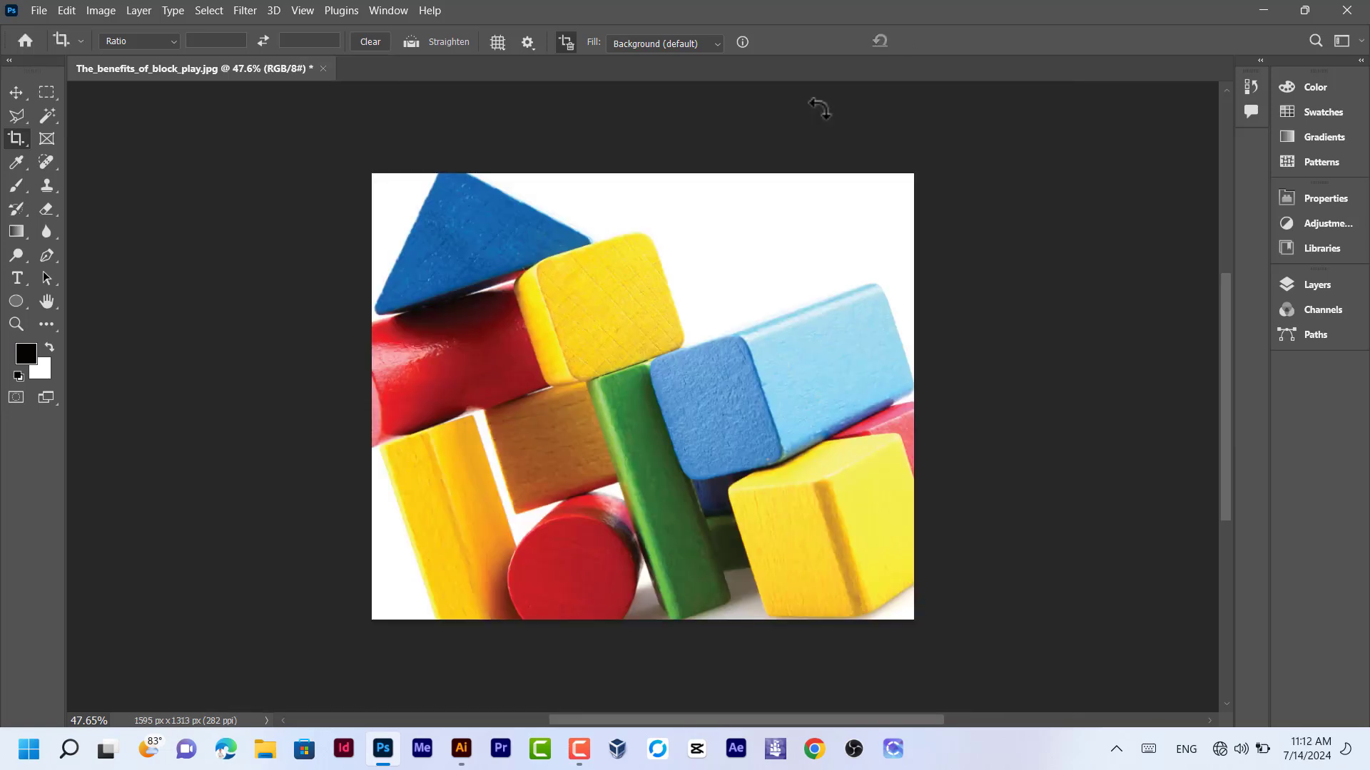
pyautogui.hotkey('ctrl', 'z')
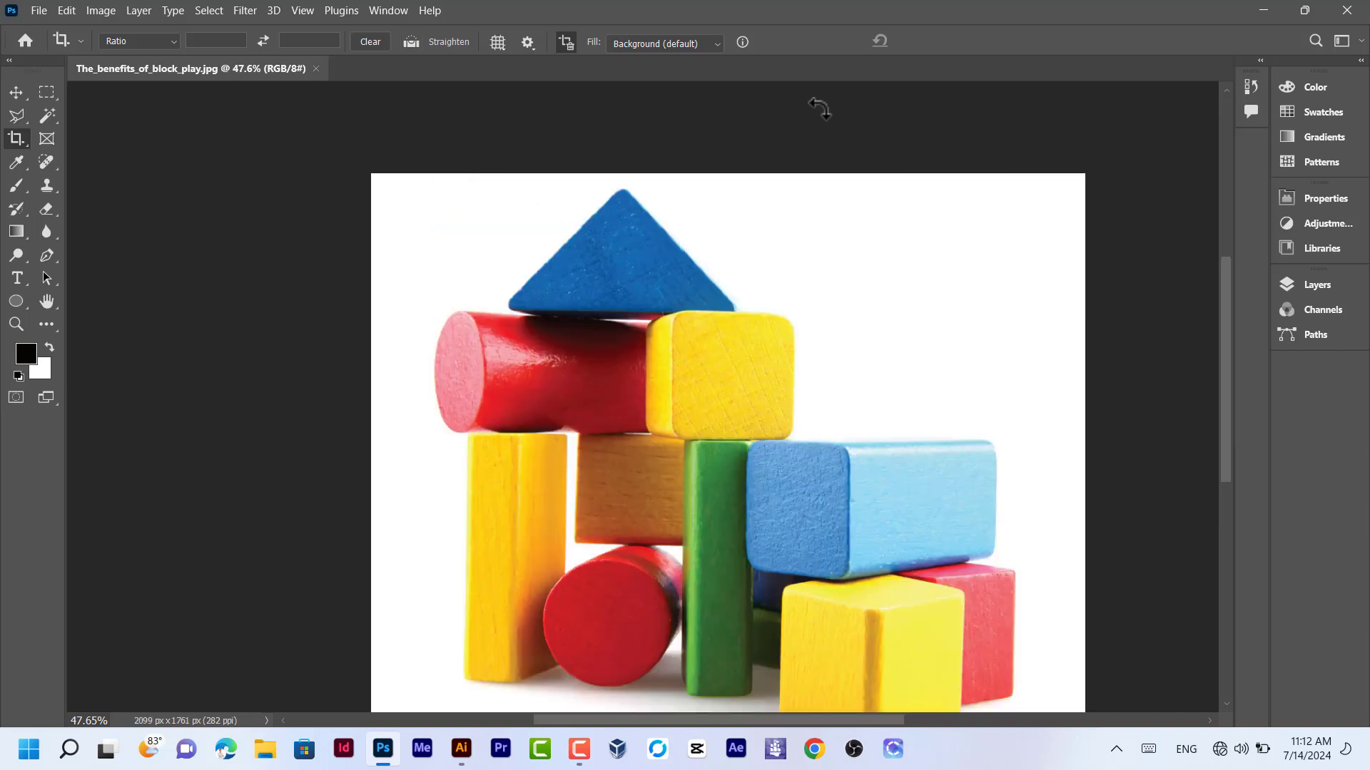
pyautogui.hotkey('ctrl', '0')
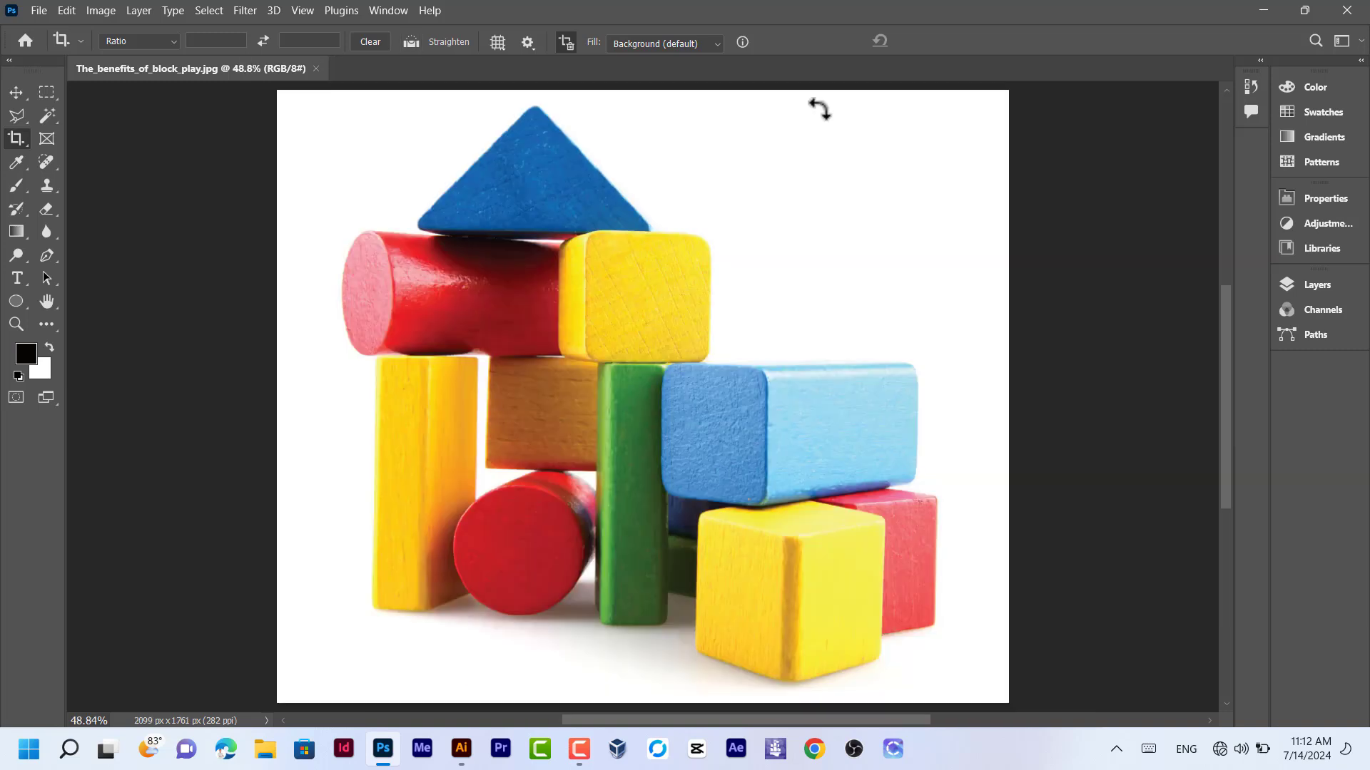
# Draw a Perspective Crop frame over the blocks and reshape its corners into a slanted quadrilateral from the image's lower left to its upper right.
pyautogui.rightClick(15, 134)
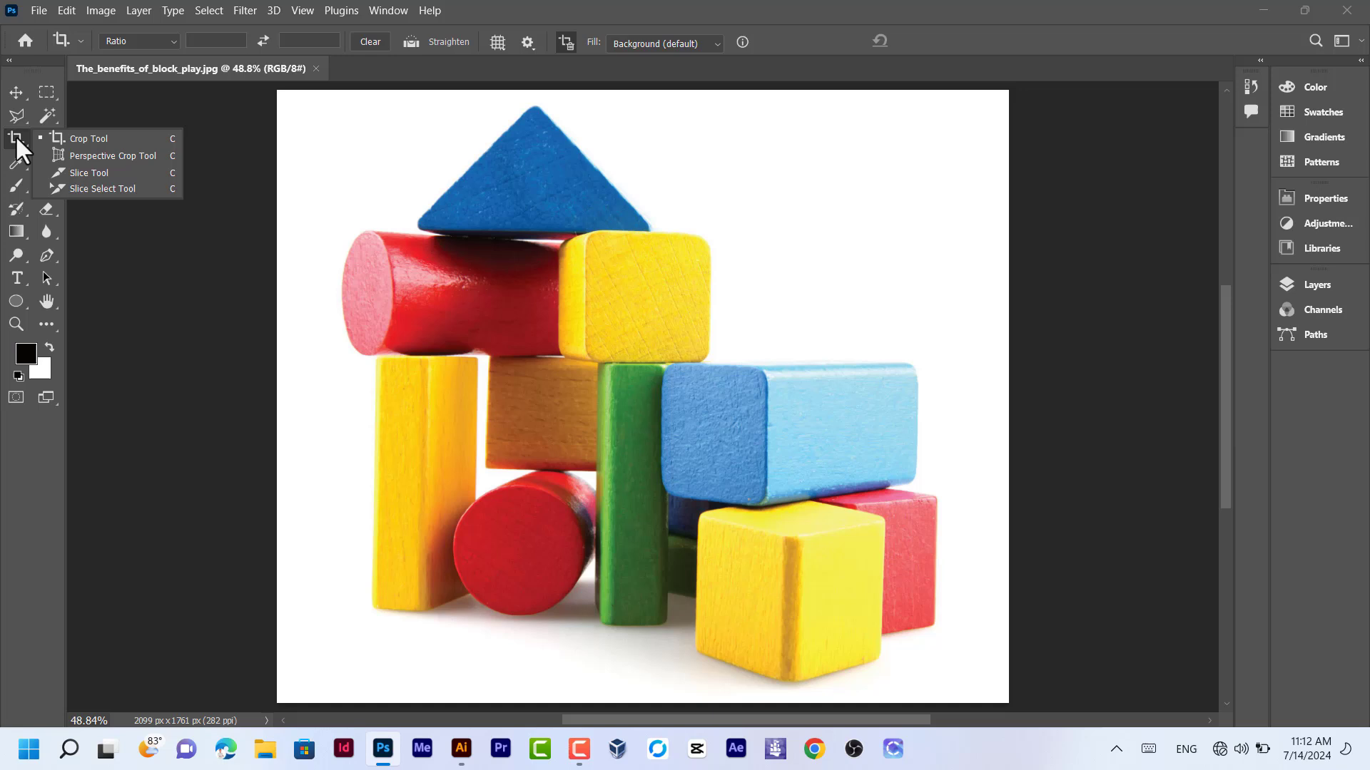
pyautogui.click(128, 156)
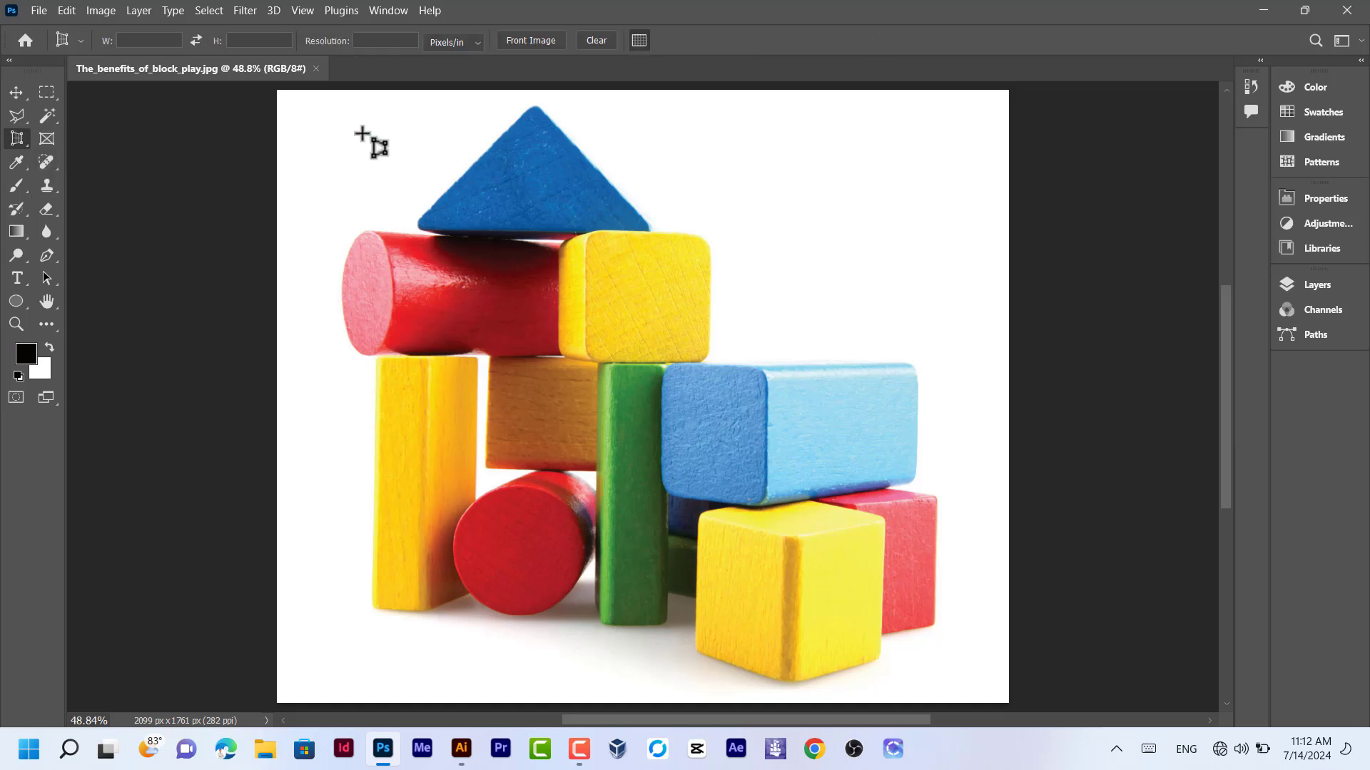
pyautogui.moveTo(336, 205); pyautogui.dragTo(912, 473)
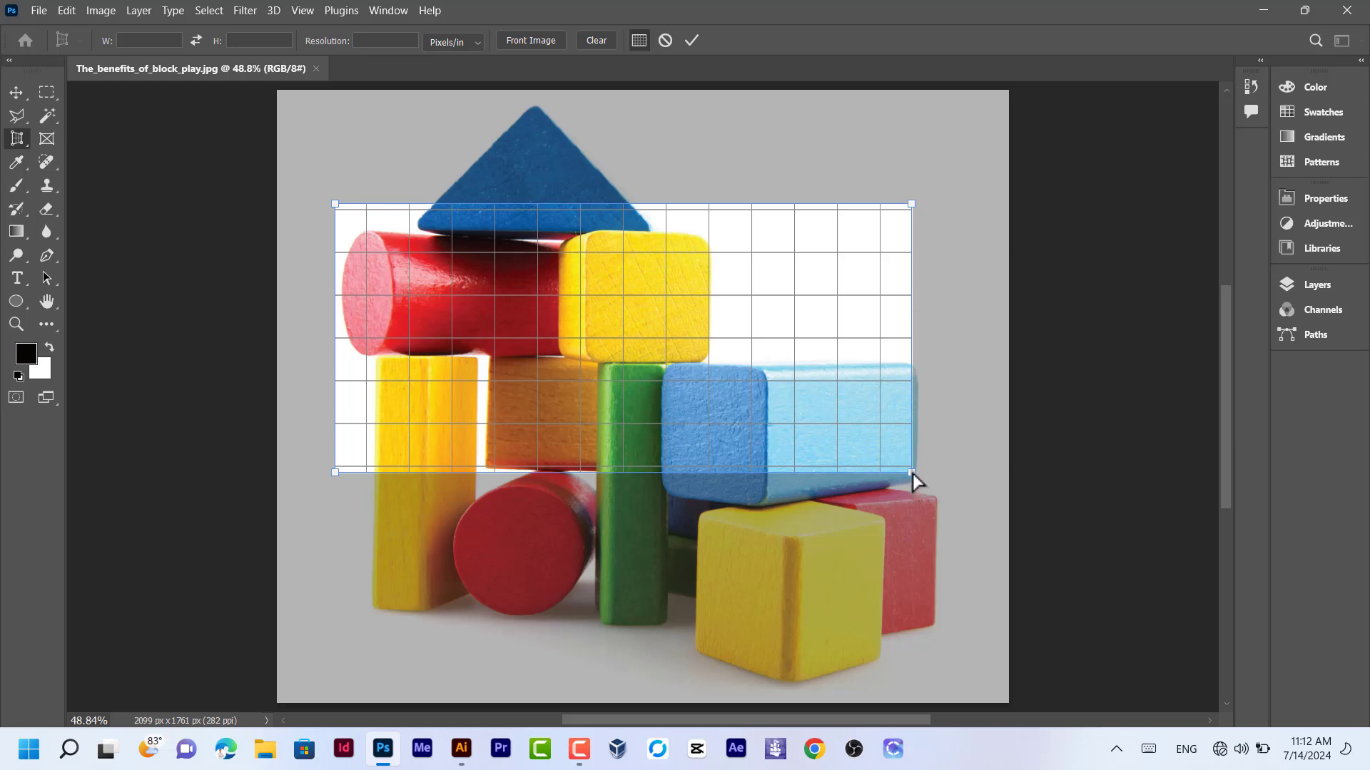
pyautogui.moveTo(912, 473); pyautogui.dragTo(665, 650)
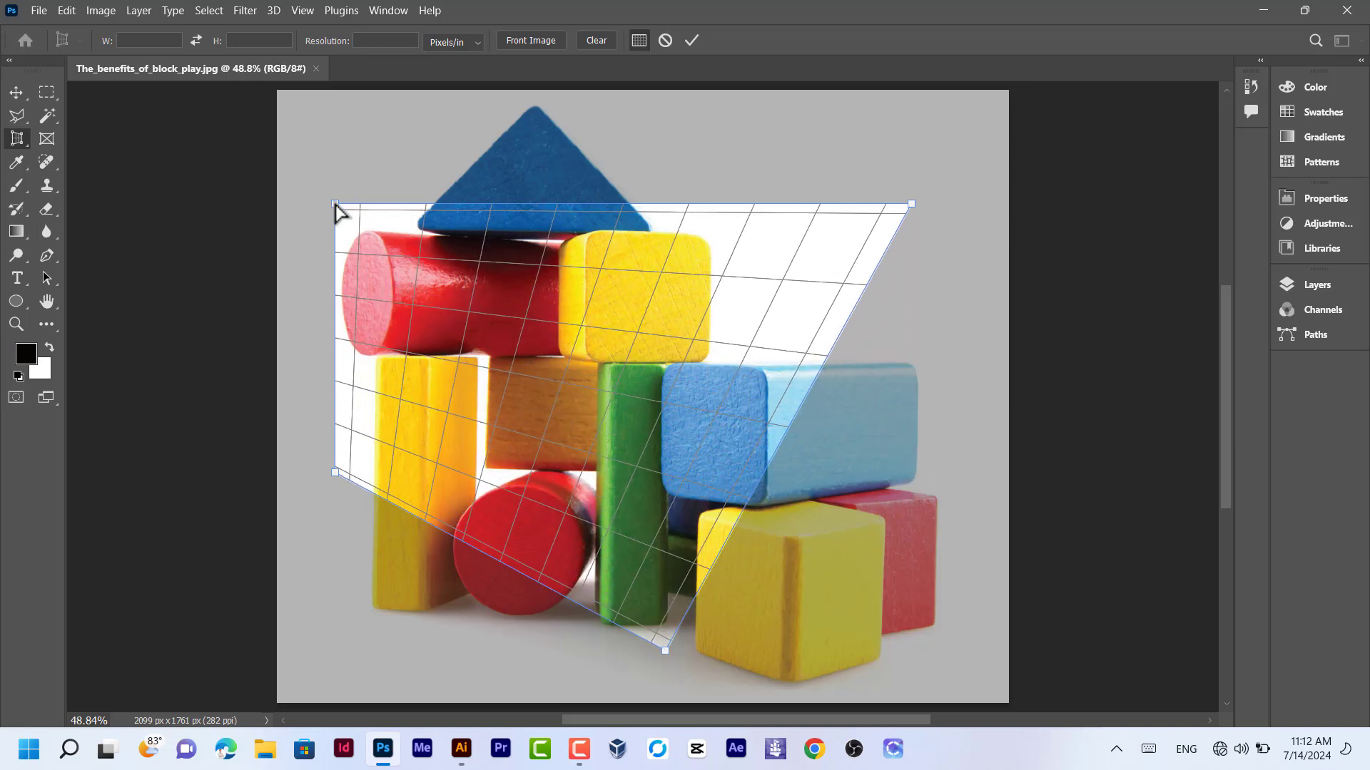
pyautogui.moveTo(336, 208); pyautogui.dragTo(723, 129)
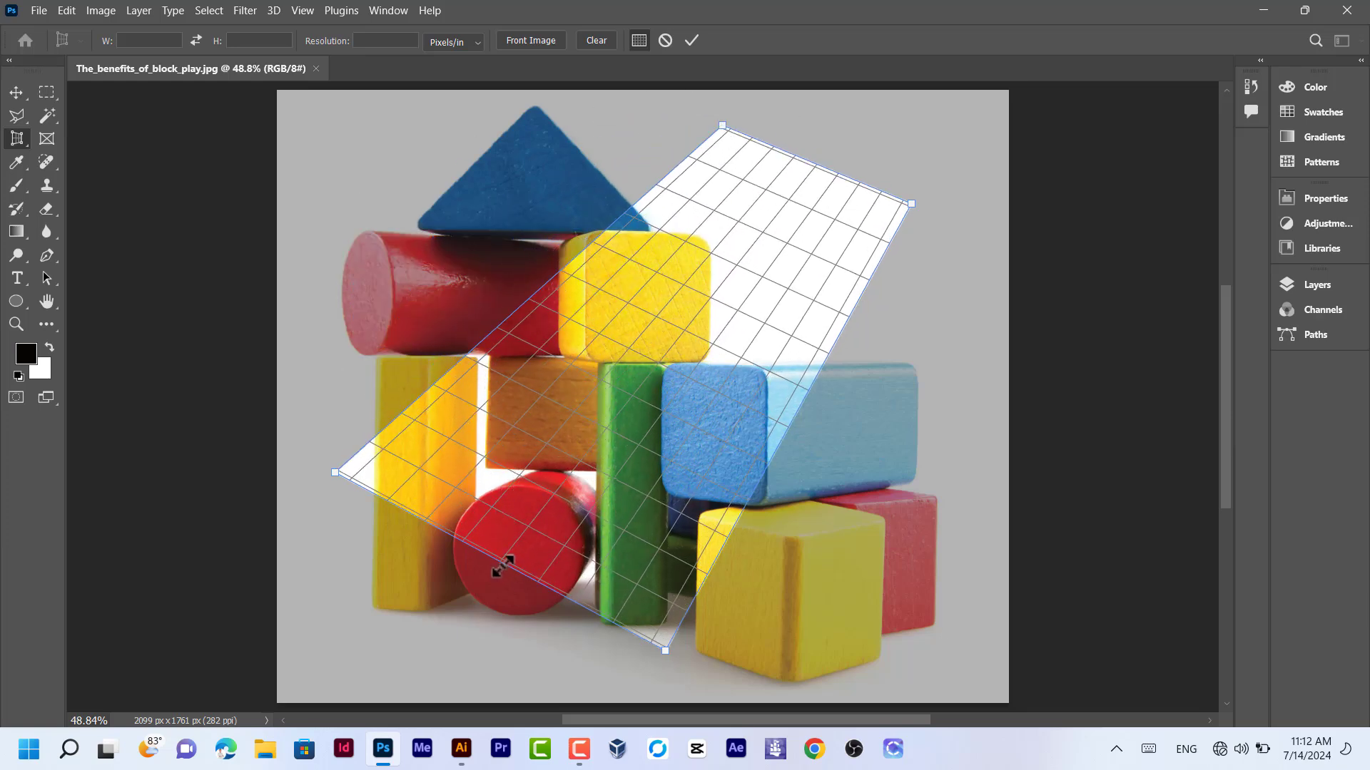
pyautogui.moveTo(503, 566); pyautogui.dragTo(430, 611)
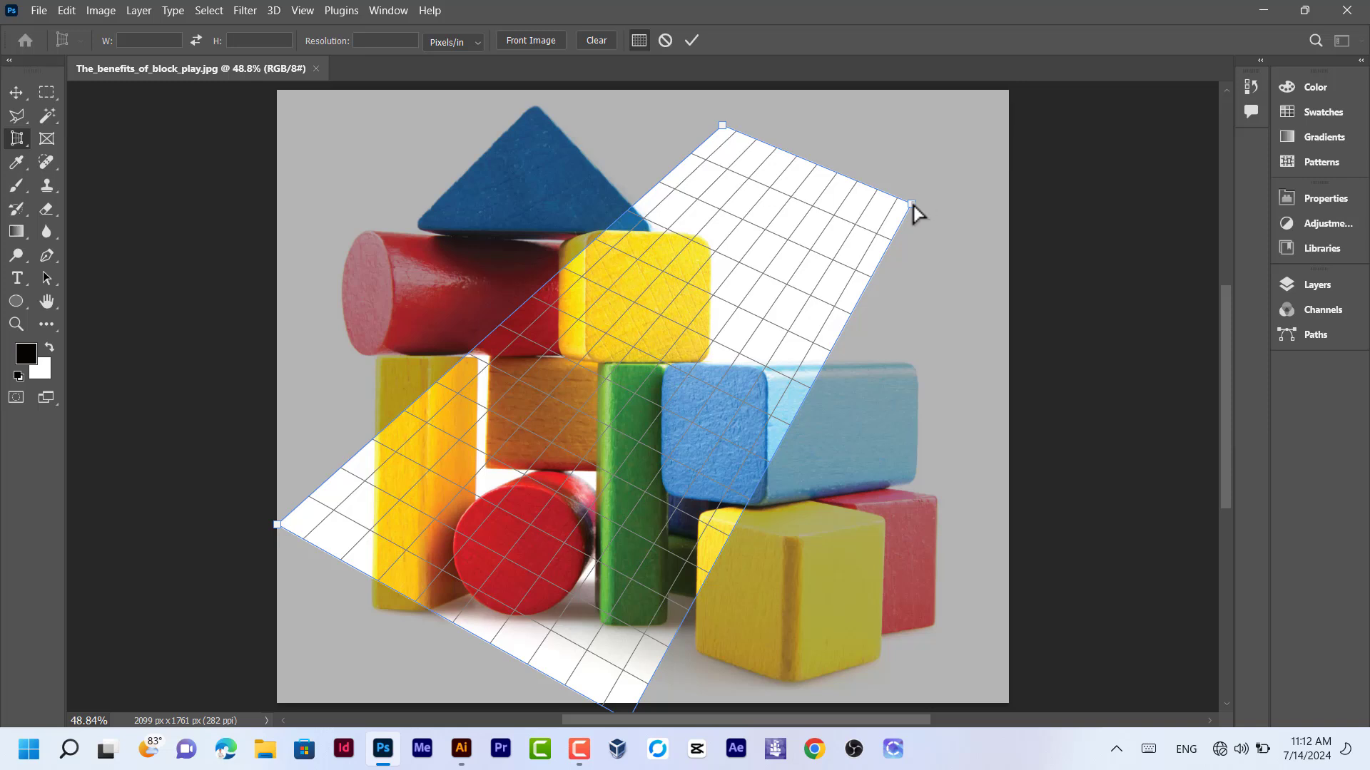
pyautogui.moveTo(913, 205); pyautogui.dragTo(944, 181)
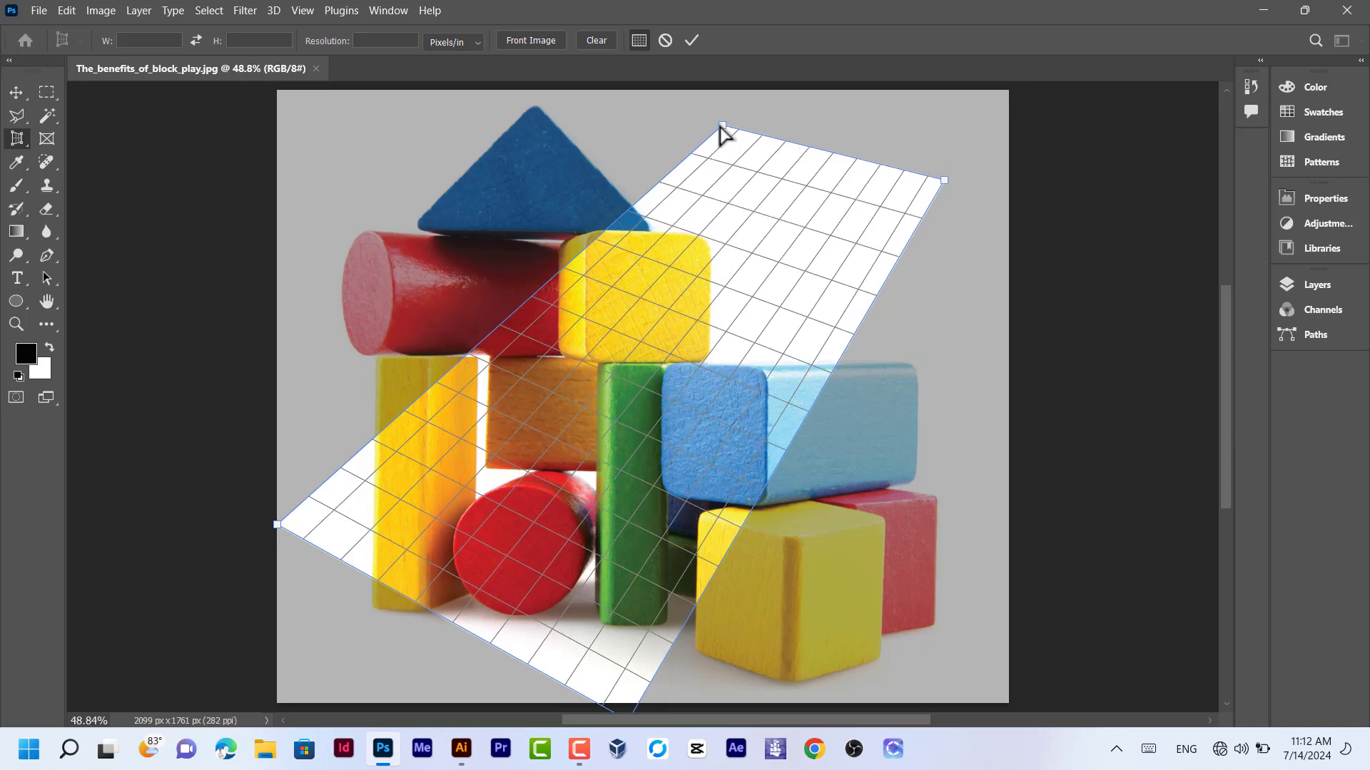
pyautogui.moveTo(723, 127); pyautogui.dragTo(737, 108)
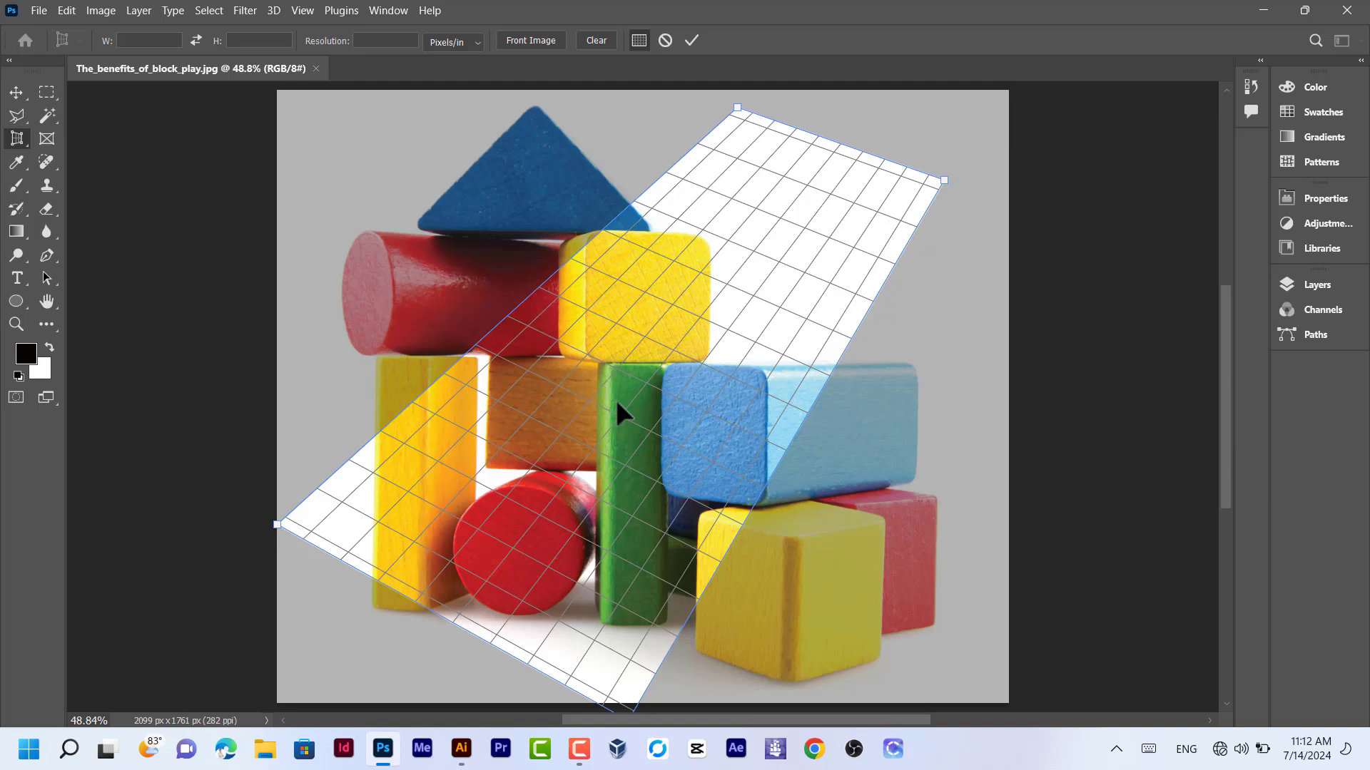
# Apply the slanted perspective crop, check the whole result, and undo it to restore the original image.
pyautogui.press('Return')
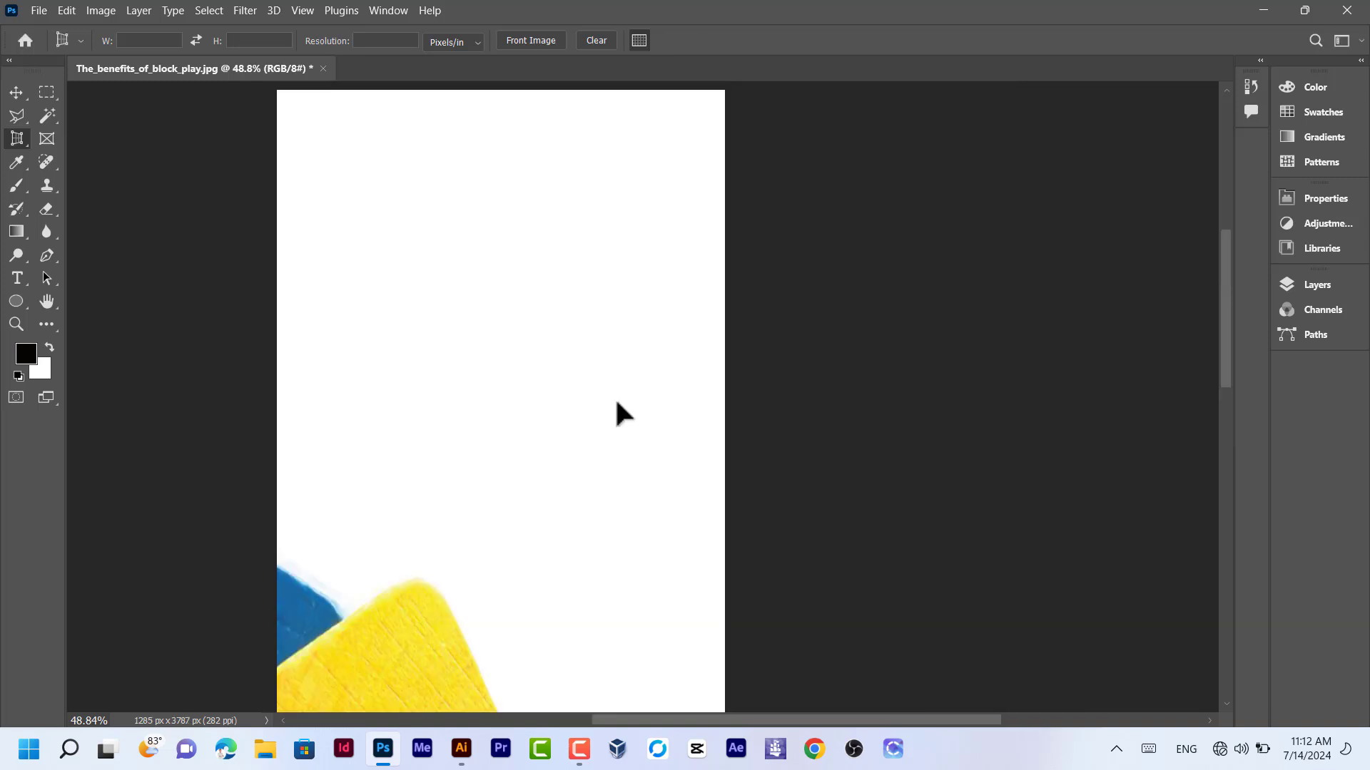
pyautogui.hotkey('ctrl', '-')
pyautogui.hotkey('ctrl', '0')
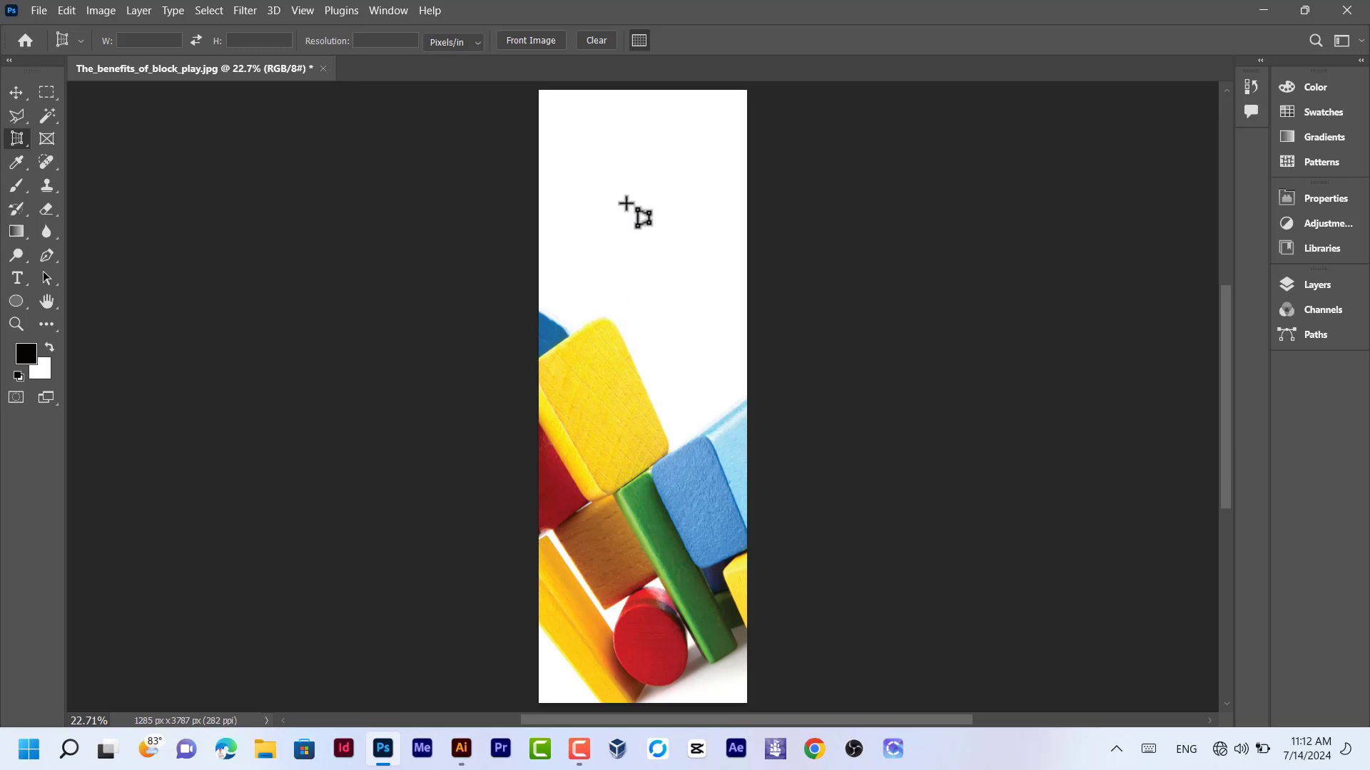
pyautogui.hotkey('ctrl', 'z')
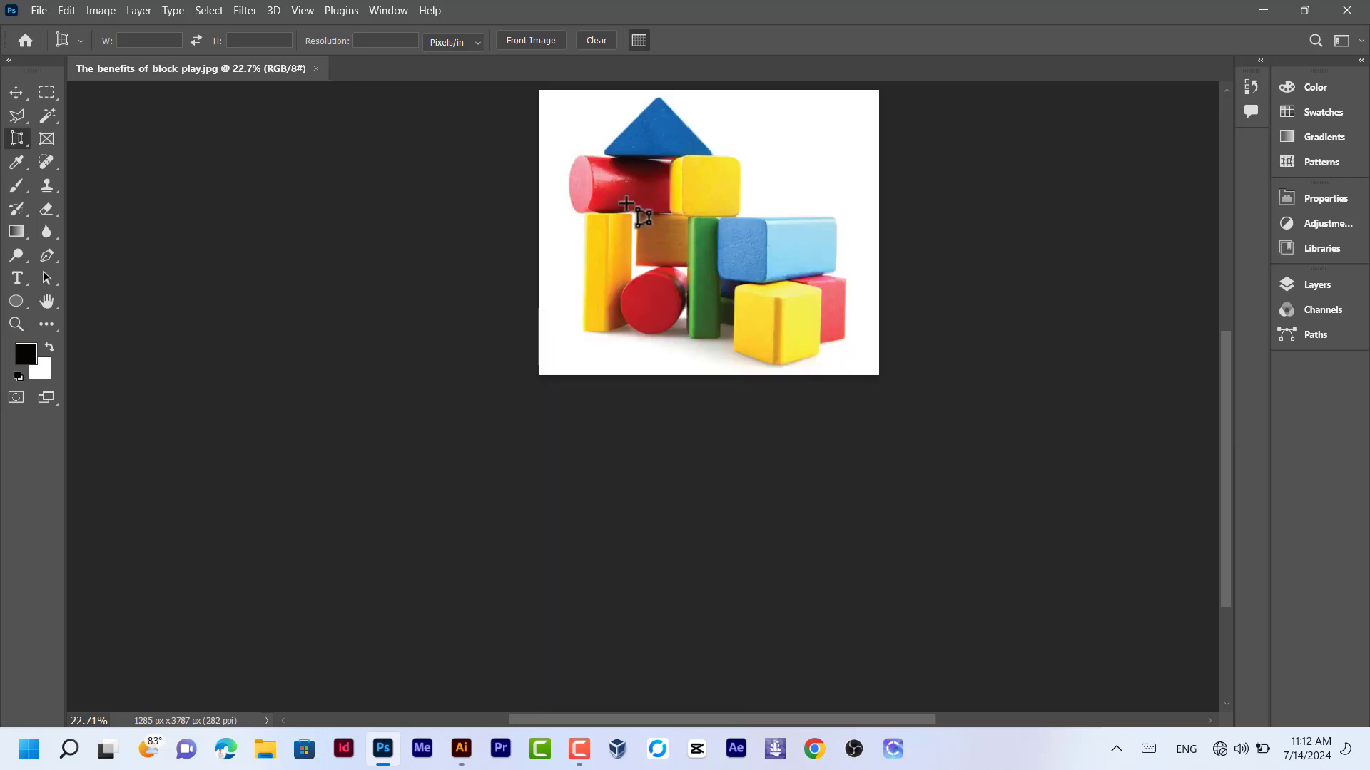
pyautogui.hotkey('ctrl', '0')
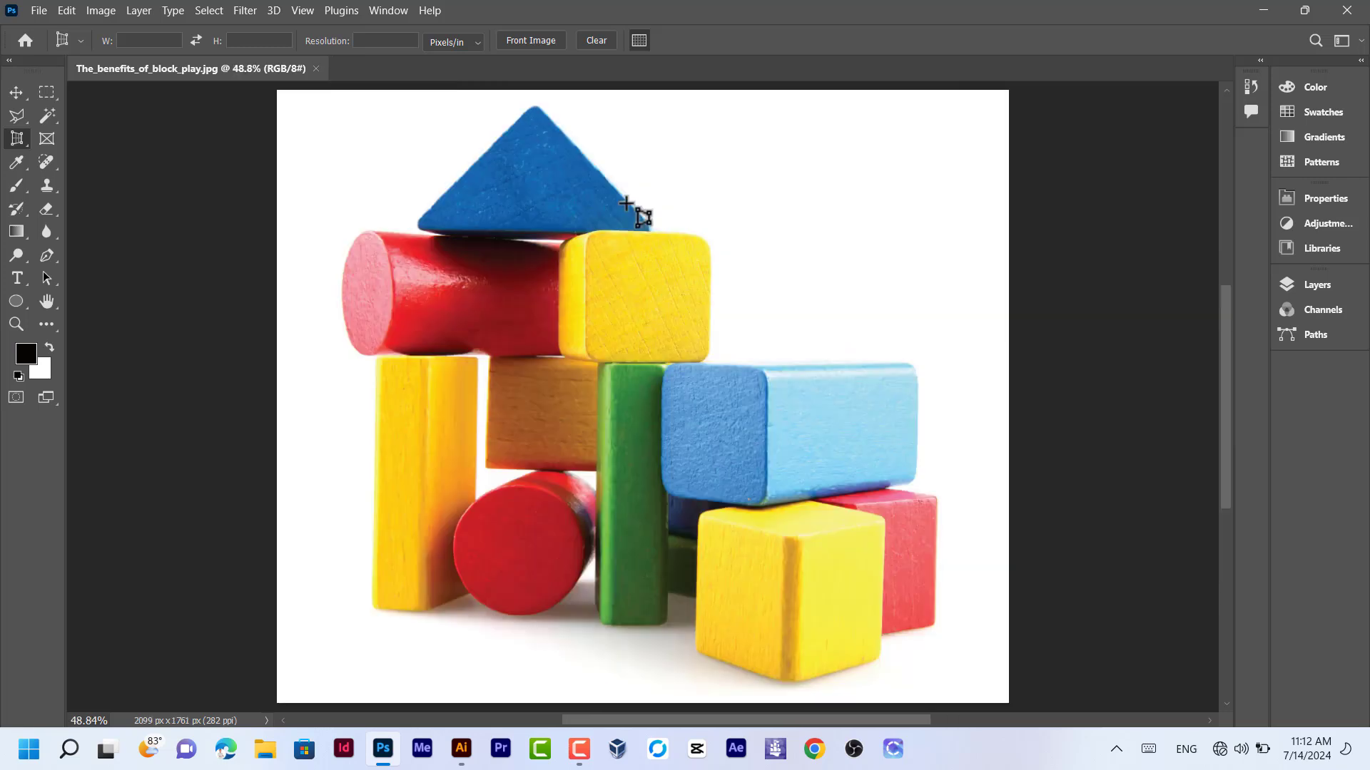
# Draw a Perspective Crop frame over the blocks, pull its corners into an inward-folded shape, and try to apply the crop.
pyautogui.moveTo(322, 133); pyautogui.dragTo(839, 547)
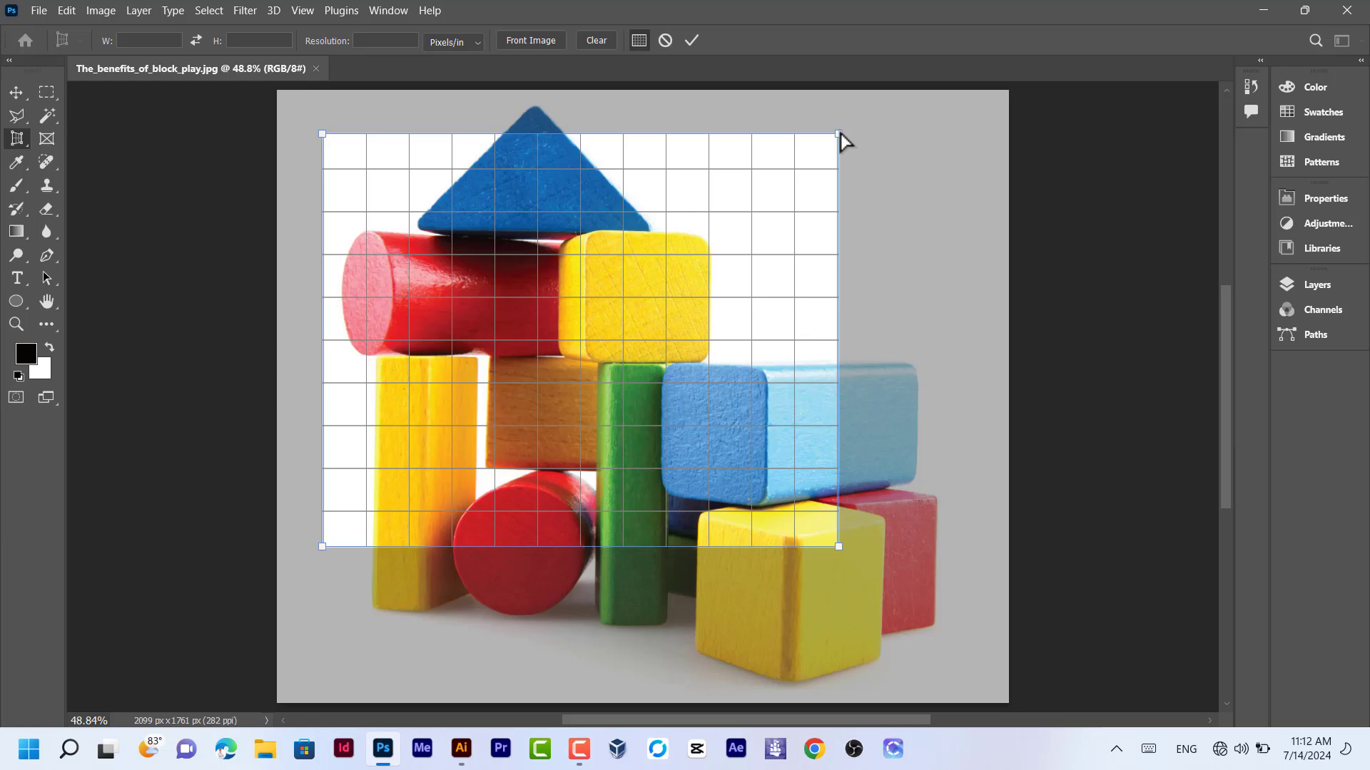
pyautogui.moveTo(842, 135); pyautogui.dragTo(630, 360)
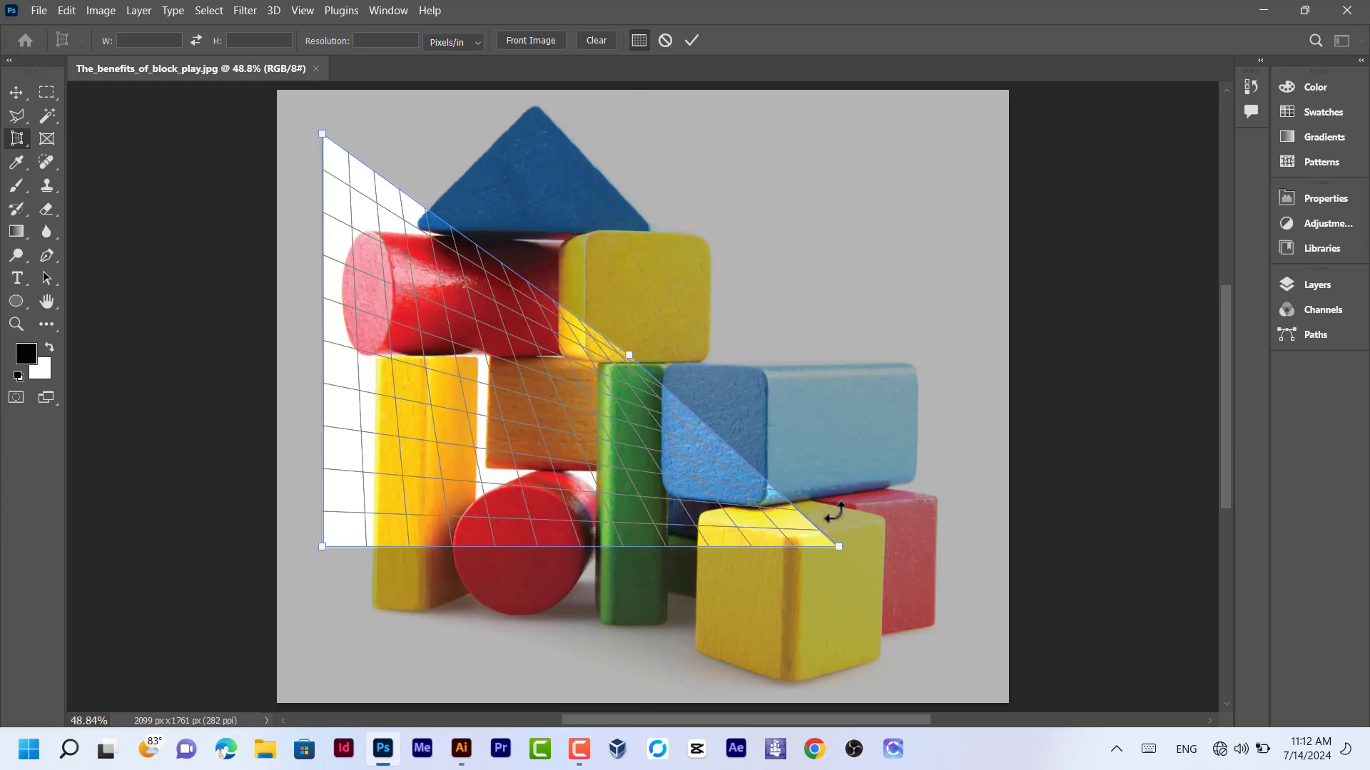
pyautogui.moveTo(840, 552); pyautogui.dragTo(958, 489)
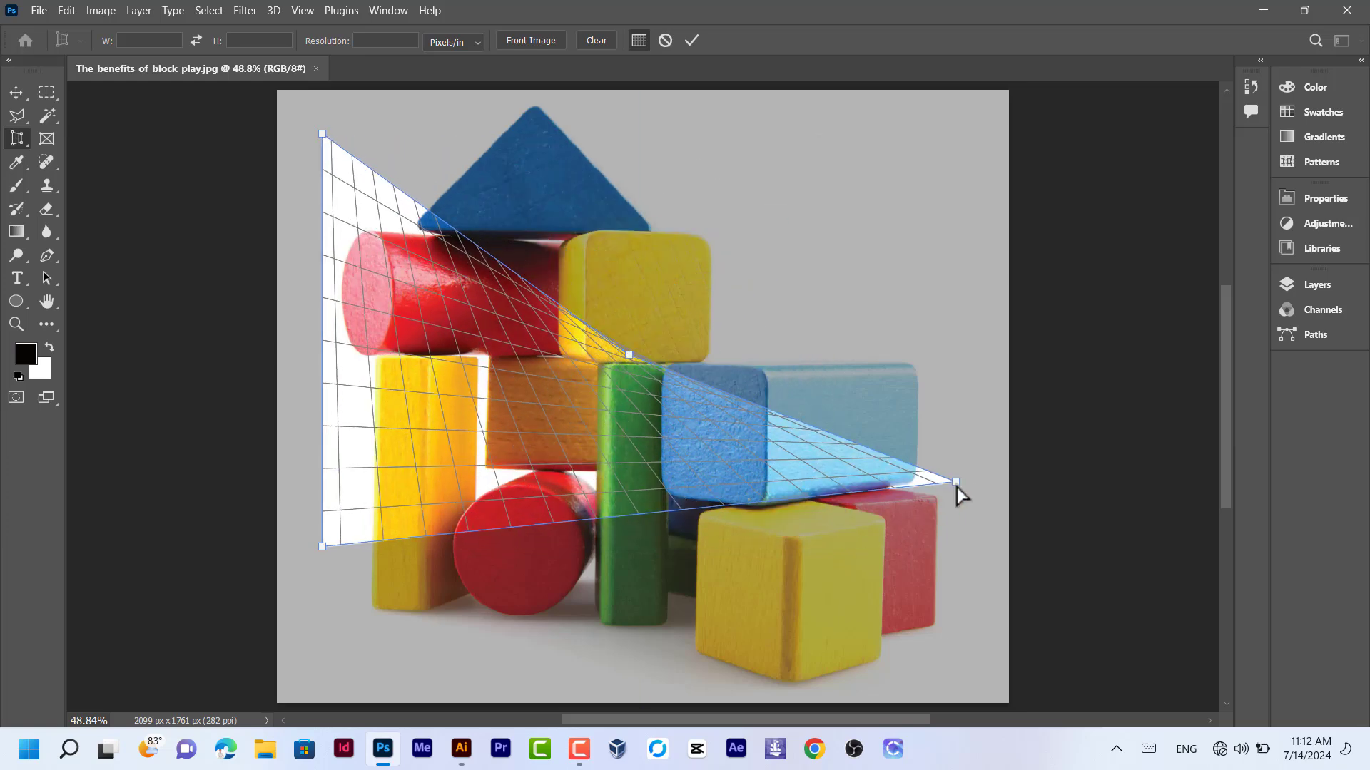
pyautogui.moveTo(322, 548); pyautogui.dragTo(491, 669)
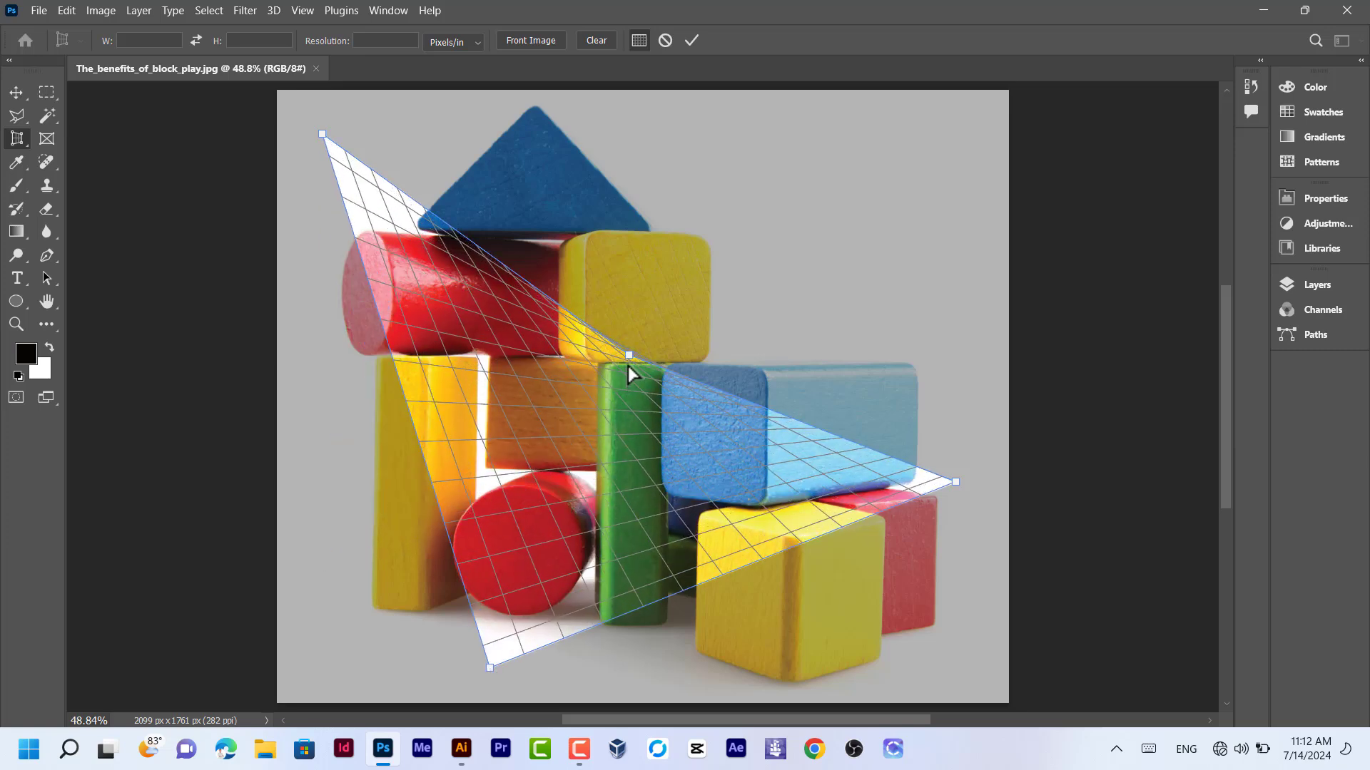
pyautogui.moveTo(630, 359); pyautogui.dragTo(568, 462)
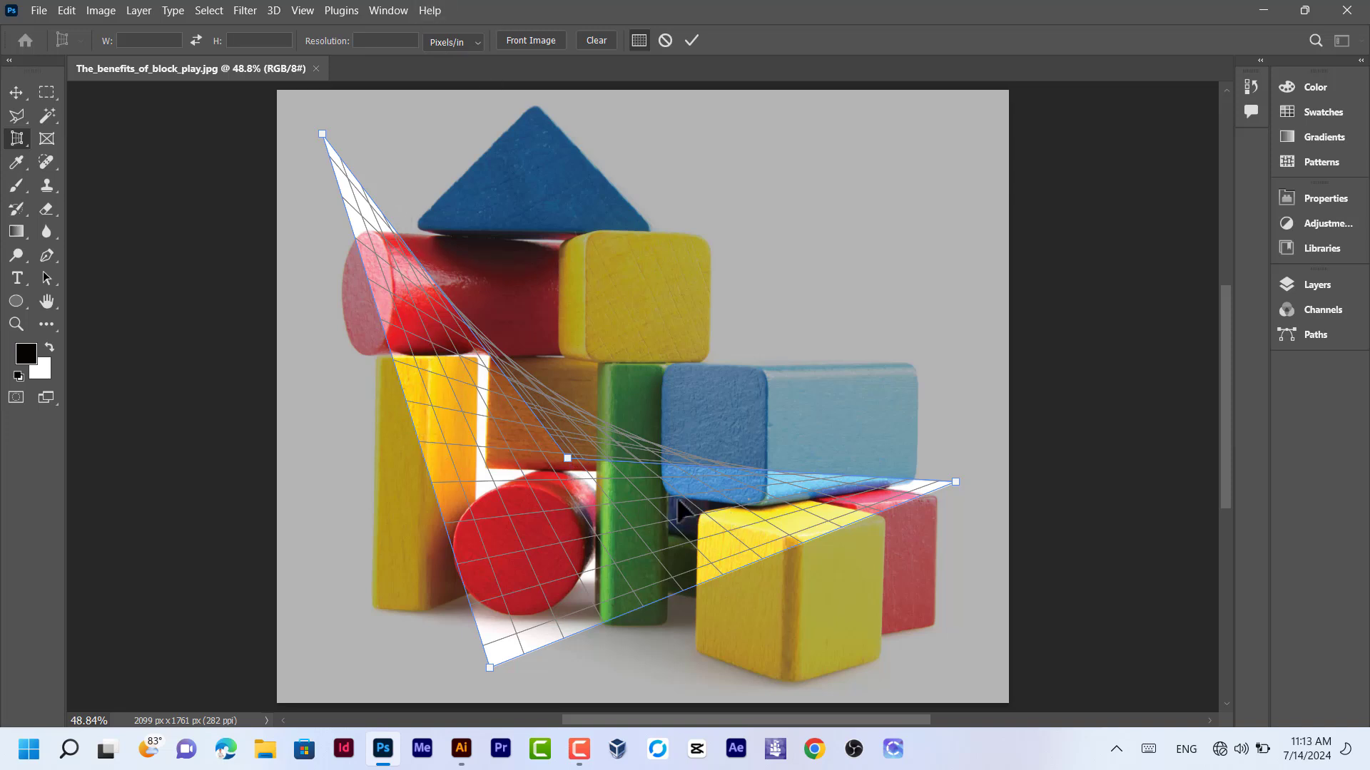
pyautogui.press('Return')
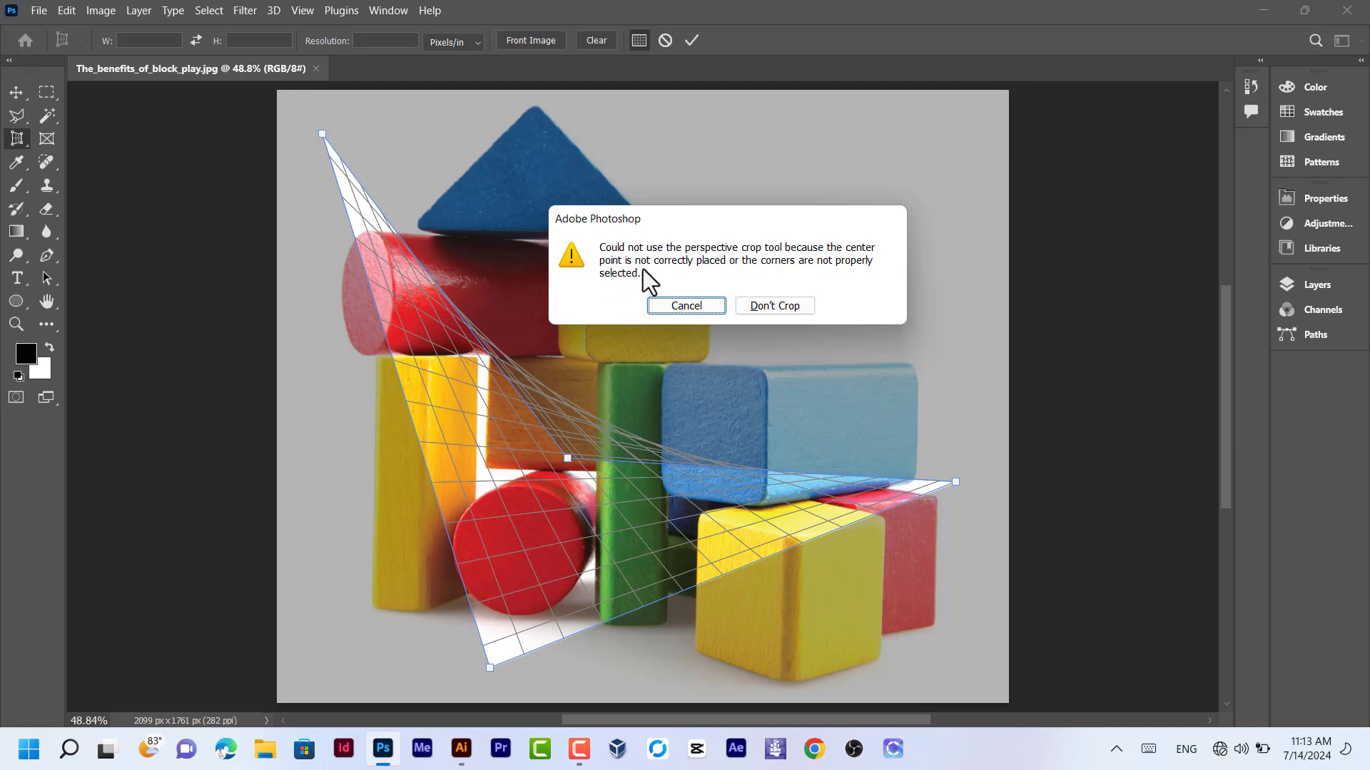
pyautogui.click(690, 306)
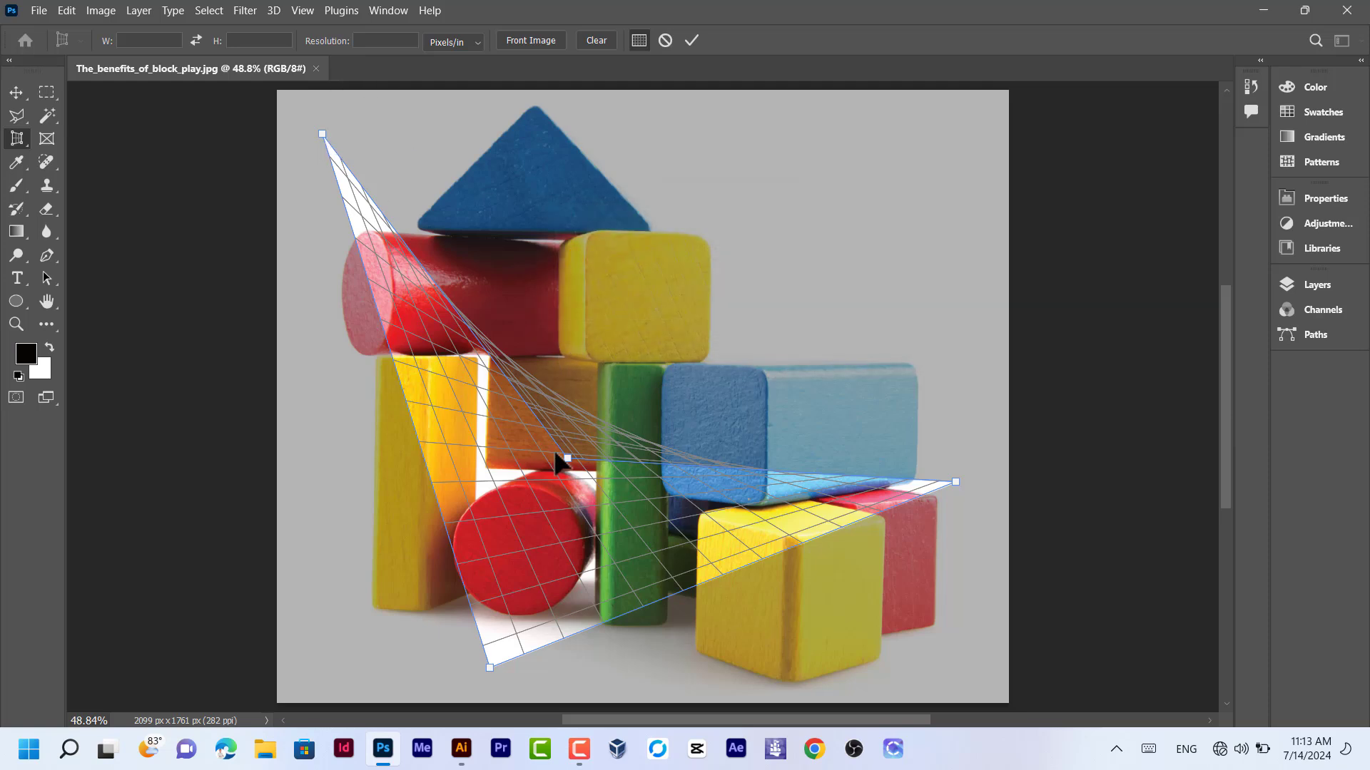
# Reshape the perspective frame into a slanted quadrilateral over the upper yellow and light blue blocks, apply the crop, and view the whole result.
pyautogui.moveTo(567, 458); pyautogui.dragTo(726, 205)
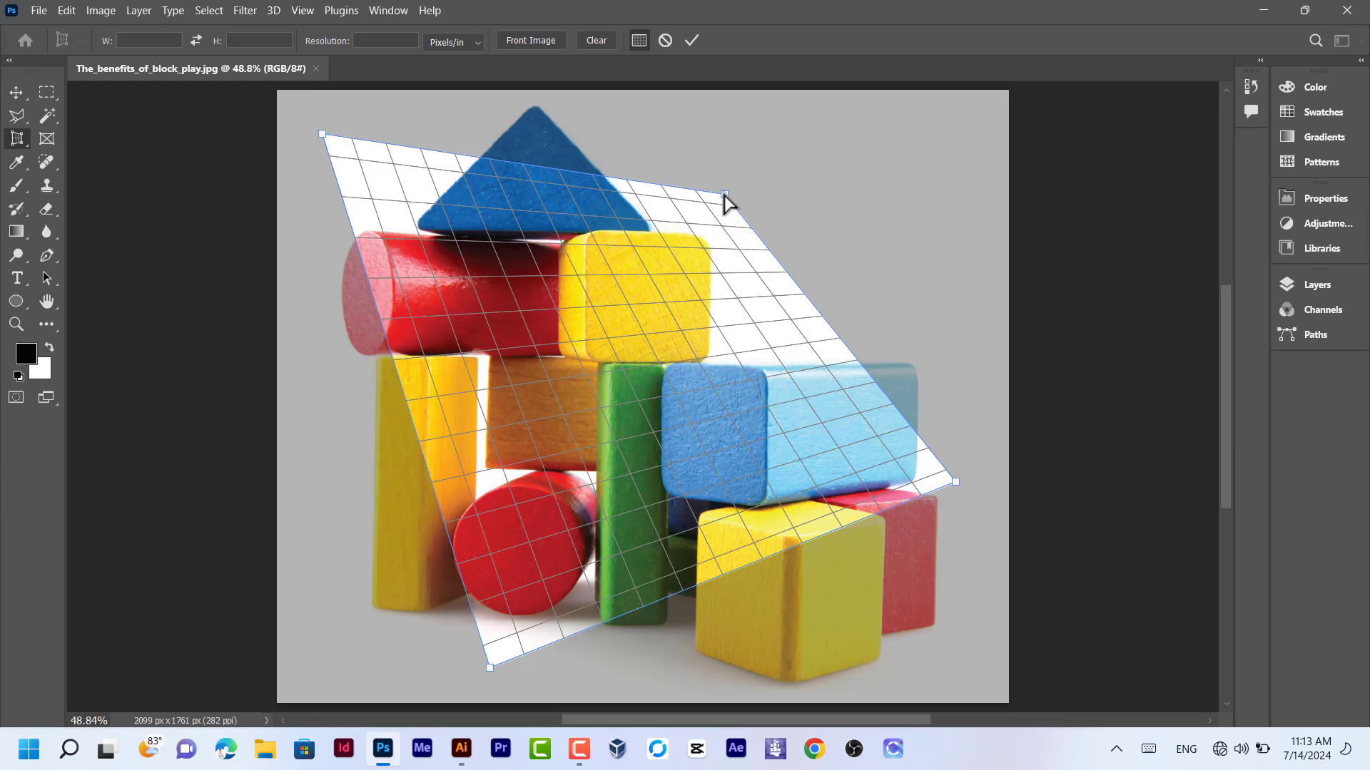
pyautogui.moveTo(488, 669); pyautogui.dragTo(767, 541)
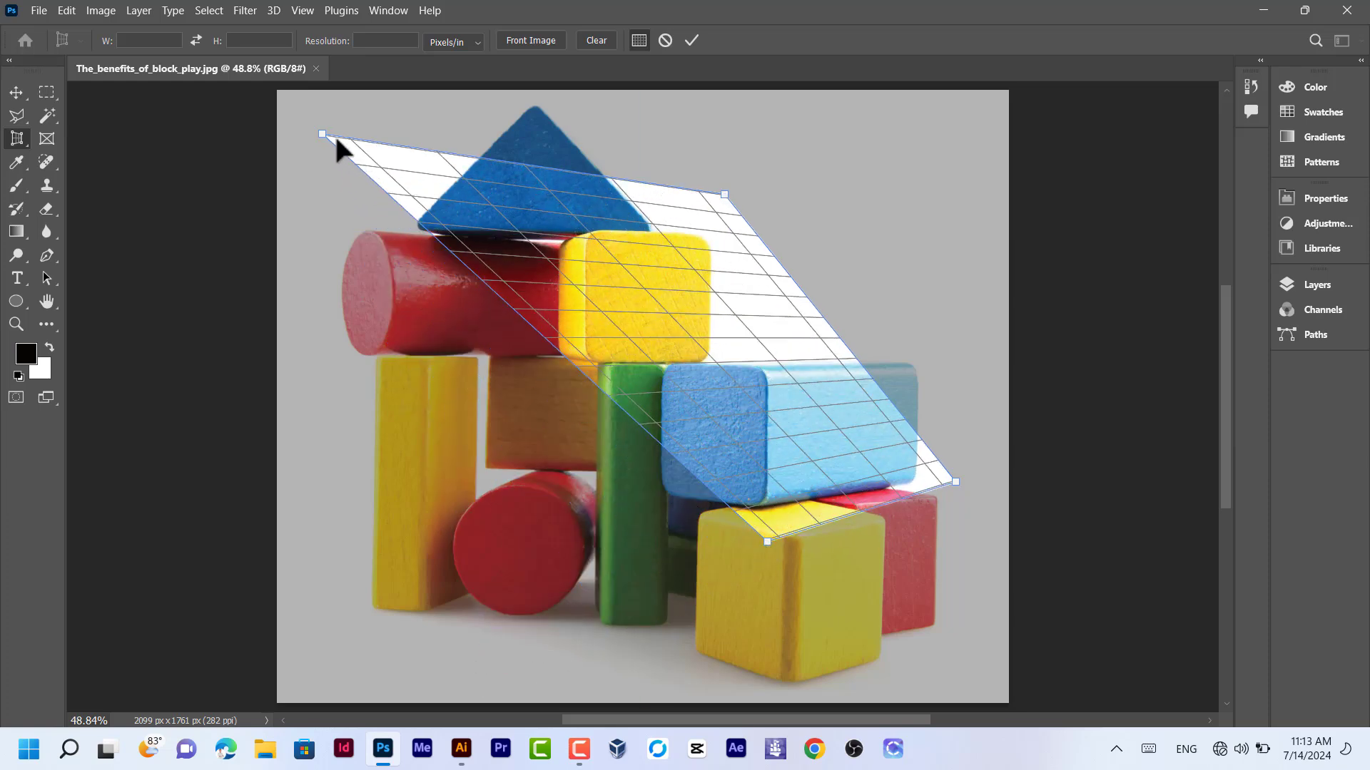
pyautogui.moveTo(321, 135); pyautogui.dragTo(542, 207)
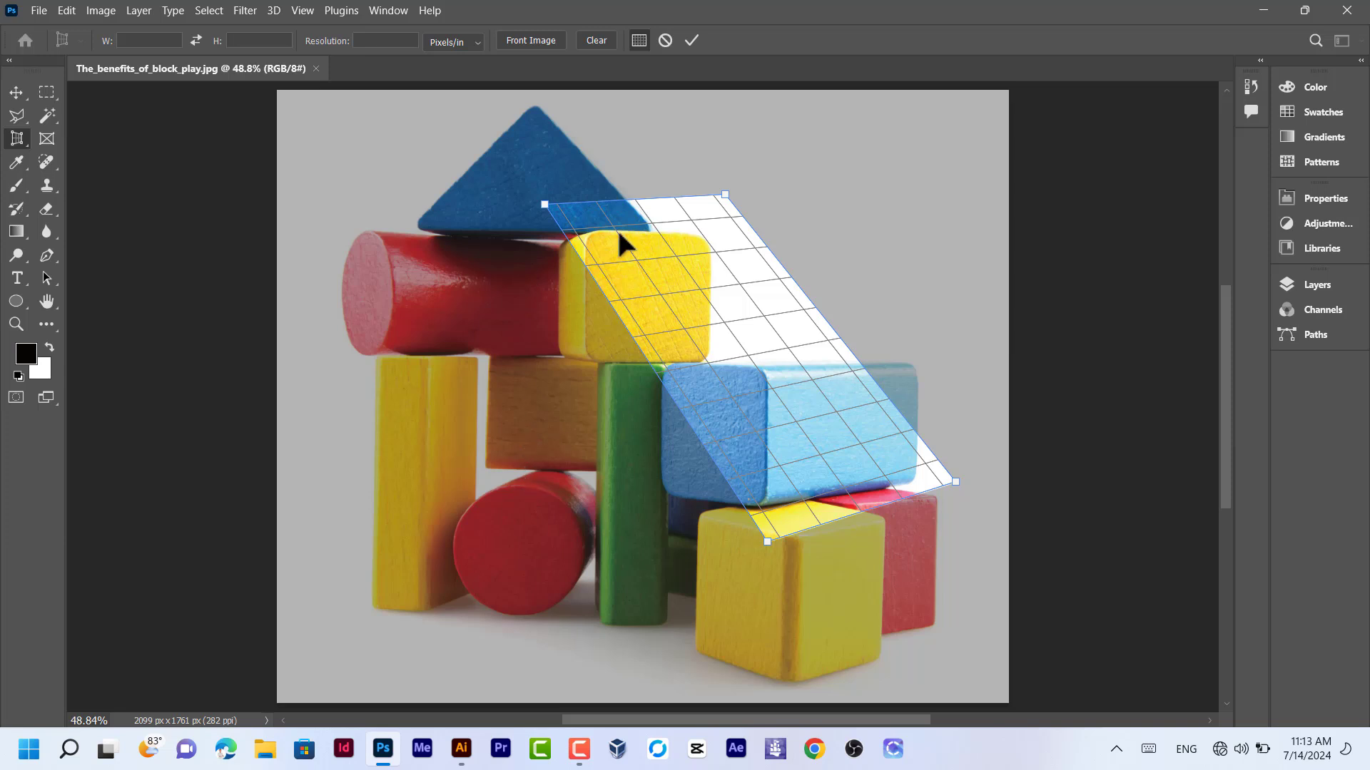
pyautogui.press('Return')
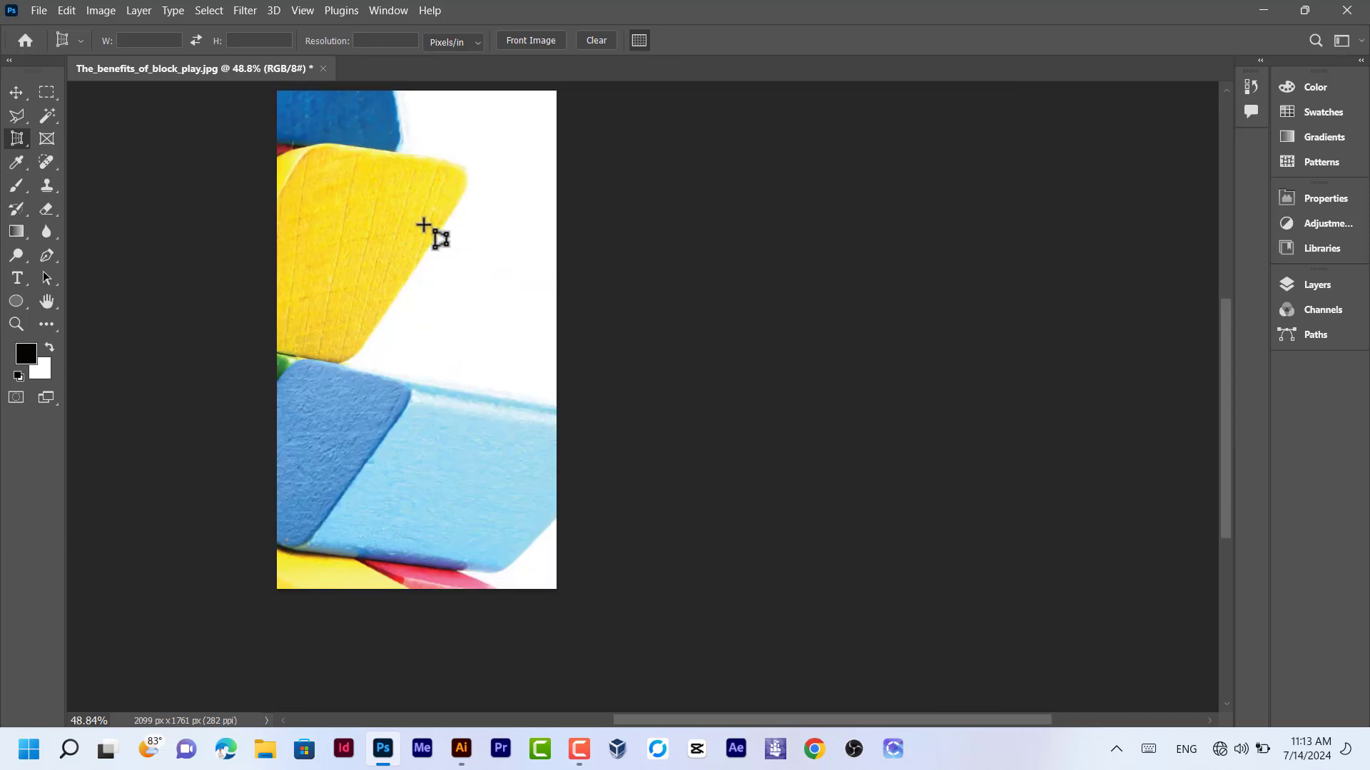
pyautogui.hotkey('ctrl', '-')
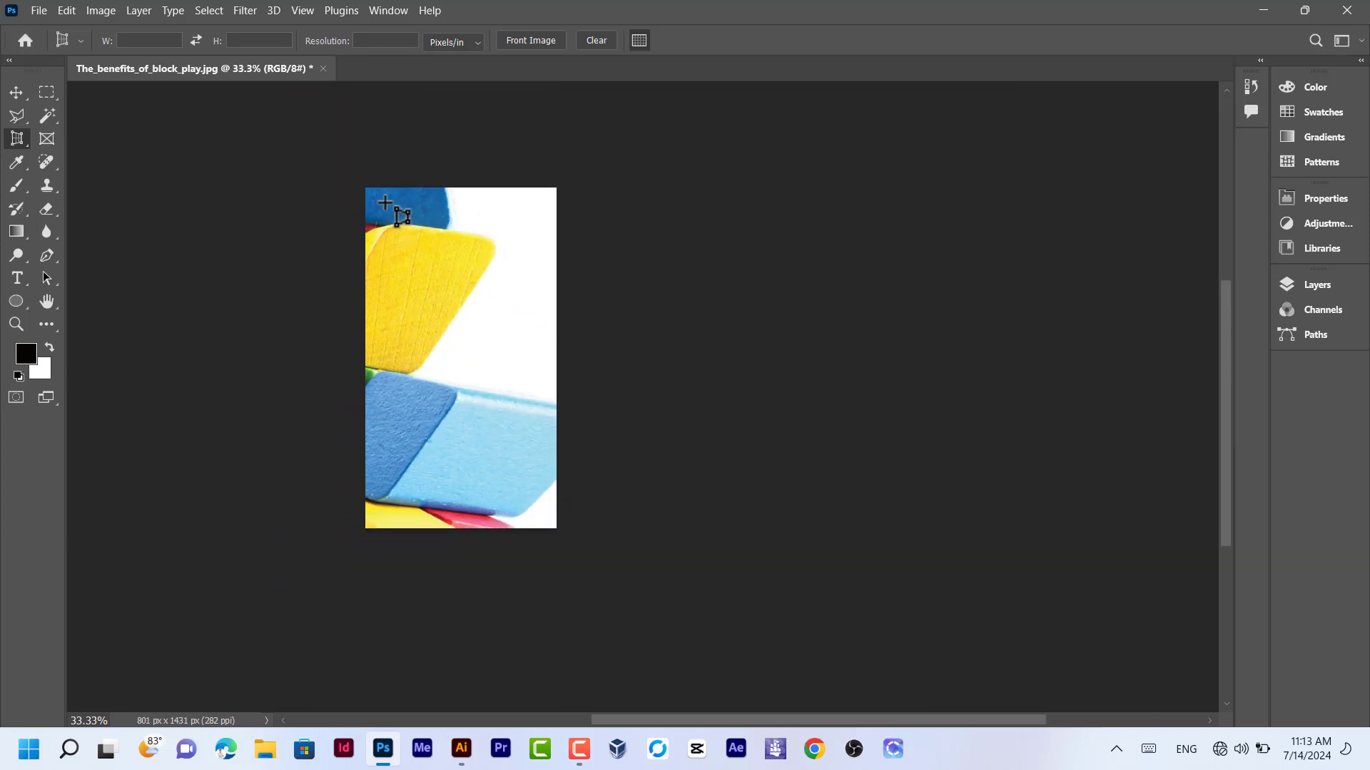
pyautogui.hotkey('ctrl', '0')
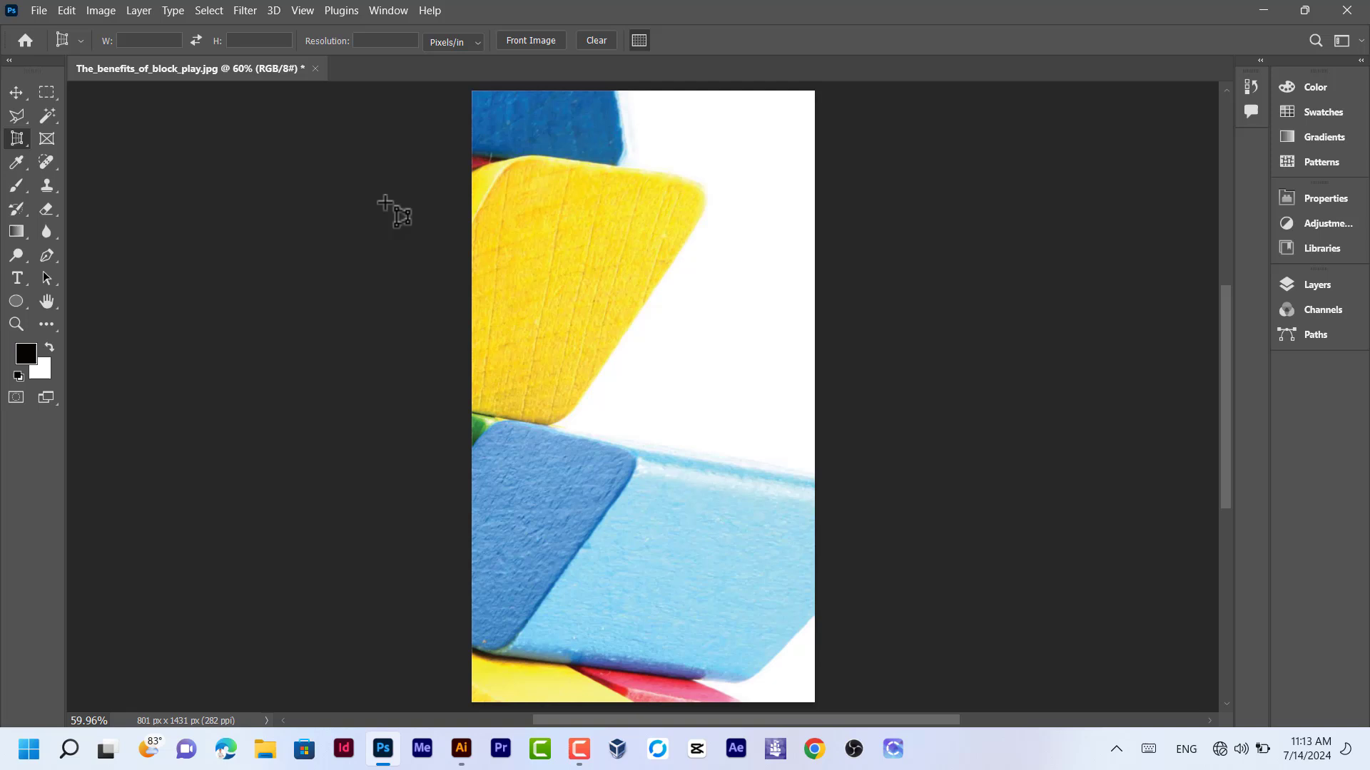
# Undo the slanted perspective crop and fit the full original image in the view.
pyautogui.rightClick(19, 136)
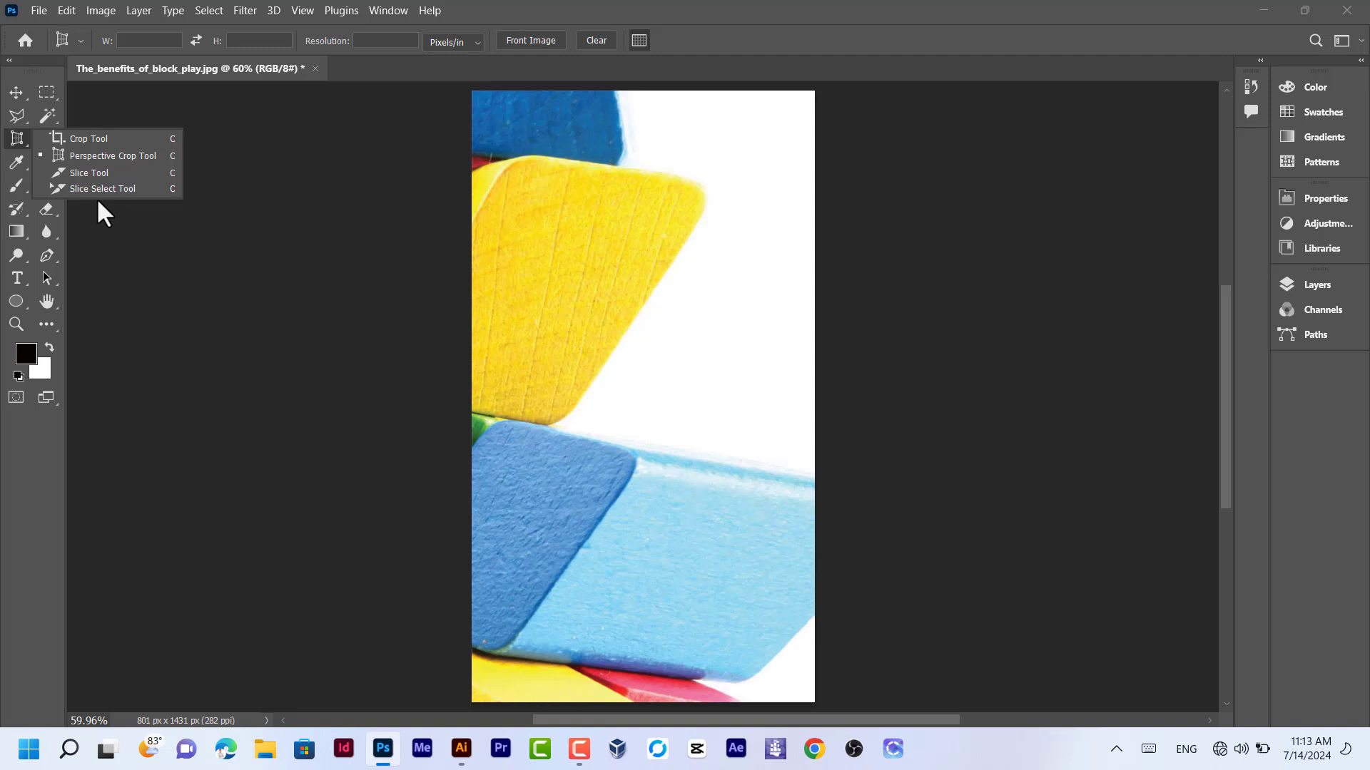
pyautogui.click(19, 137)
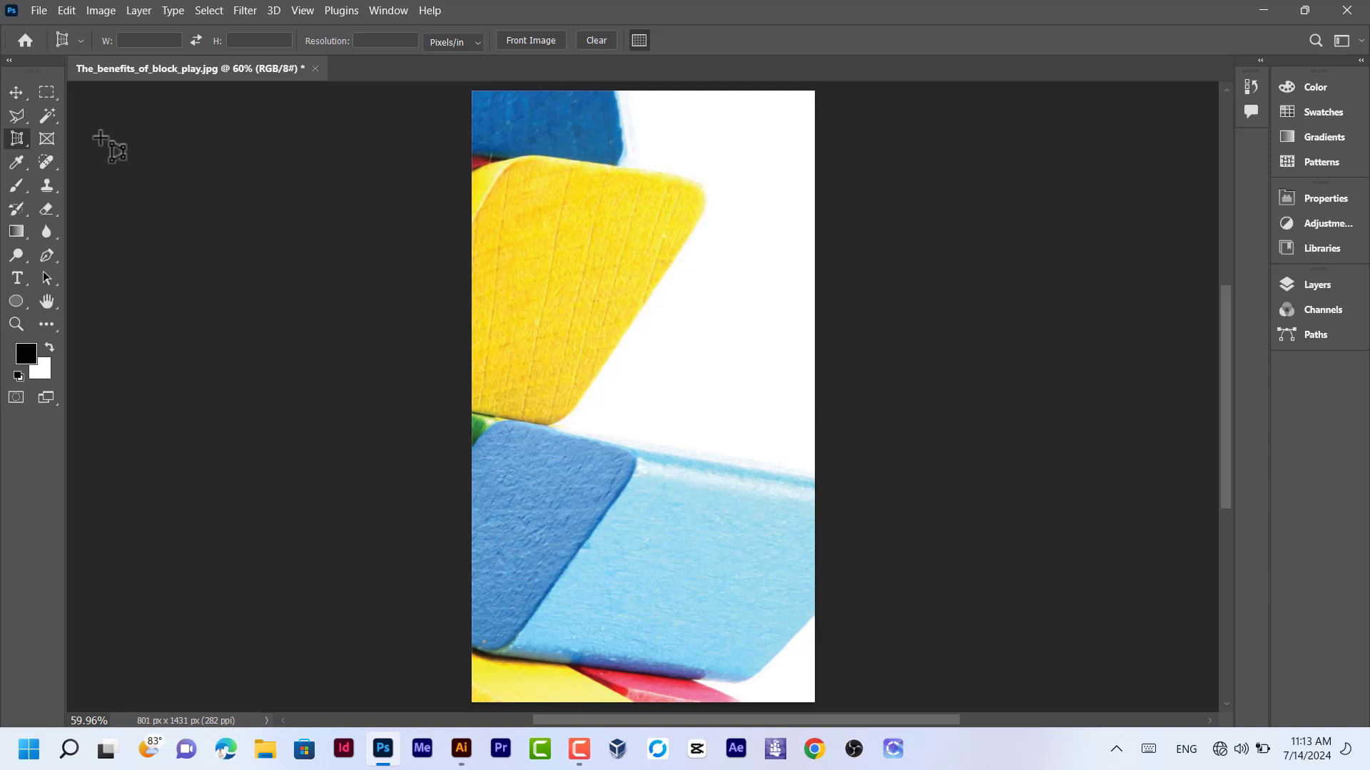
pyautogui.hotkey('ctrl', 'z')
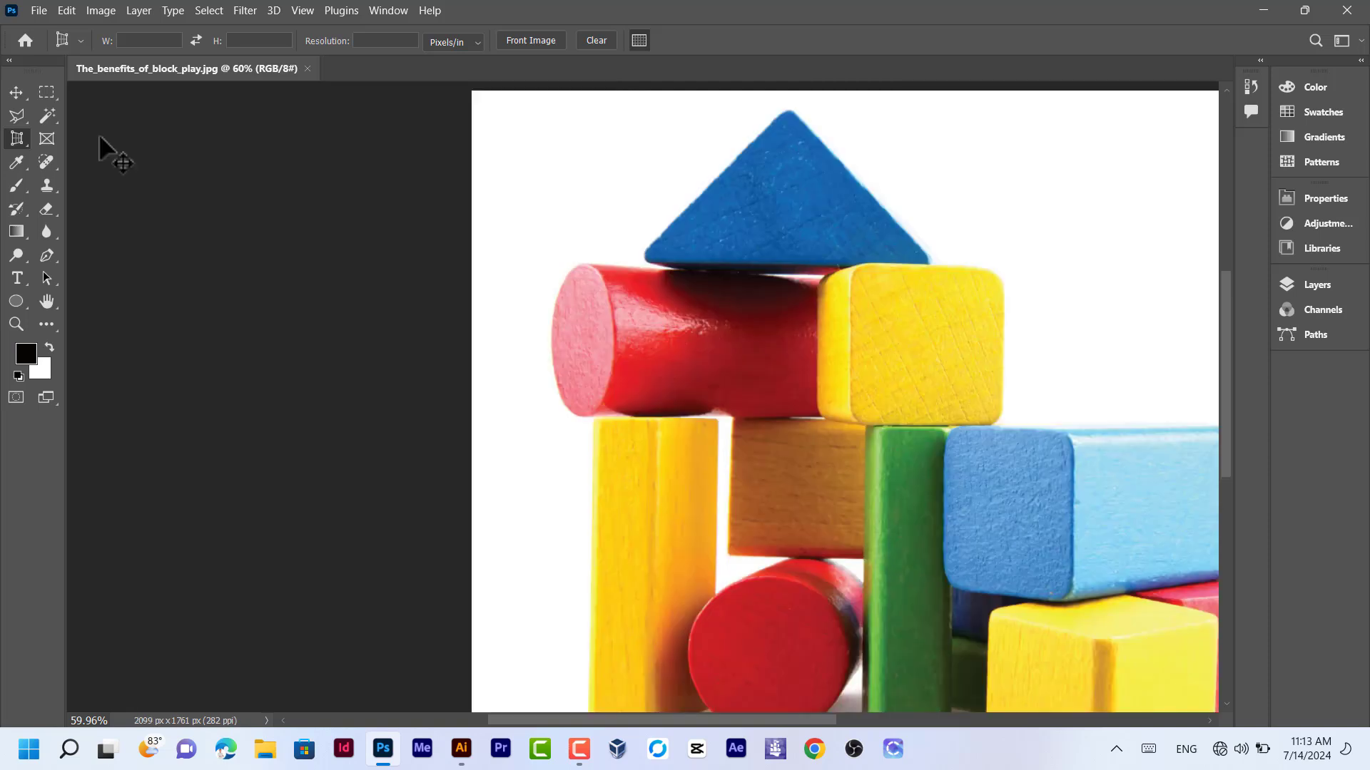
pyautogui.hotkey('ctrl', '0')
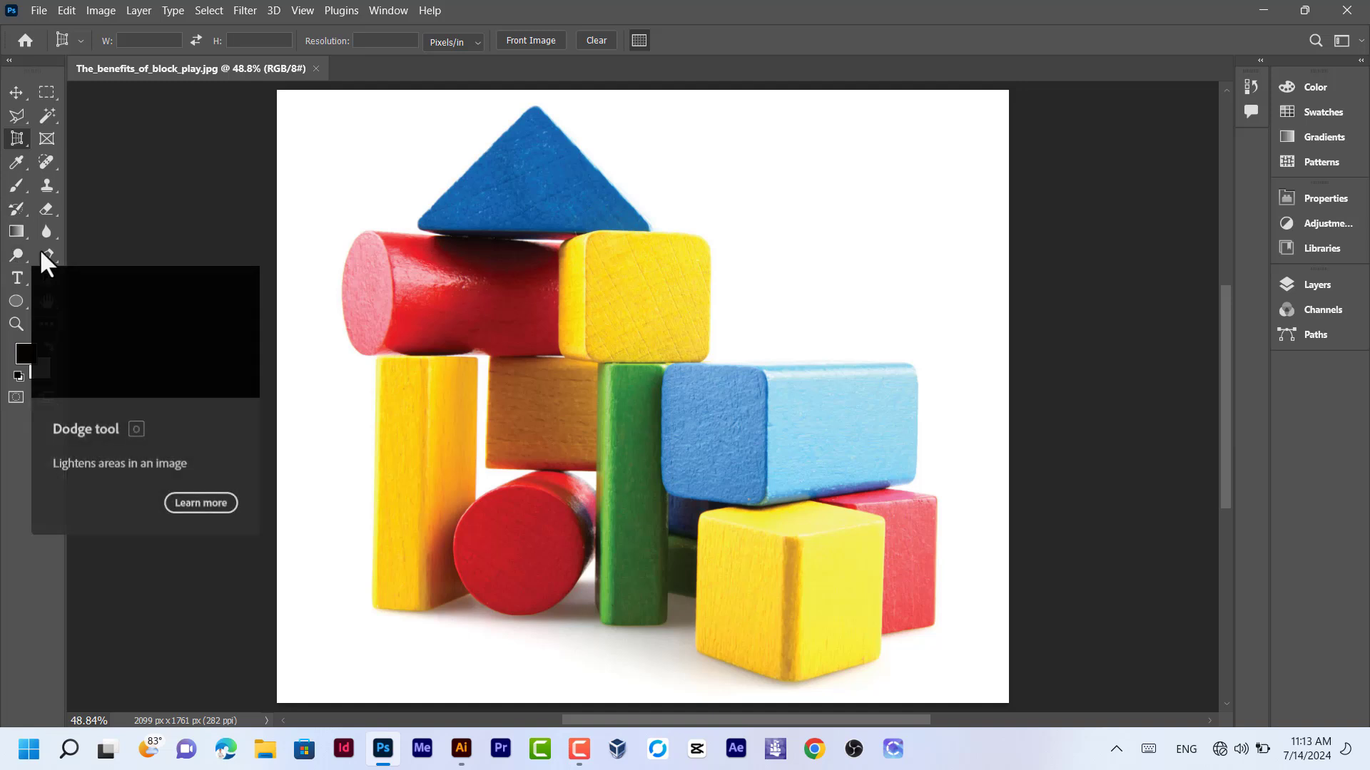
# Draw a circular frame outward from the middle of the block image with the Frame tool's elliptical option.
pyautogui.click(43, 142)
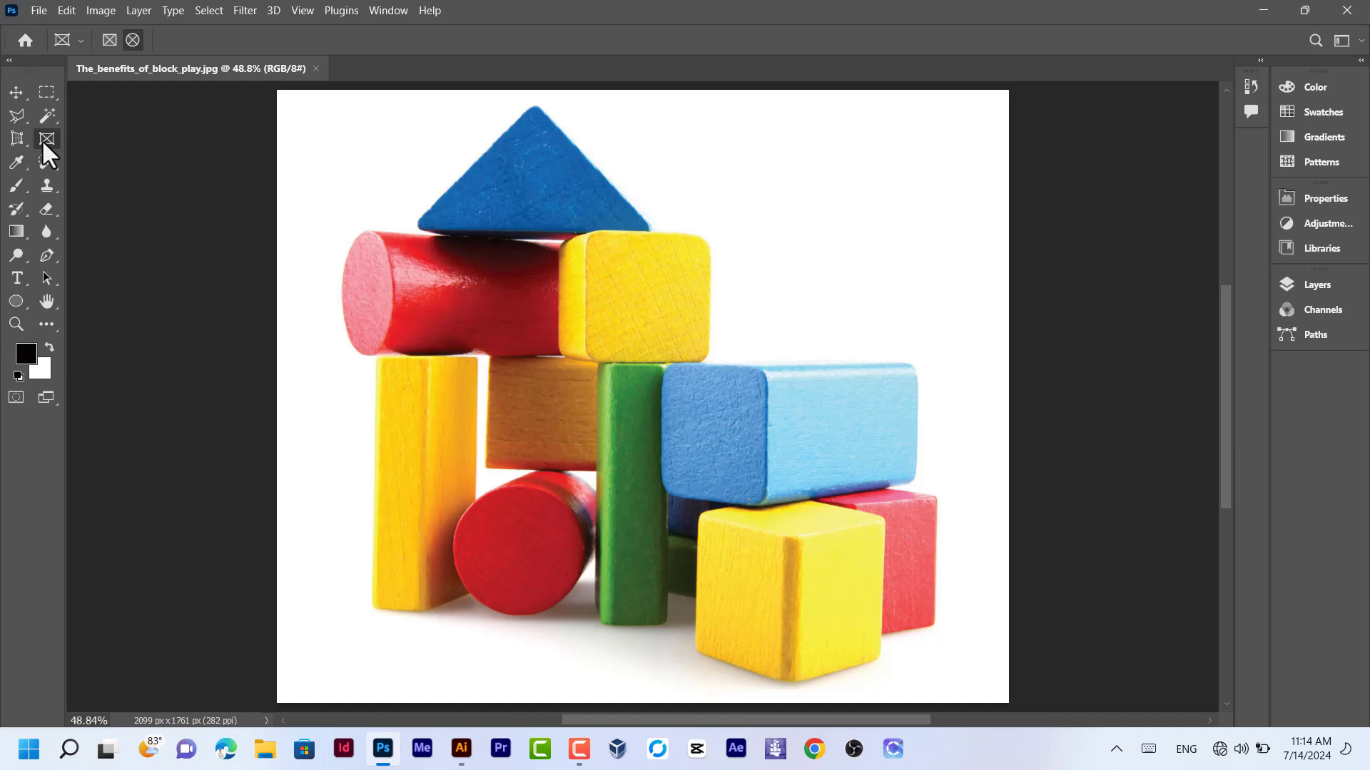
pyautogui.click(133, 40)
pyautogui.click(132, 40)
pyautogui.moveTo(617, 376); pyautogui.dragTo(933, 561)
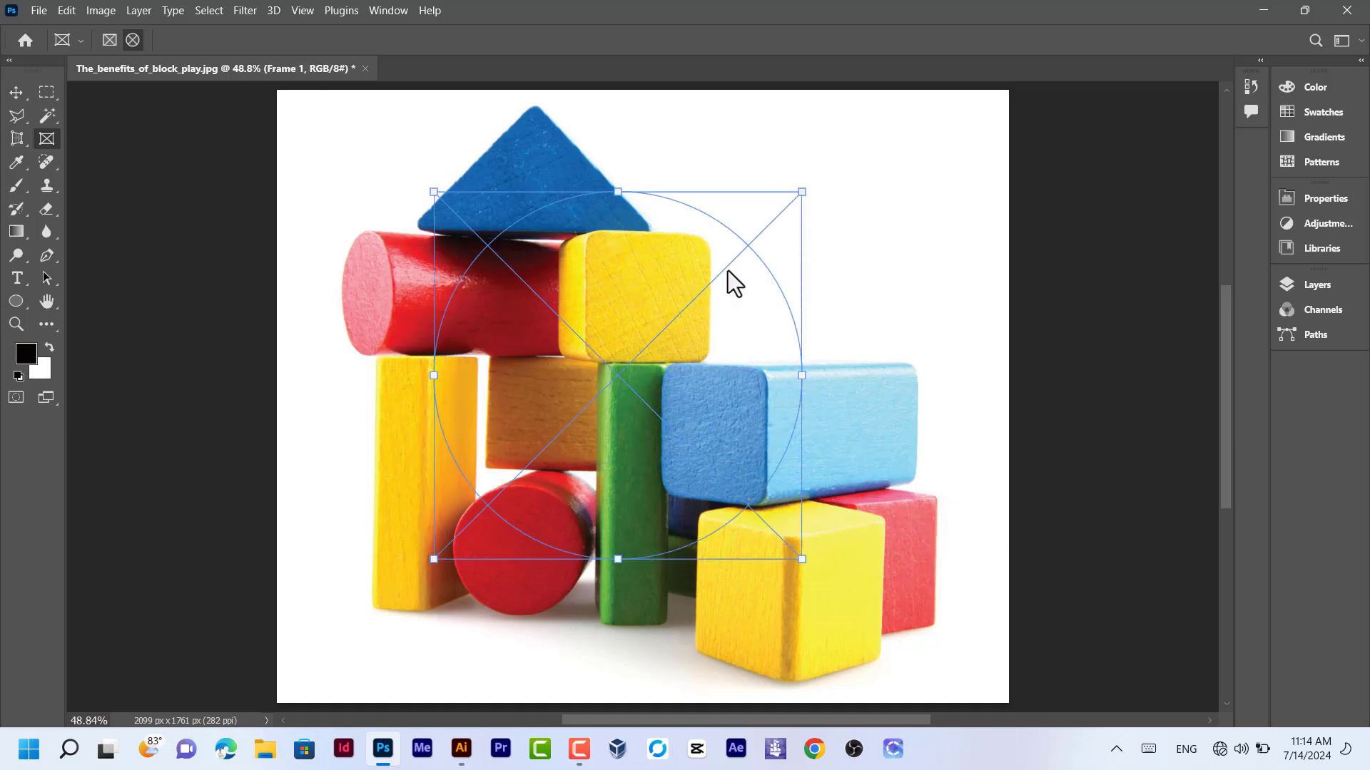
# Place the image front-view-person-reading-from-holy-book from the Downloads folder into the circular frame as an embedded file.
pyautogui.click(37, 10)
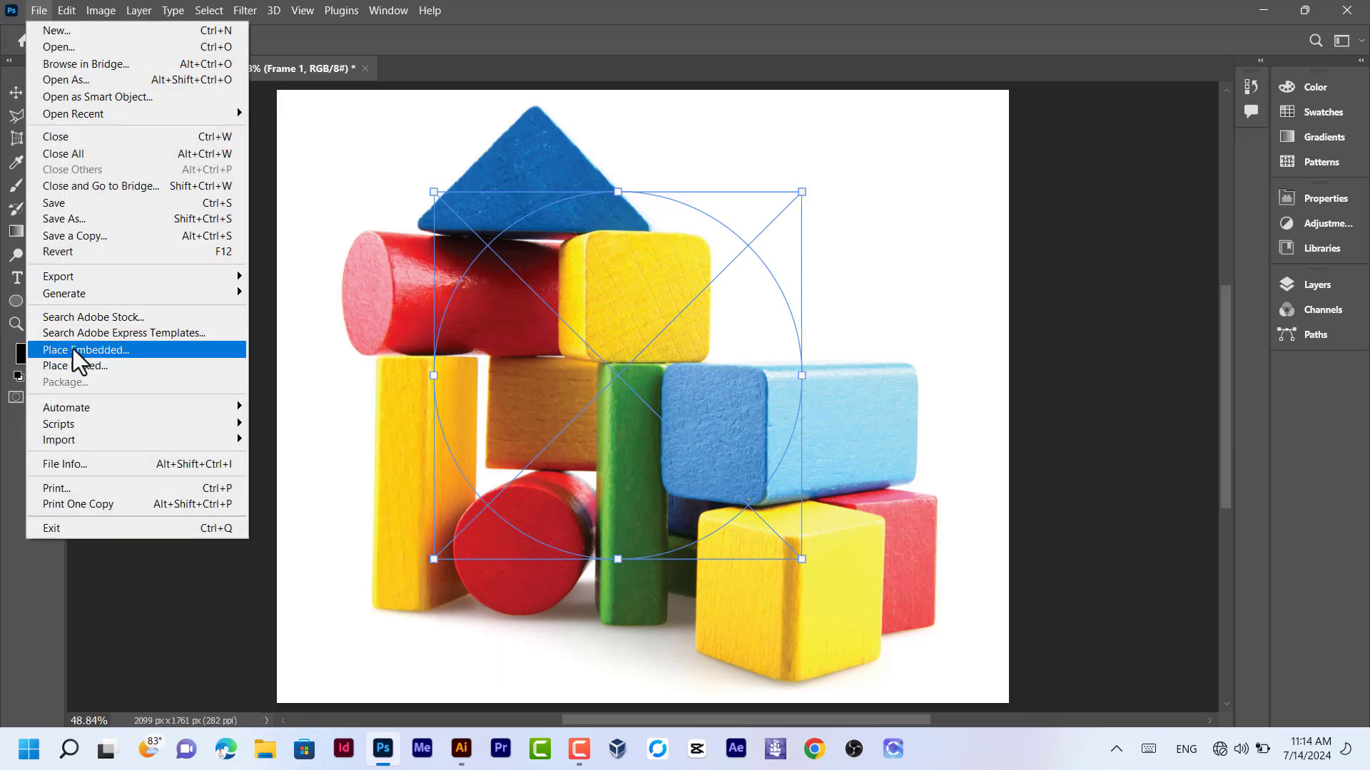
pyautogui.click(113, 349)
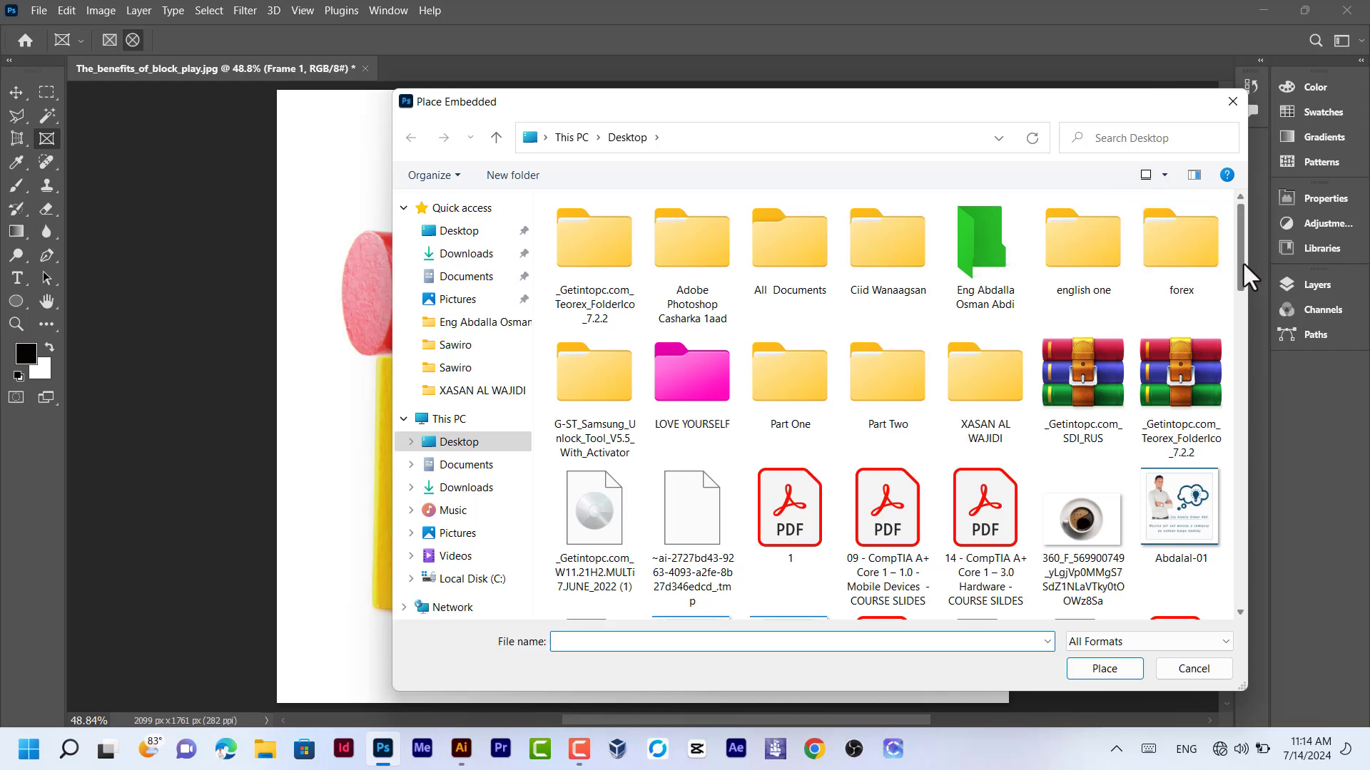
pyautogui.moveTo(1243, 261); pyautogui.dragTo(1243, 603)
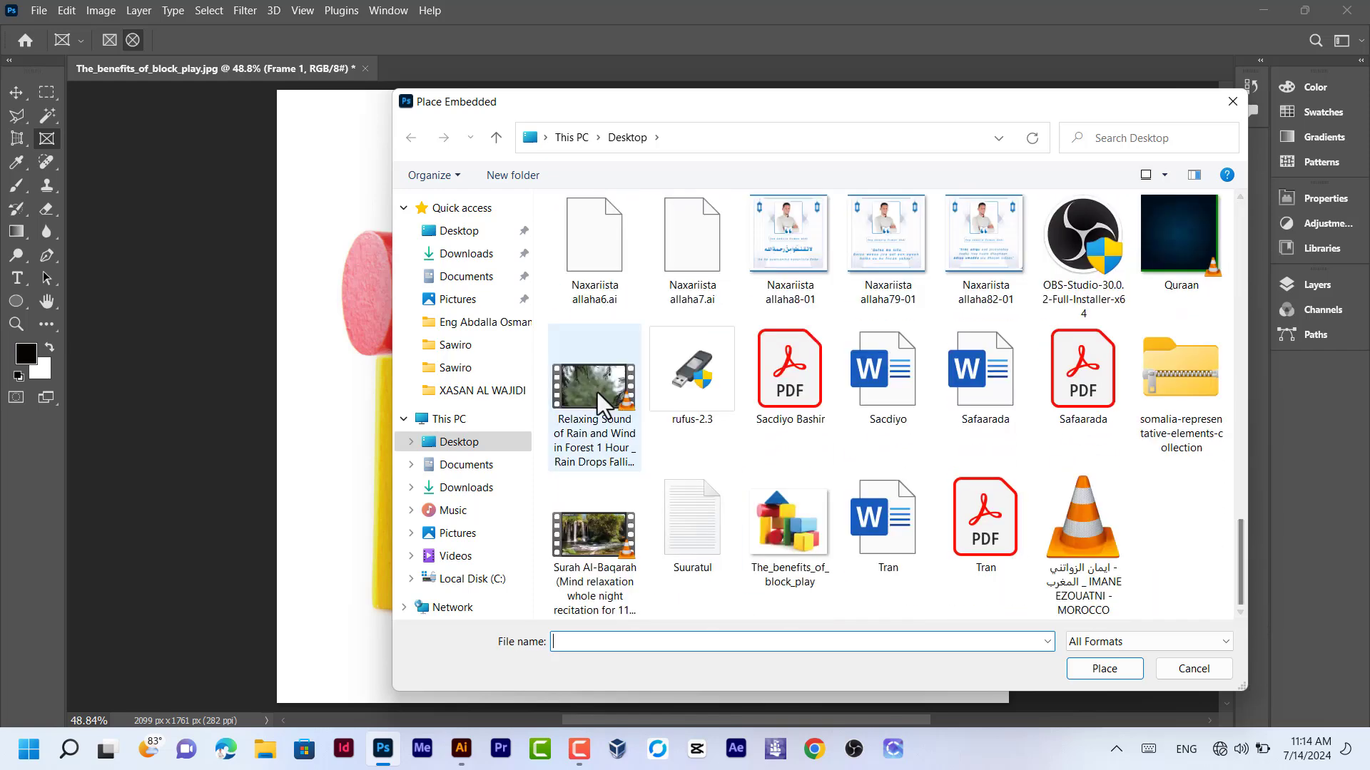
pyautogui.click(454, 256)
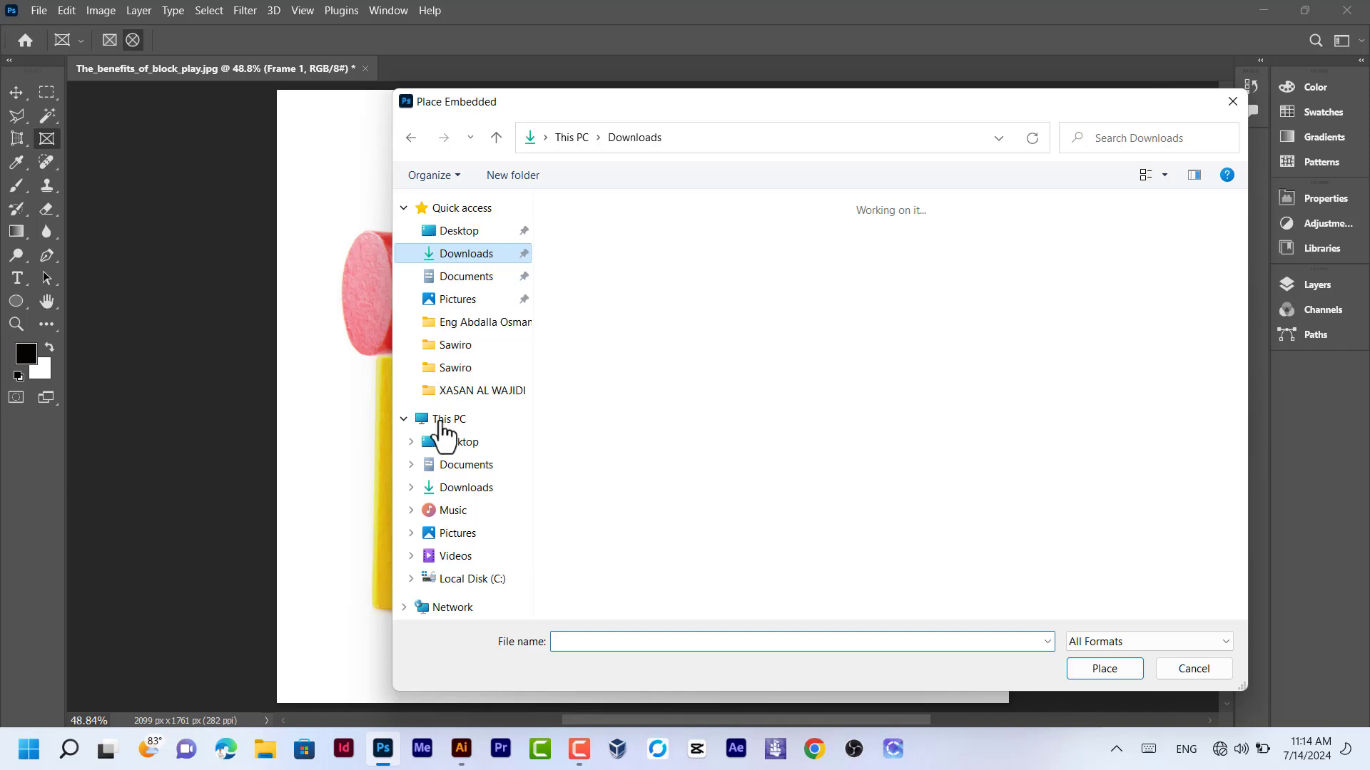
pyautogui.click(454, 535)
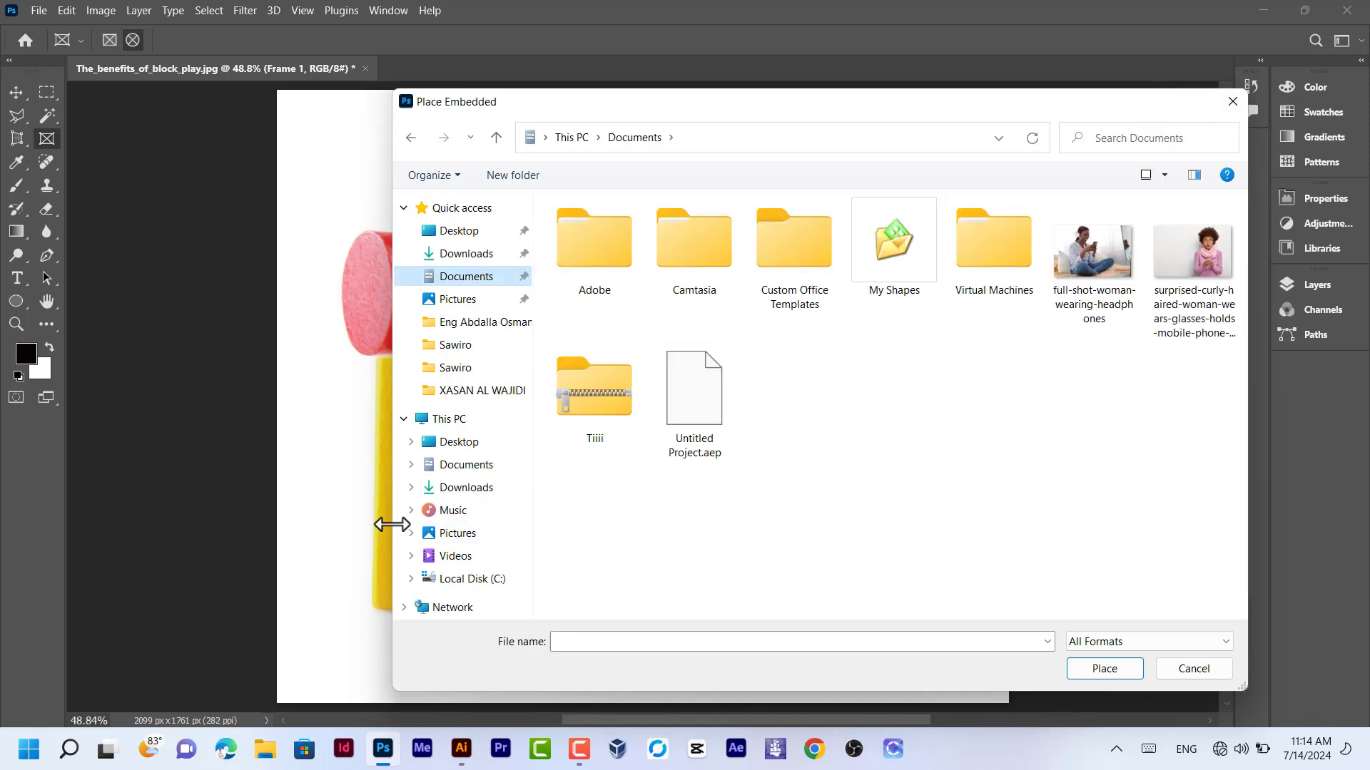
pyautogui.click(435, 534)
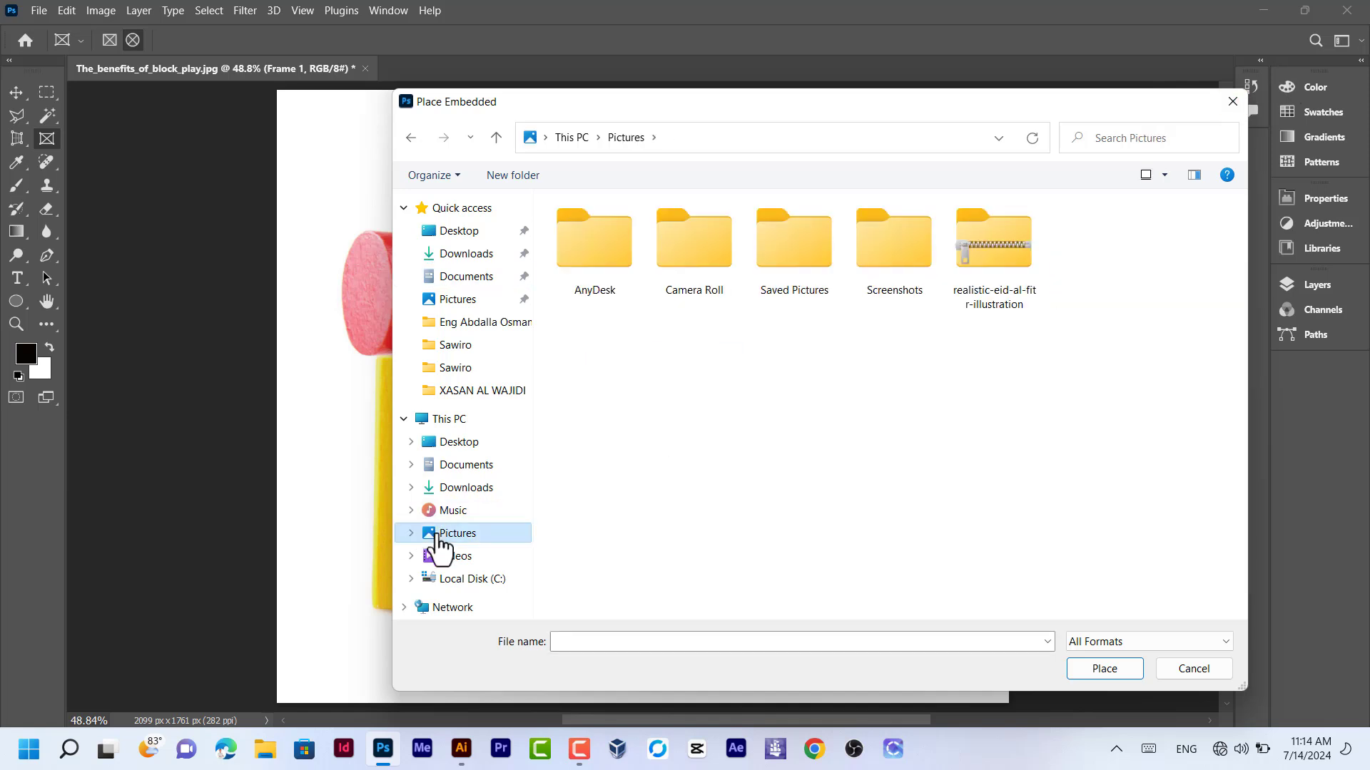
pyautogui.click(454, 491)
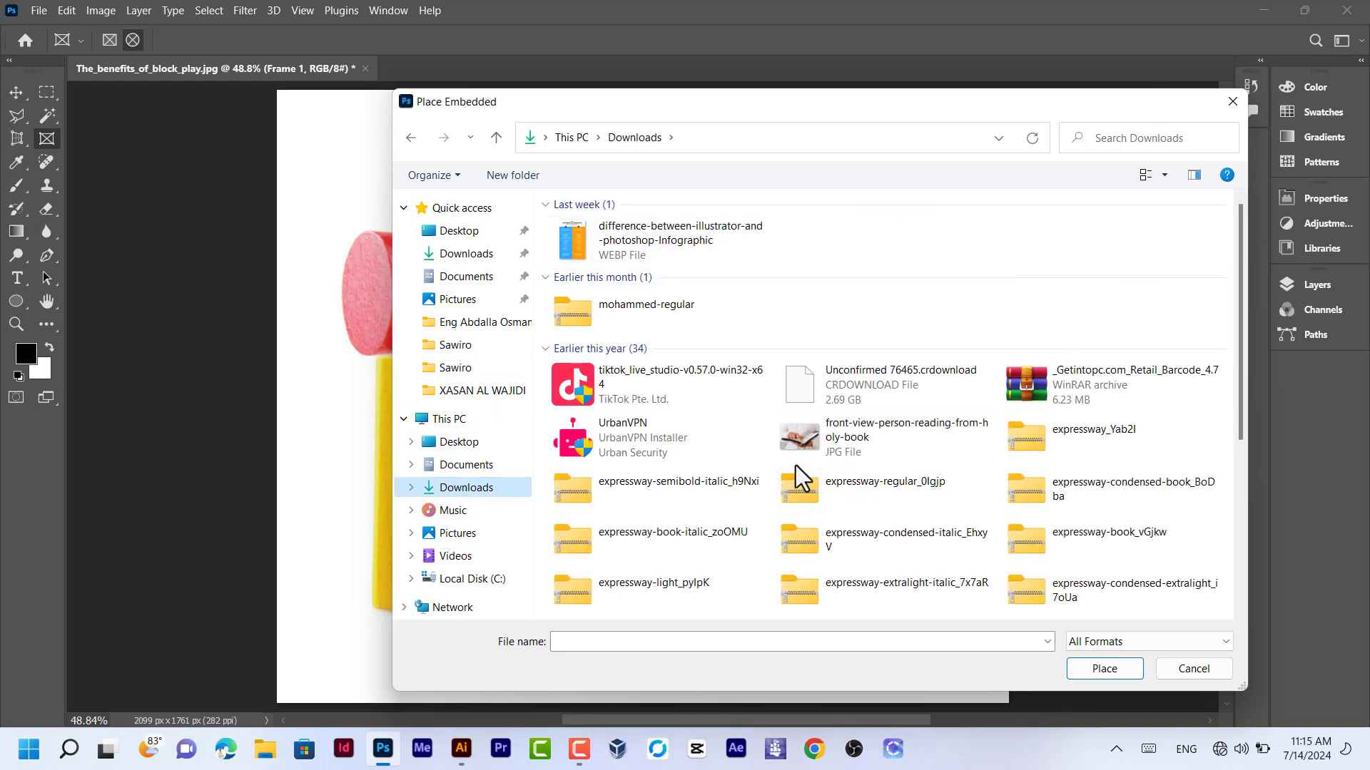
pyautogui.click(807, 438)
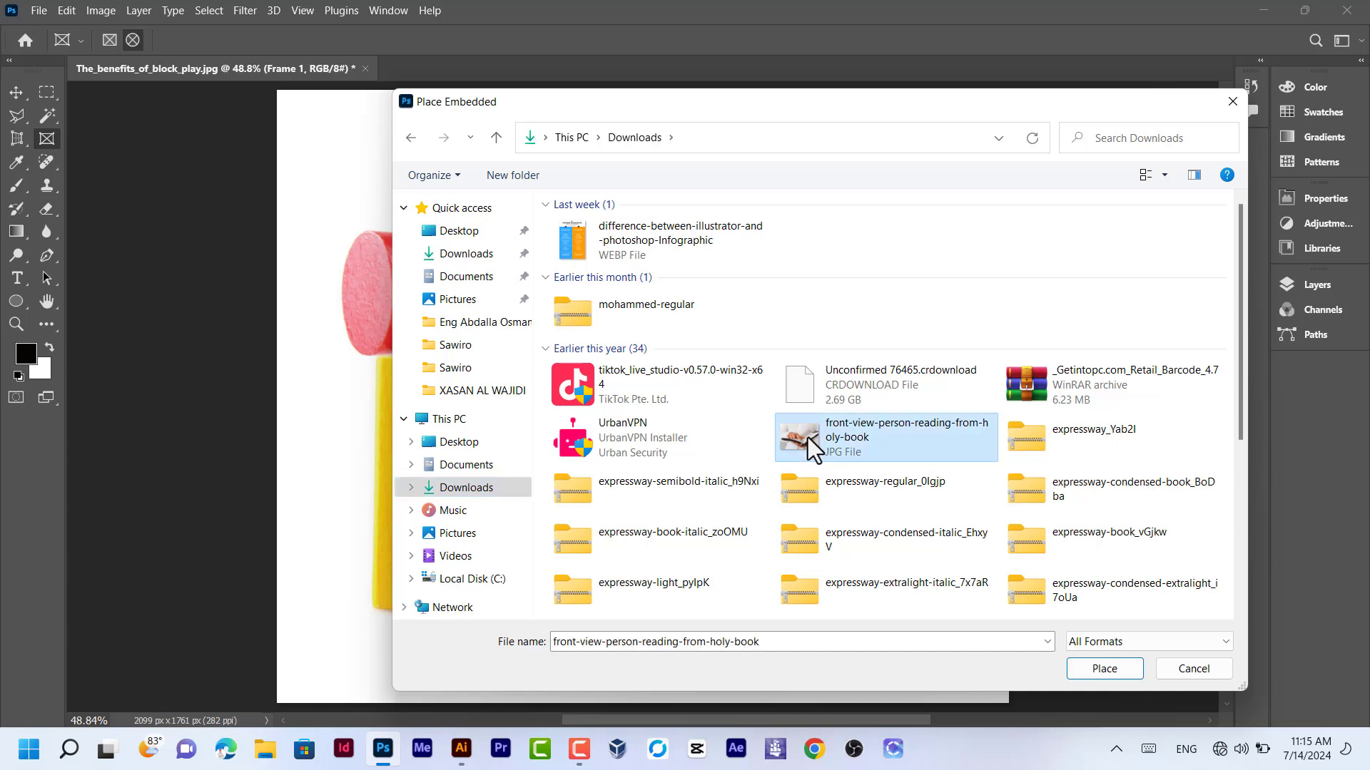
pyautogui.click(1106, 668)
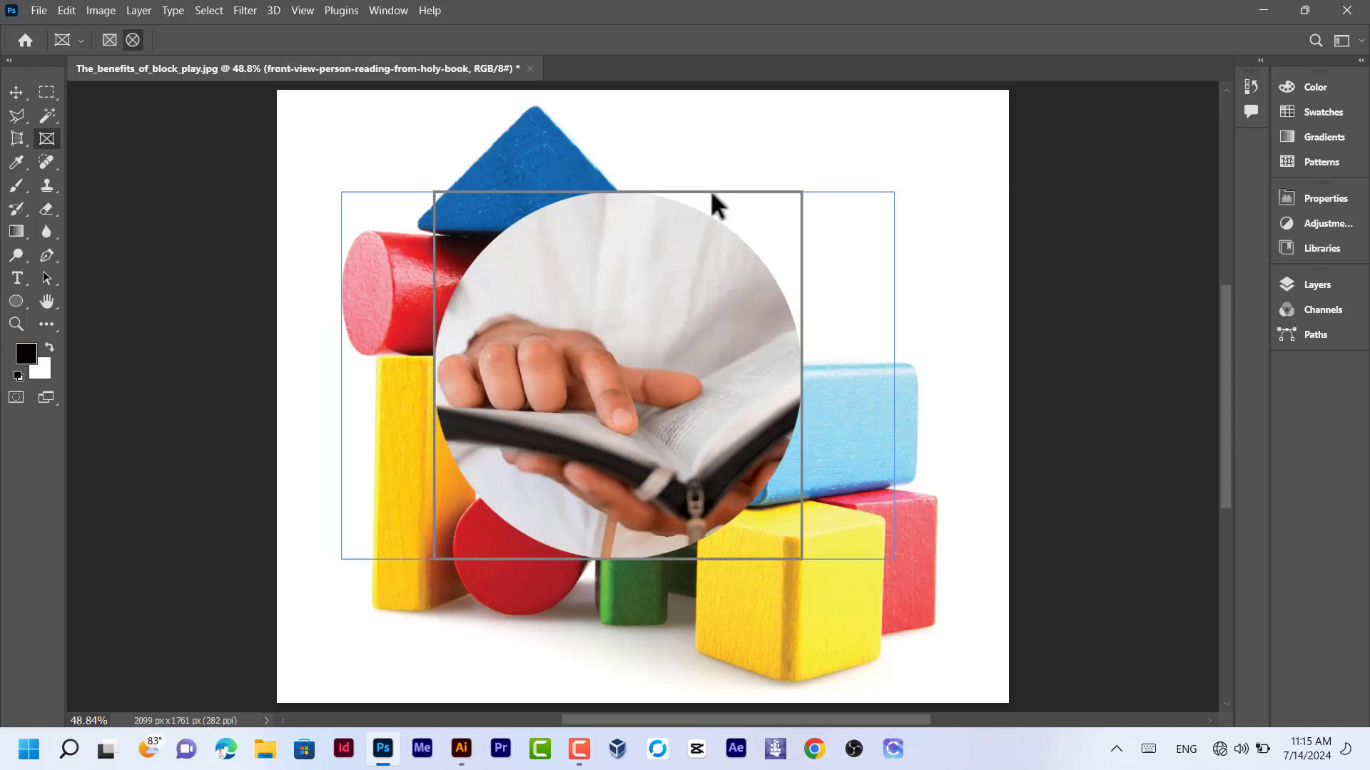
# Show the layers and select the frame and its placed image in turn to compare their separate outlines.
pyautogui.click(1305, 281)
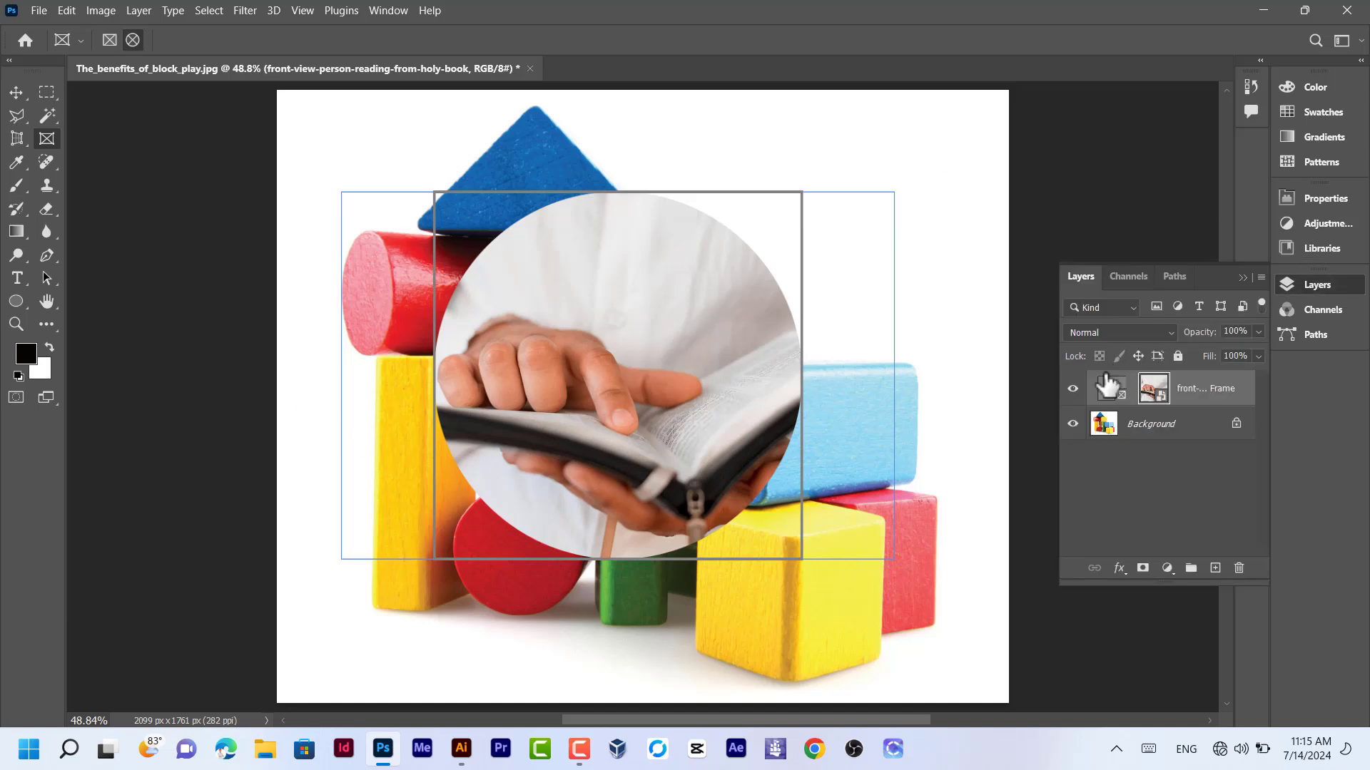
pyautogui.click(1110, 390)
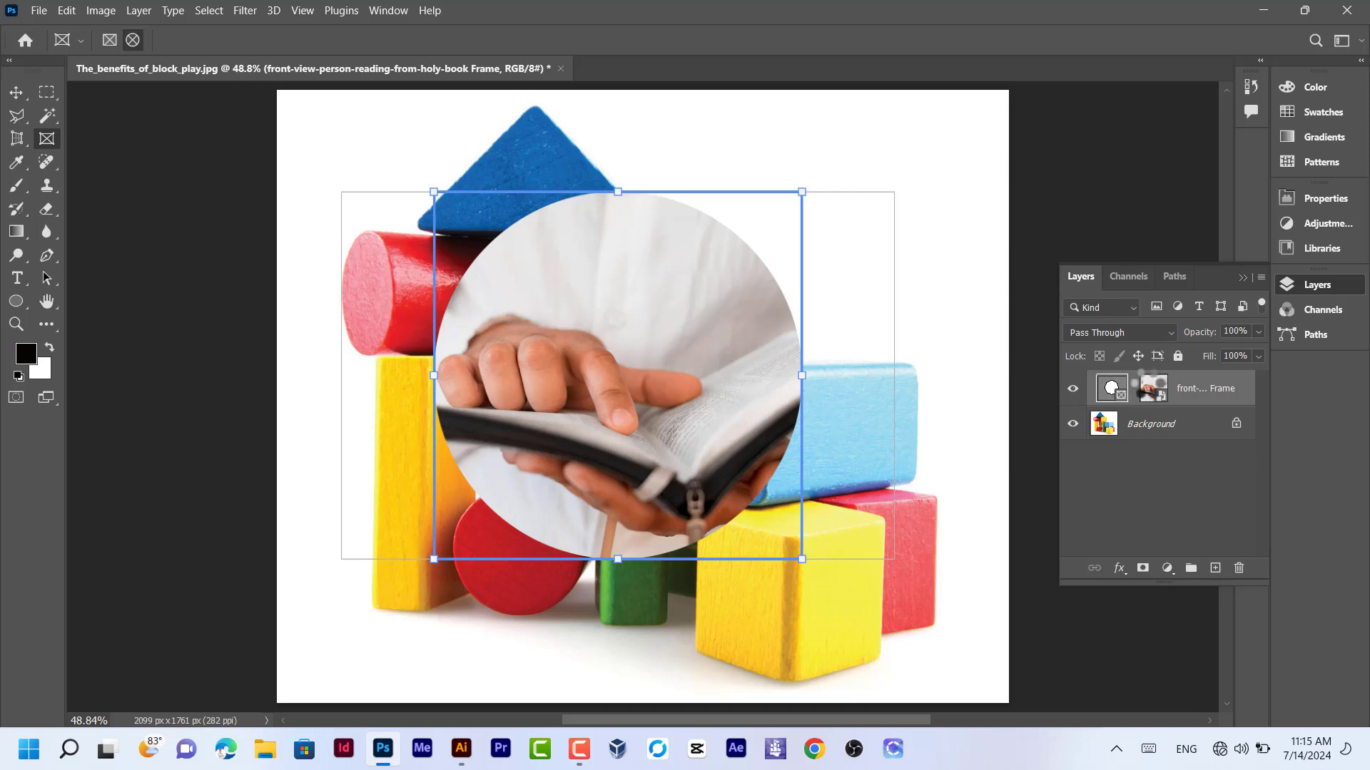
pyautogui.click(1154, 395)
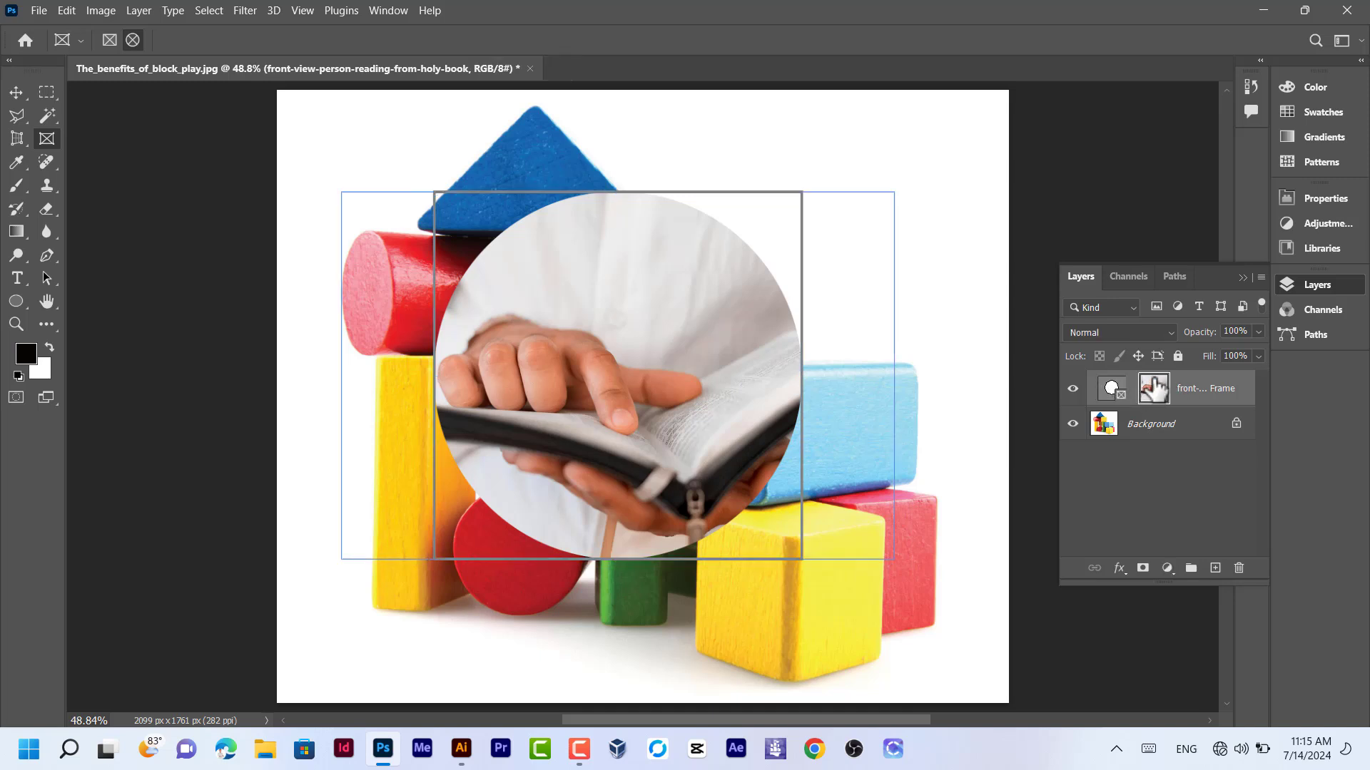
pyautogui.click(1111, 389)
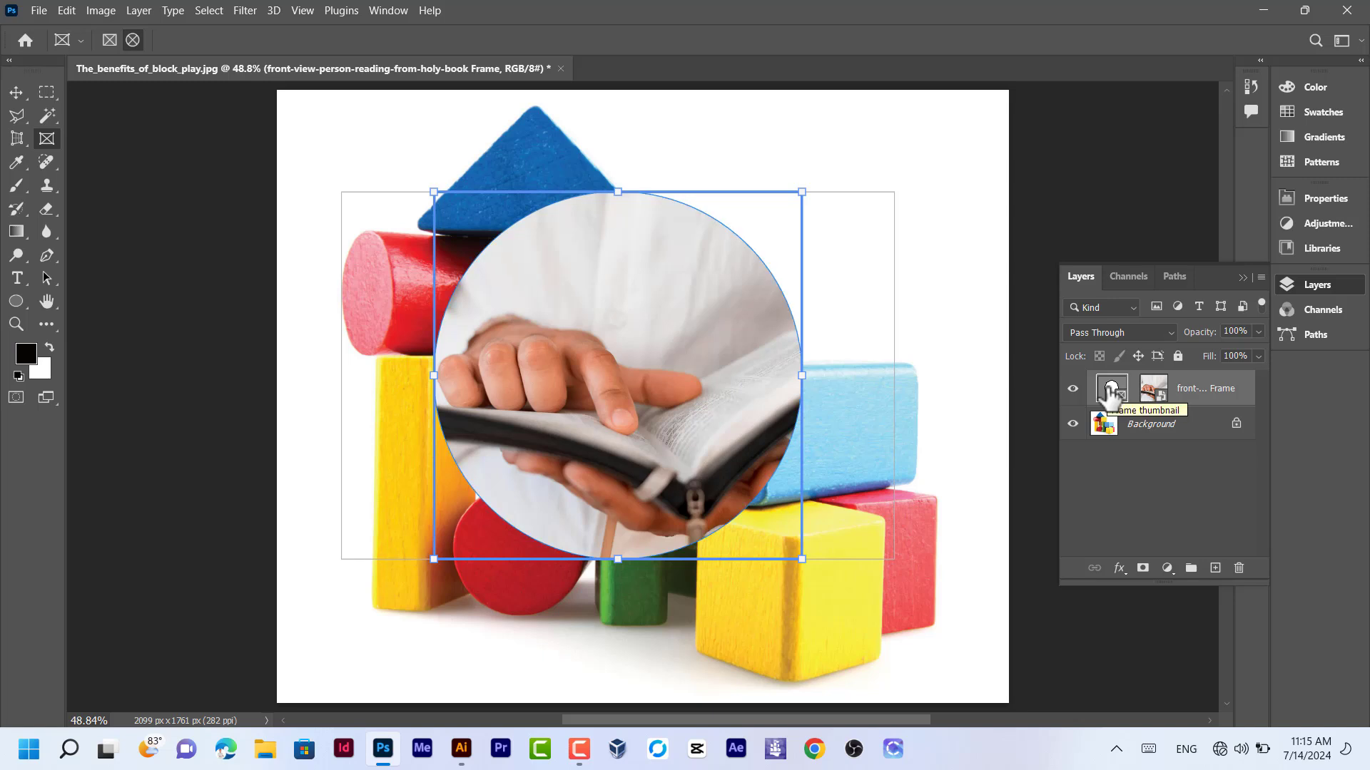
# Select the frame together with its placed image and move both down and to the left over the blocks.
pyautogui.click(1156, 399)
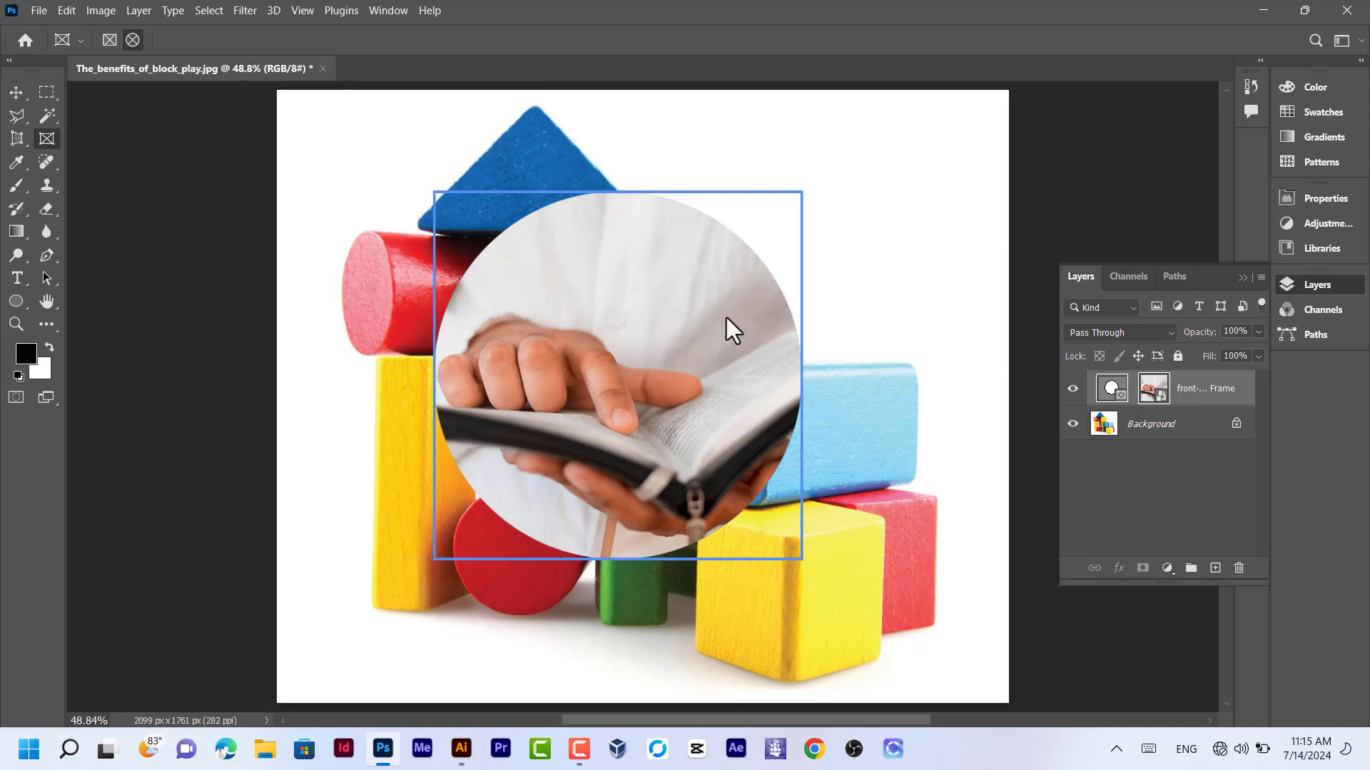
pyautogui.moveTo(655, 332); pyautogui.dragTo(628, 352)
pyautogui.click(16, 92)
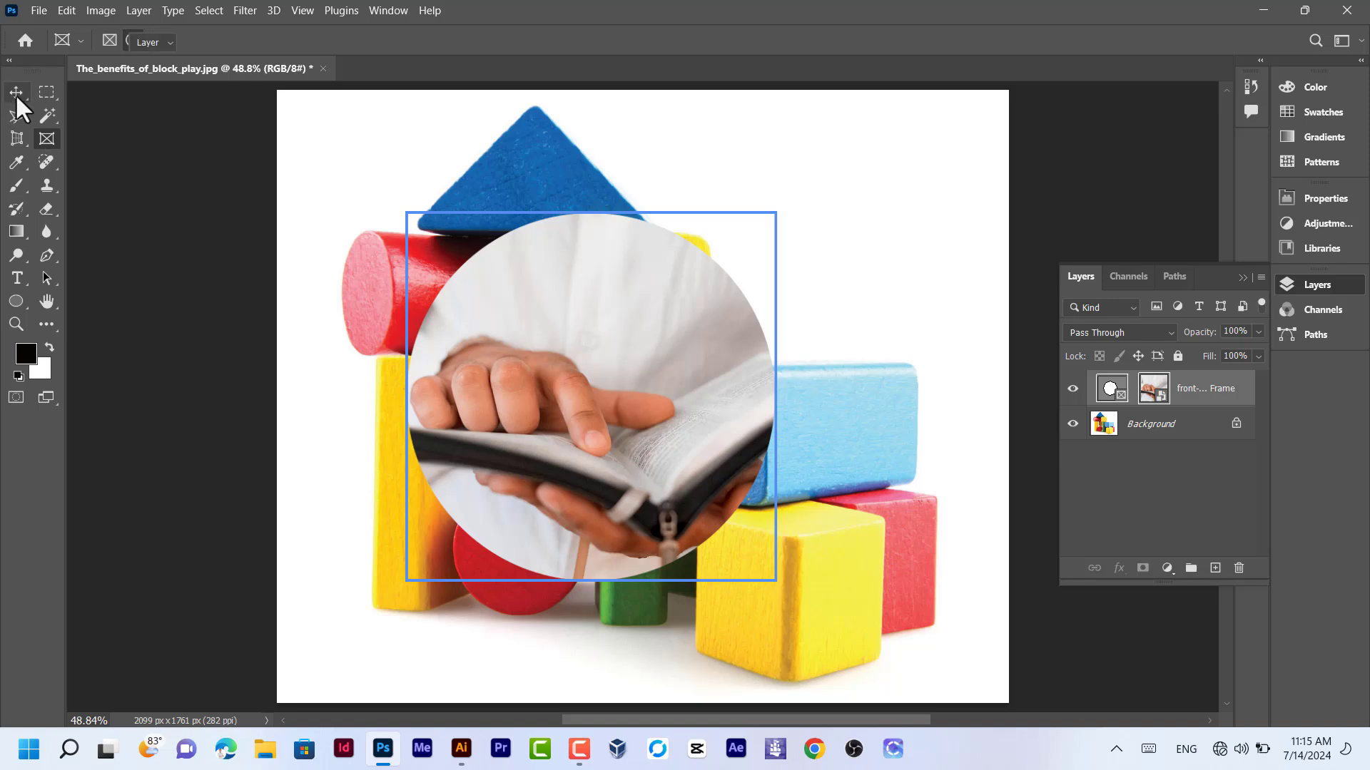
pyautogui.moveTo(621, 321); pyautogui.dragTo(549, 399)
# Select the placed image inside the circular frame, enlarge it to 8.56% with Free Transform, and shift it to recentre the book and hands.
pyautogui.click(908, 229)
pyautogui.click(1152, 391)
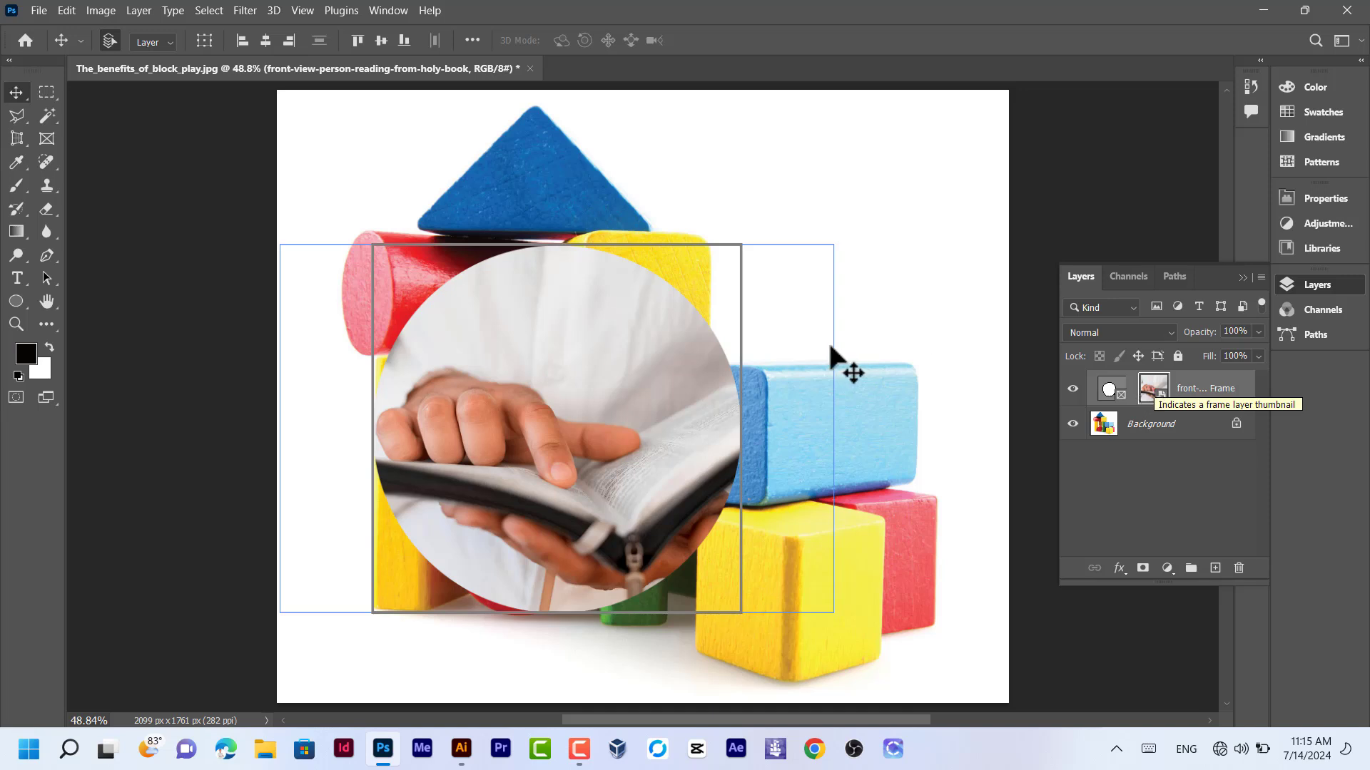
pyautogui.click(1112, 392)
pyautogui.click(1147, 396)
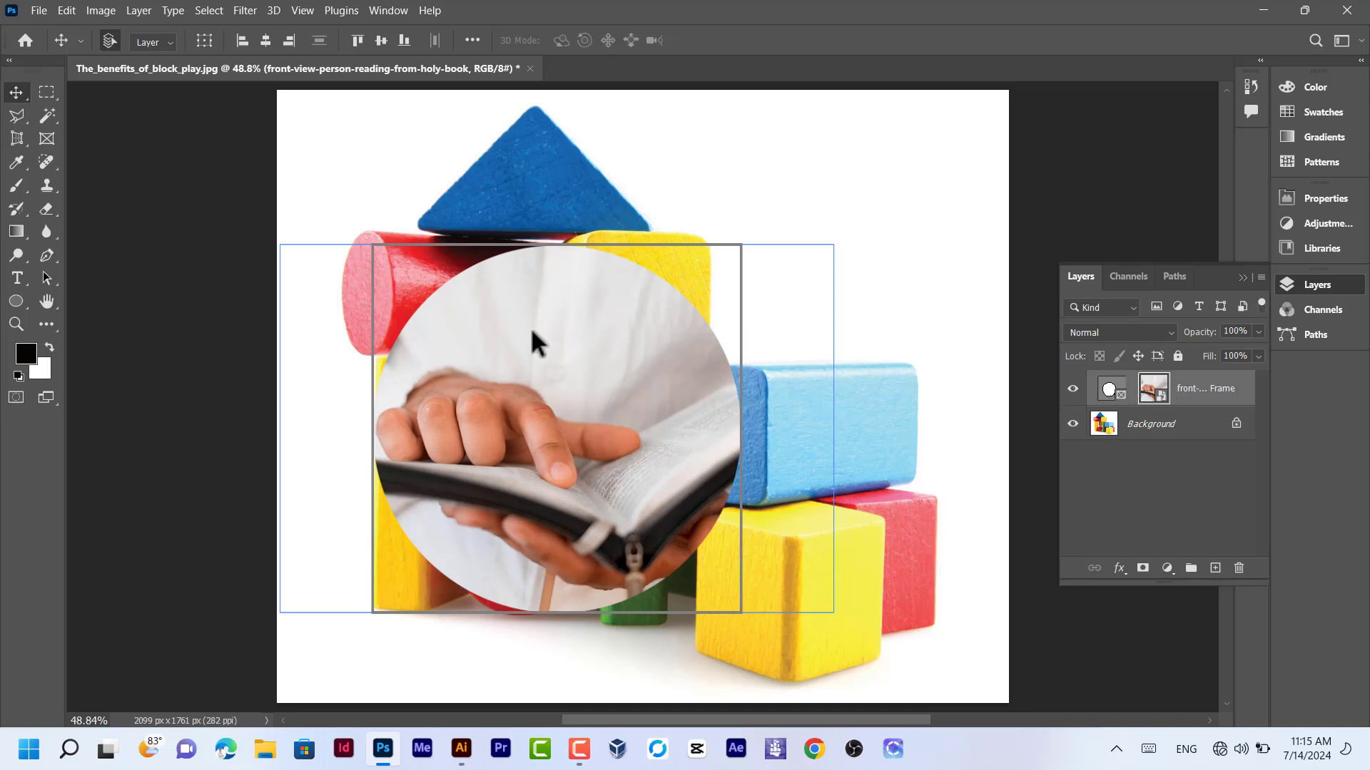
pyautogui.hotkey('ctrl', 't')
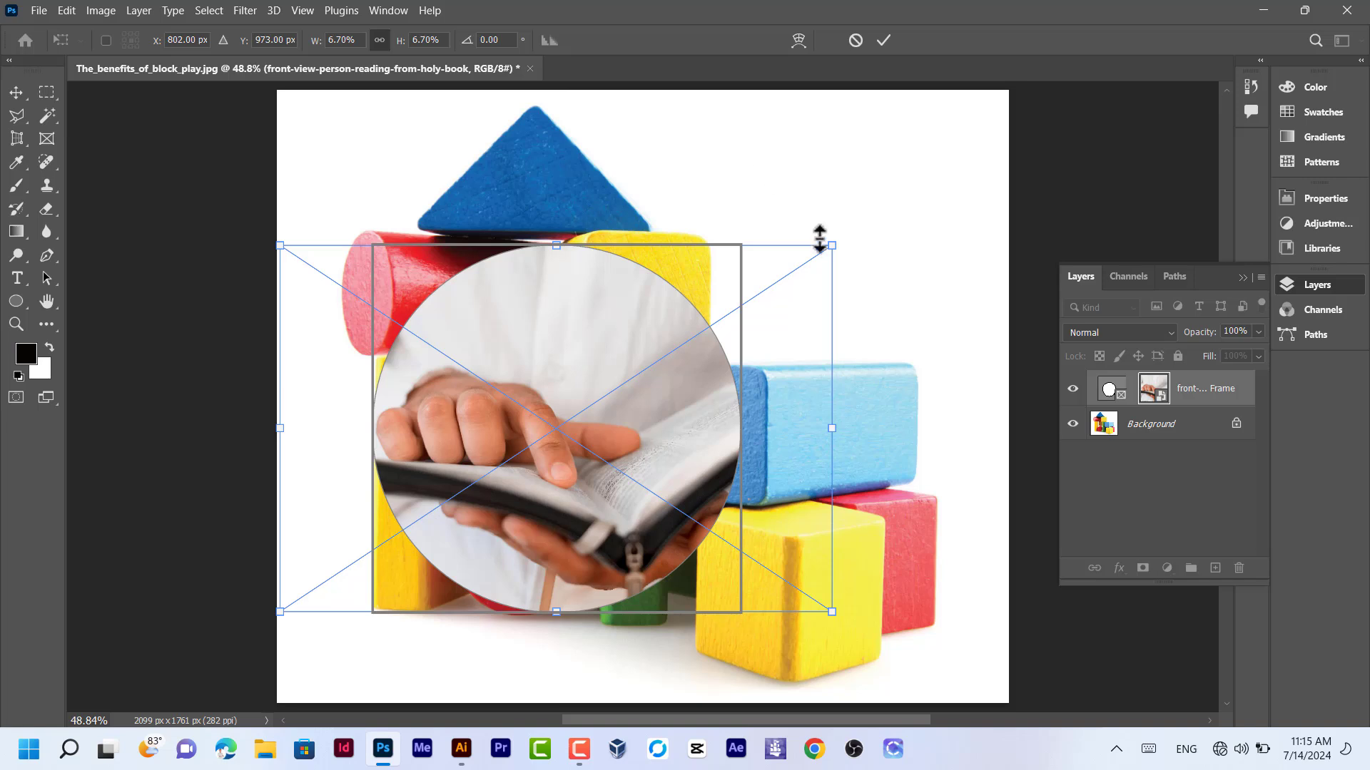
pyautogui.moveTo(832, 246); pyautogui.dragTo(968, 122)
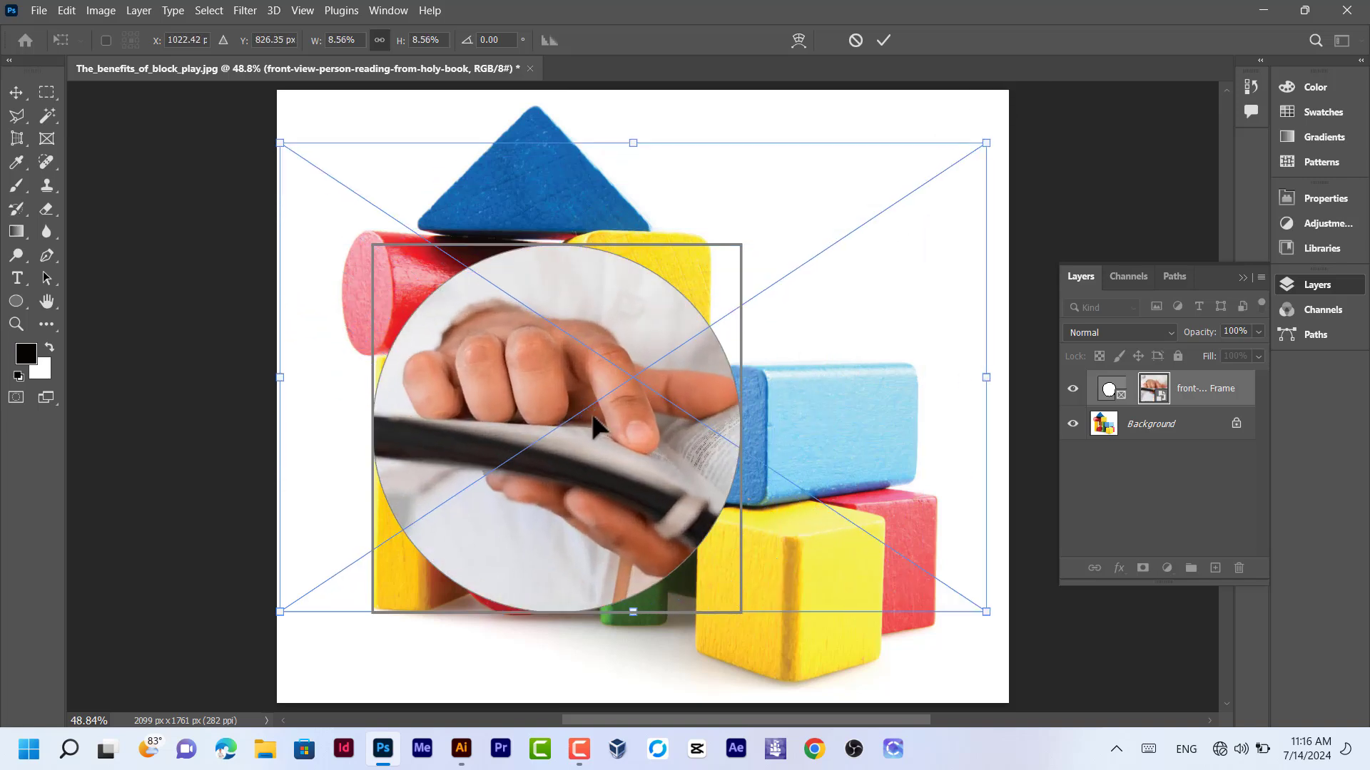
pyautogui.moveTo(596, 424); pyautogui.dragTo(464, 390)
pyautogui.moveTo(508, 445)
pyautogui.mouseDown()
pyautogui.moveTo(530, 432)
pyautogui.moveTo(520, 473)
pyautogui.moveTo(533, 435)
pyautogui.mouseUp()
pyautogui.press('Return')
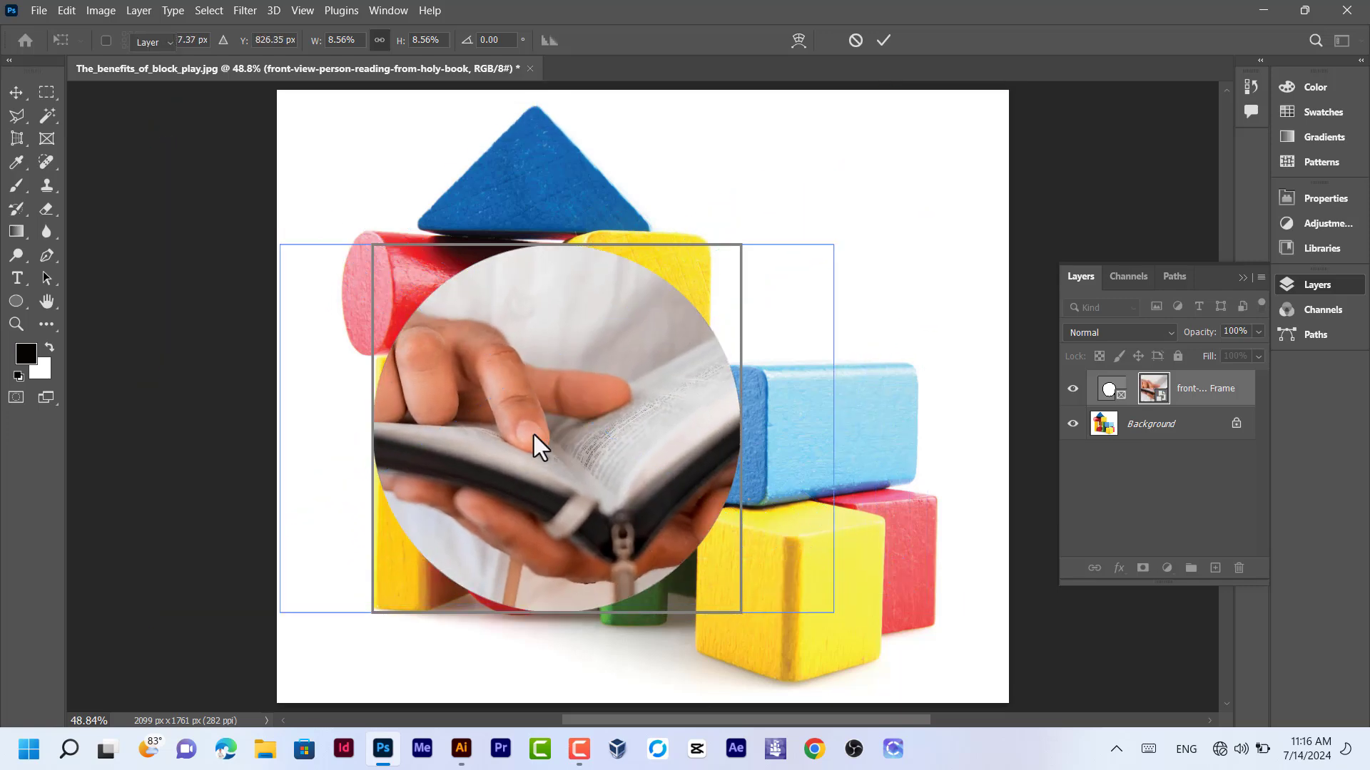
# Undo back past the image edits and the placement until the circular frame is removed, leaving only the blocks background.
pyautogui.hotkey('ctrl', 'z')
pyautogui.hotkey('ctrl', 'z')
pyautogui.hotkey('ctrl', 'z')
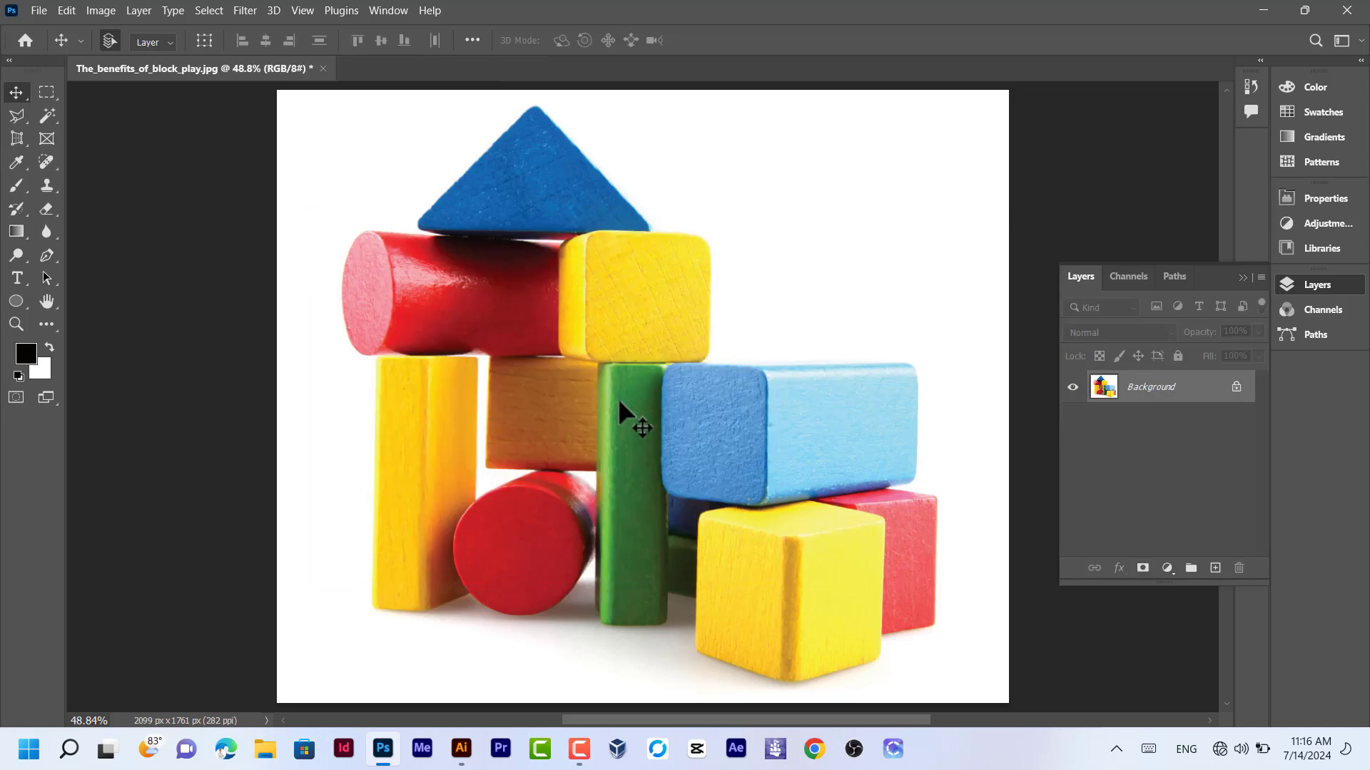
# Draw a rectangular frame across the middle blocks and place front-view-person-reading-from-holy-book from the Downloads folder into it as an embedded file.
pyautogui.click(43, 137)
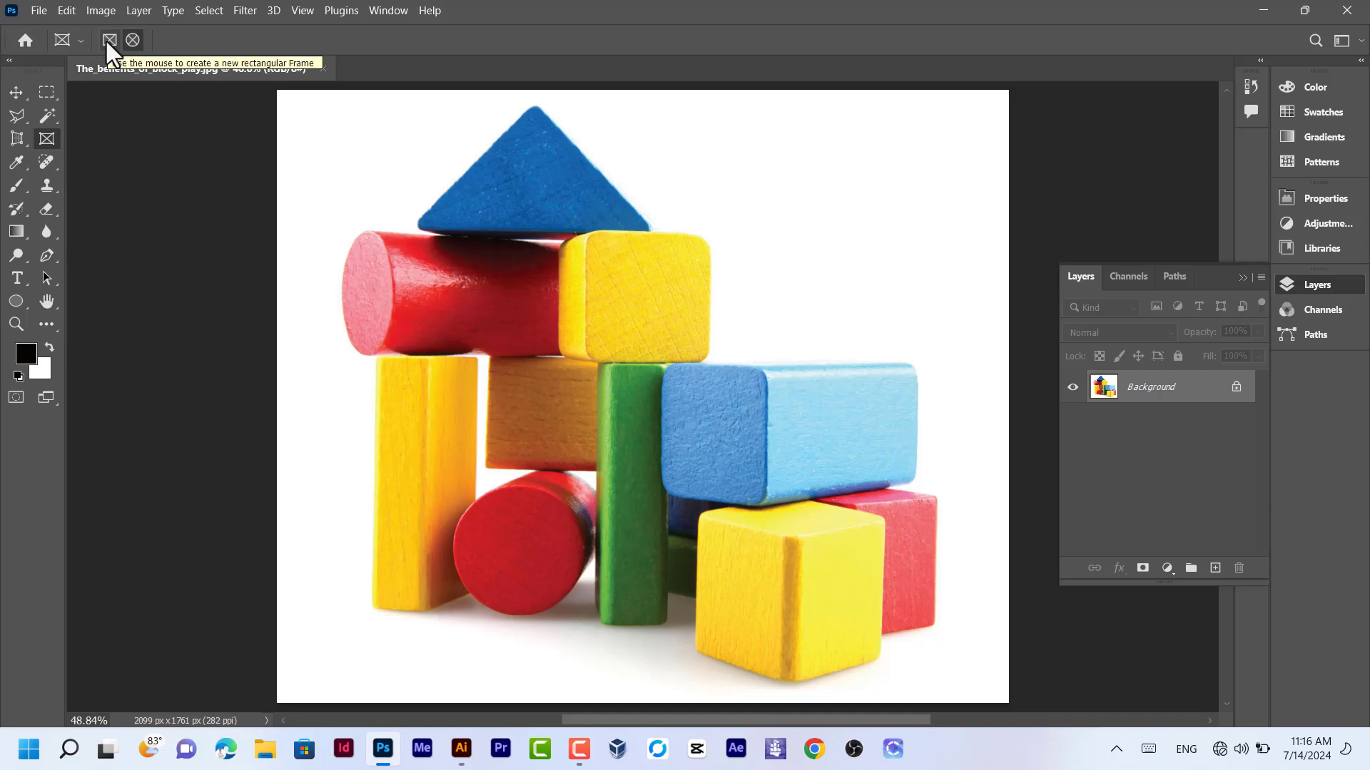
pyautogui.moveTo(374, 206); pyautogui.dragTo(898, 558)
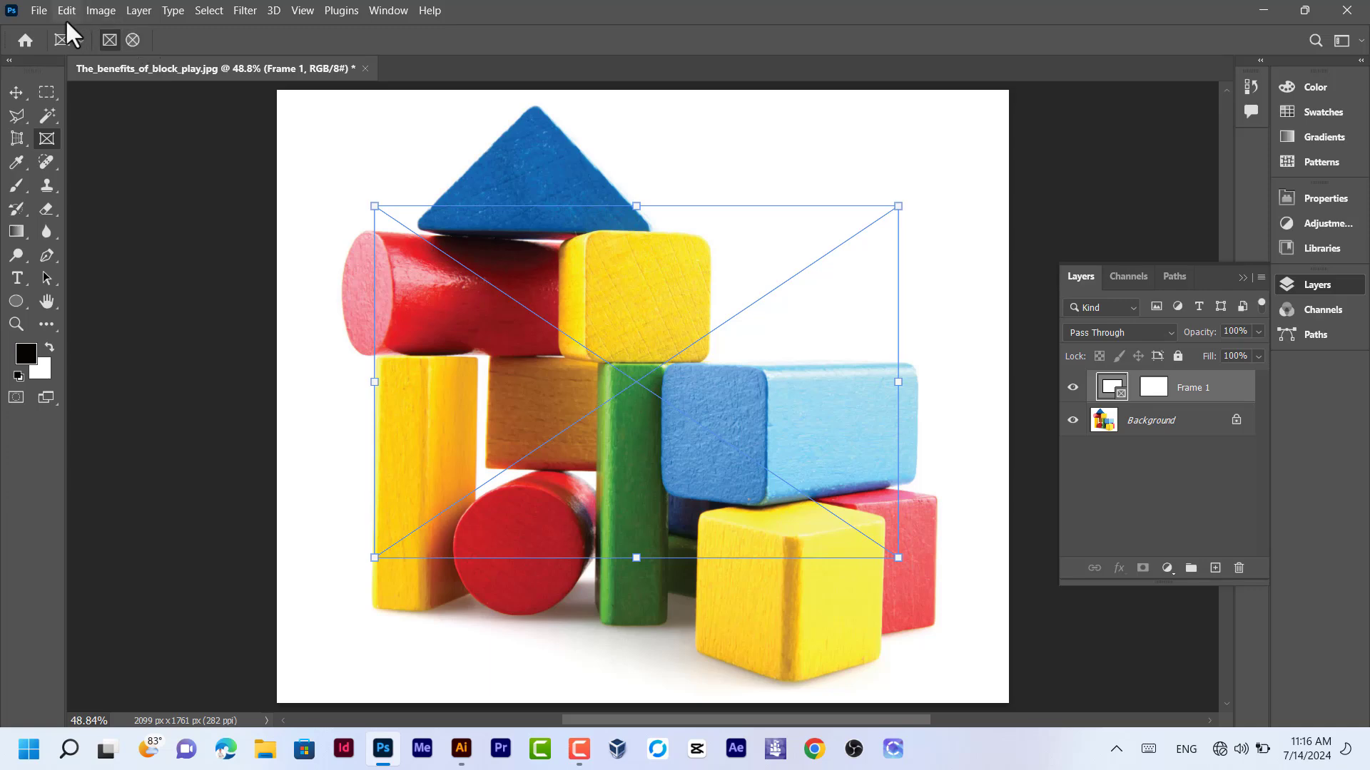
pyautogui.click(37, 11)
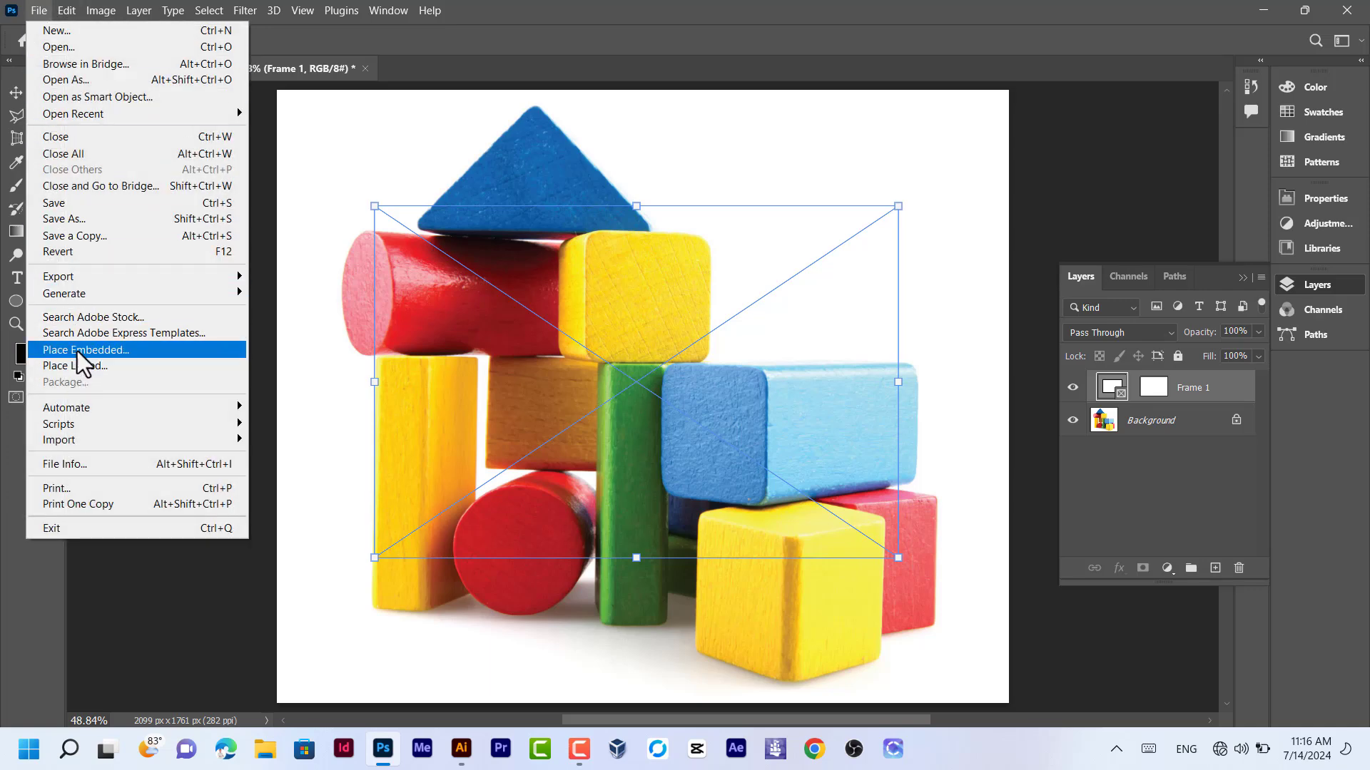
pyautogui.click(76, 350)
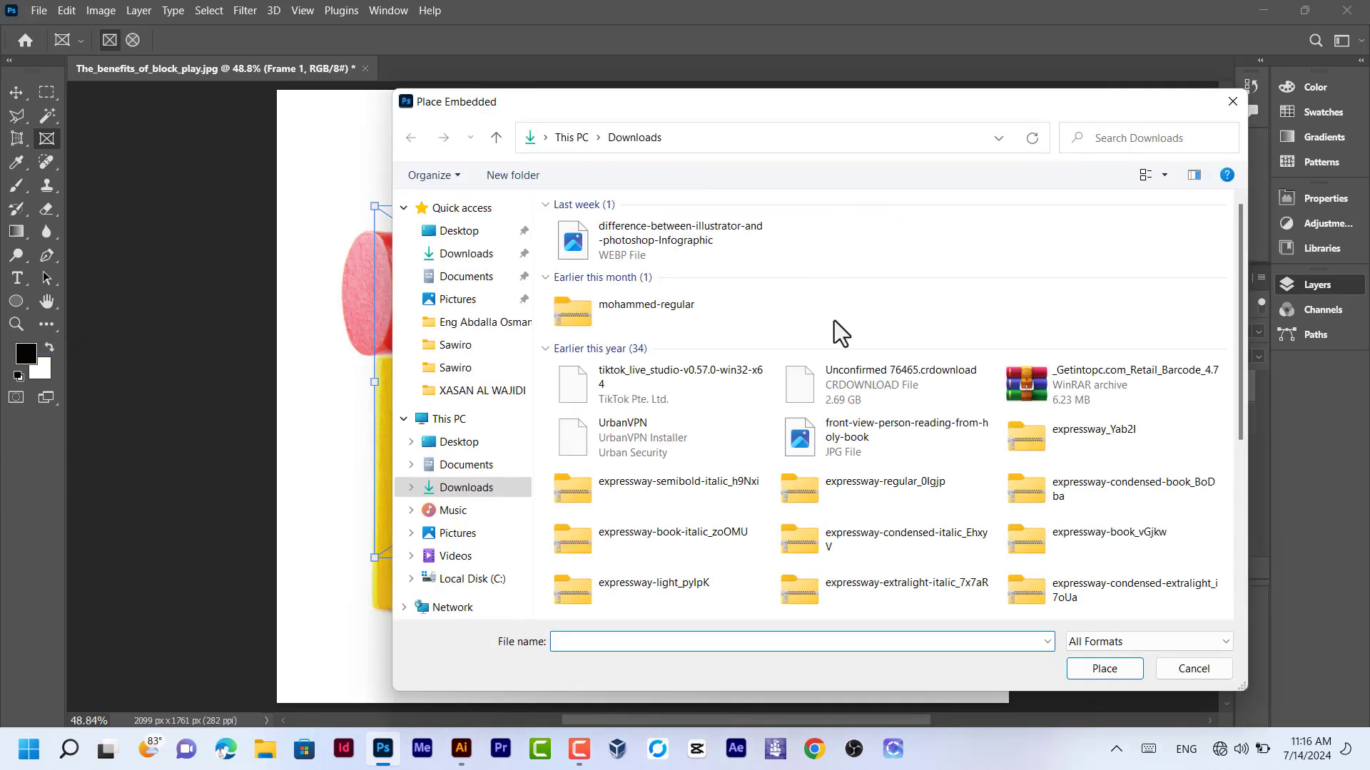
pyautogui.click(821, 452)
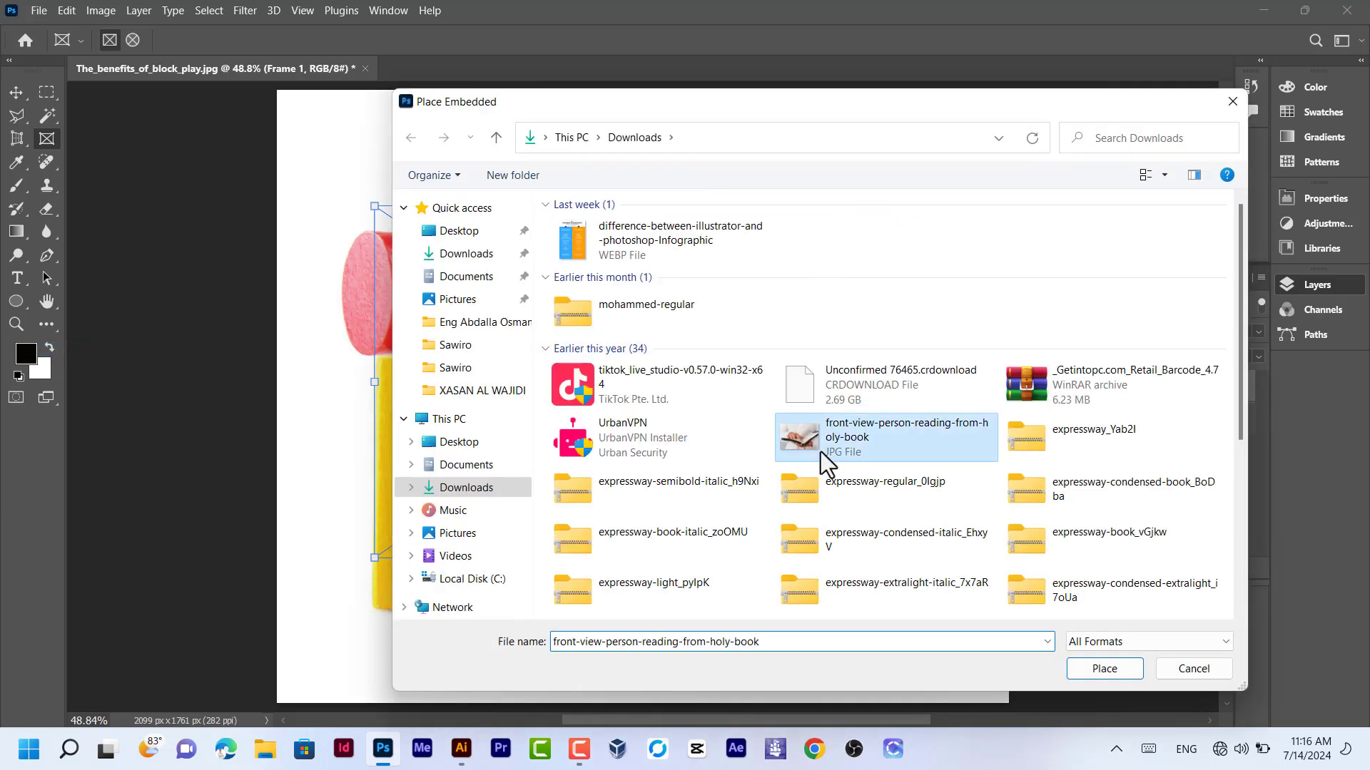
pyautogui.click(1100, 671)
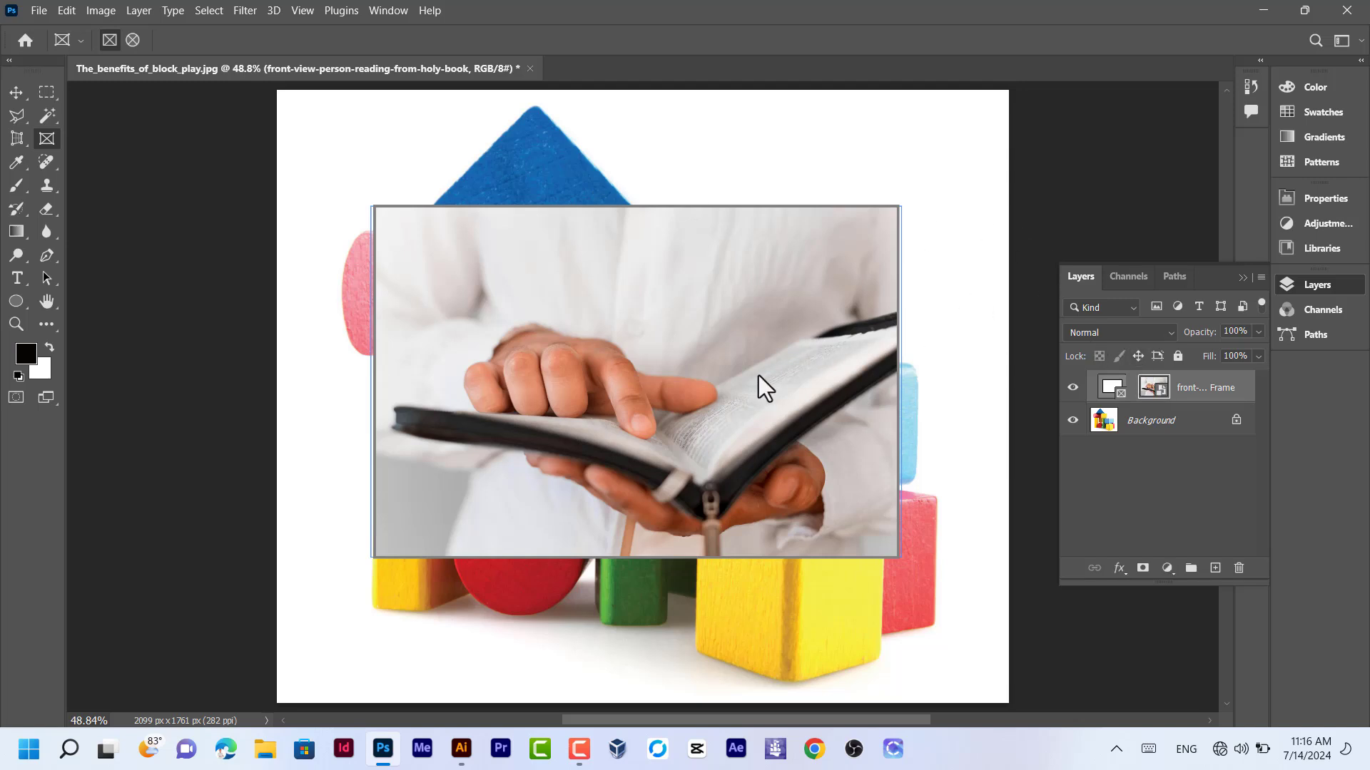
# Nudge the placed image slightly right, then resize the frame from its upper-right corner, first beyond the image and finally smaller than it.
pyautogui.moveTo(696, 378); pyautogui.dragTo(700, 379)
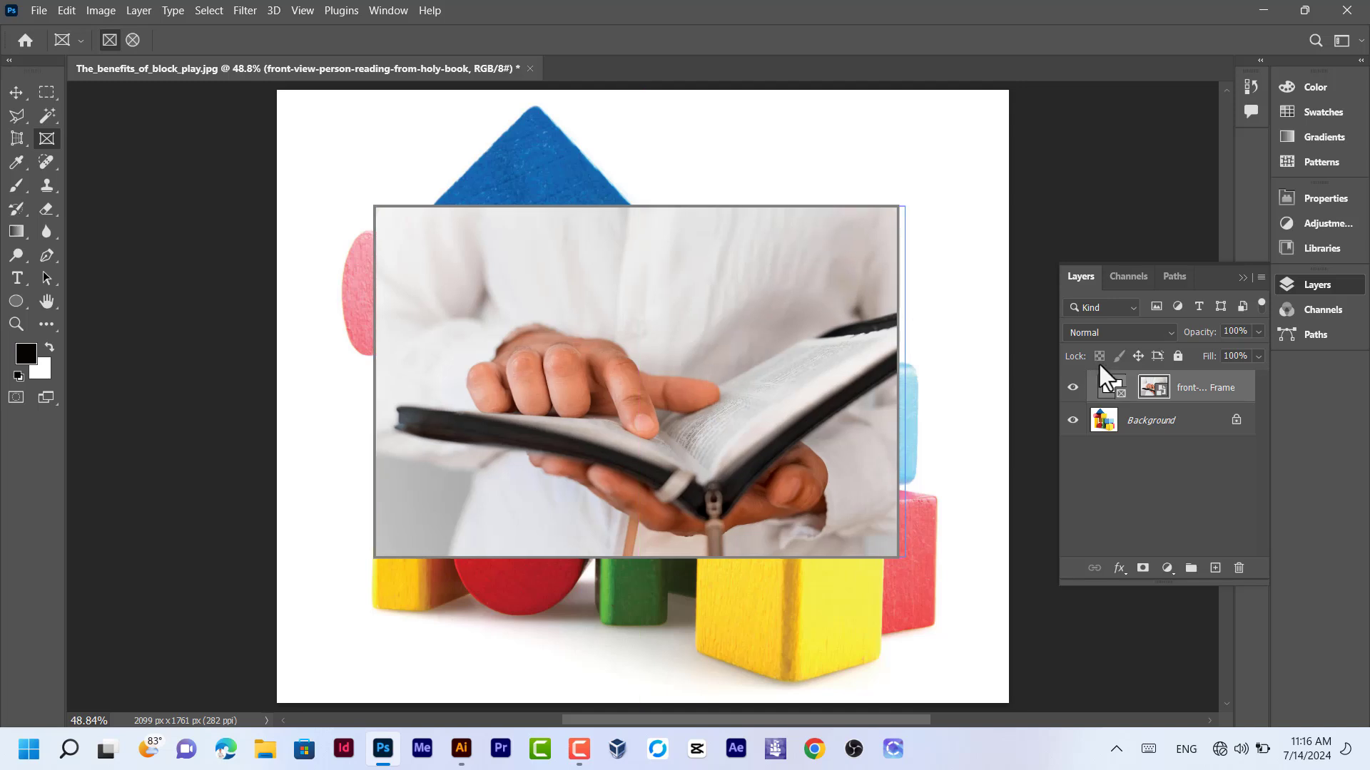
pyautogui.click(1110, 388)
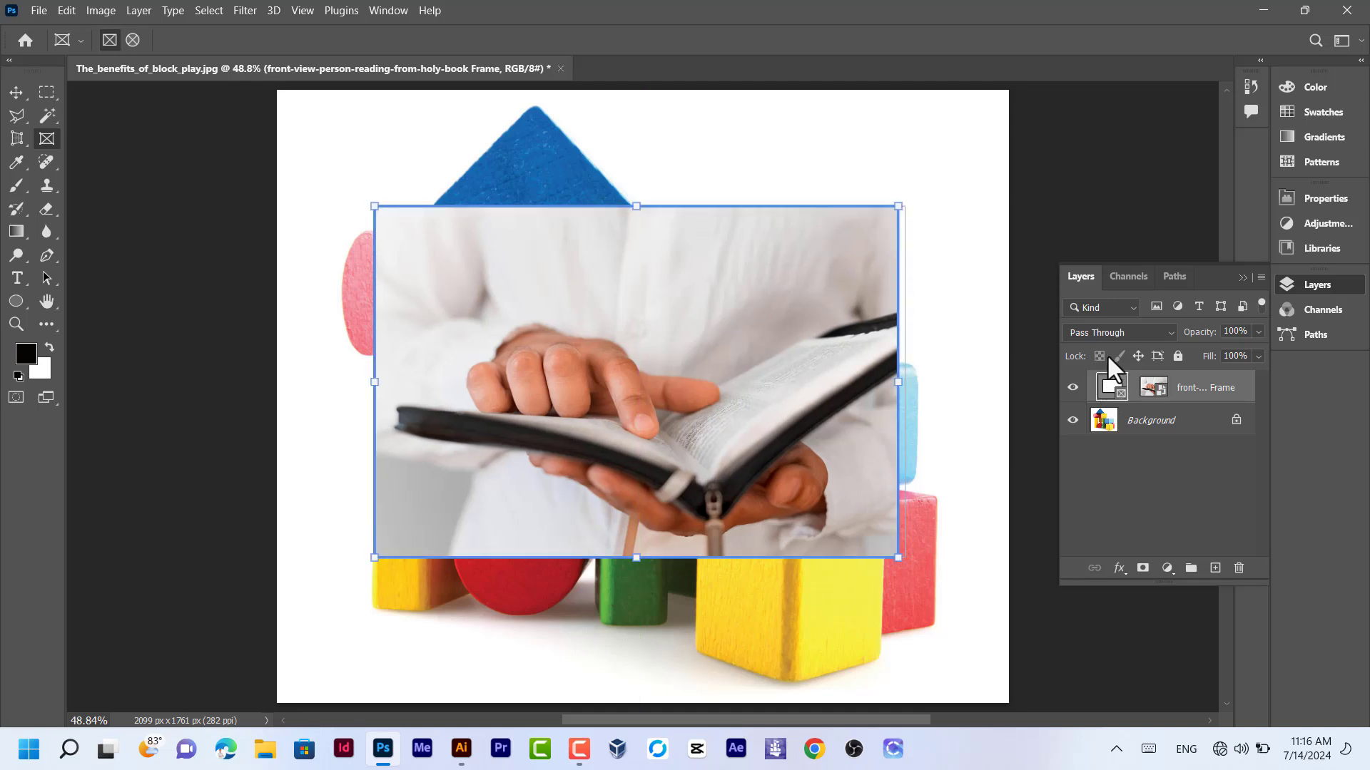
pyautogui.moveTo(898, 206); pyautogui.dragTo(955, 158)
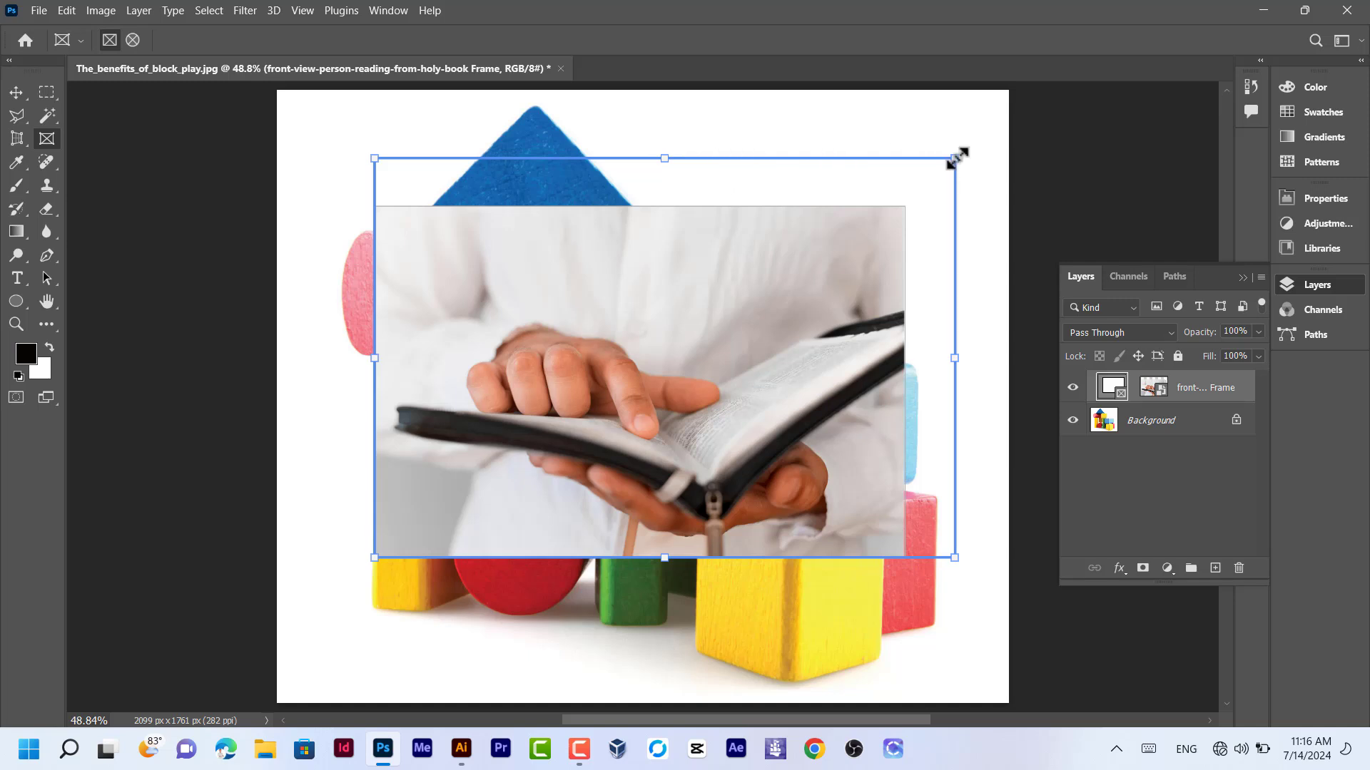
pyautogui.moveTo(957, 156); pyautogui.dragTo(881, 236)
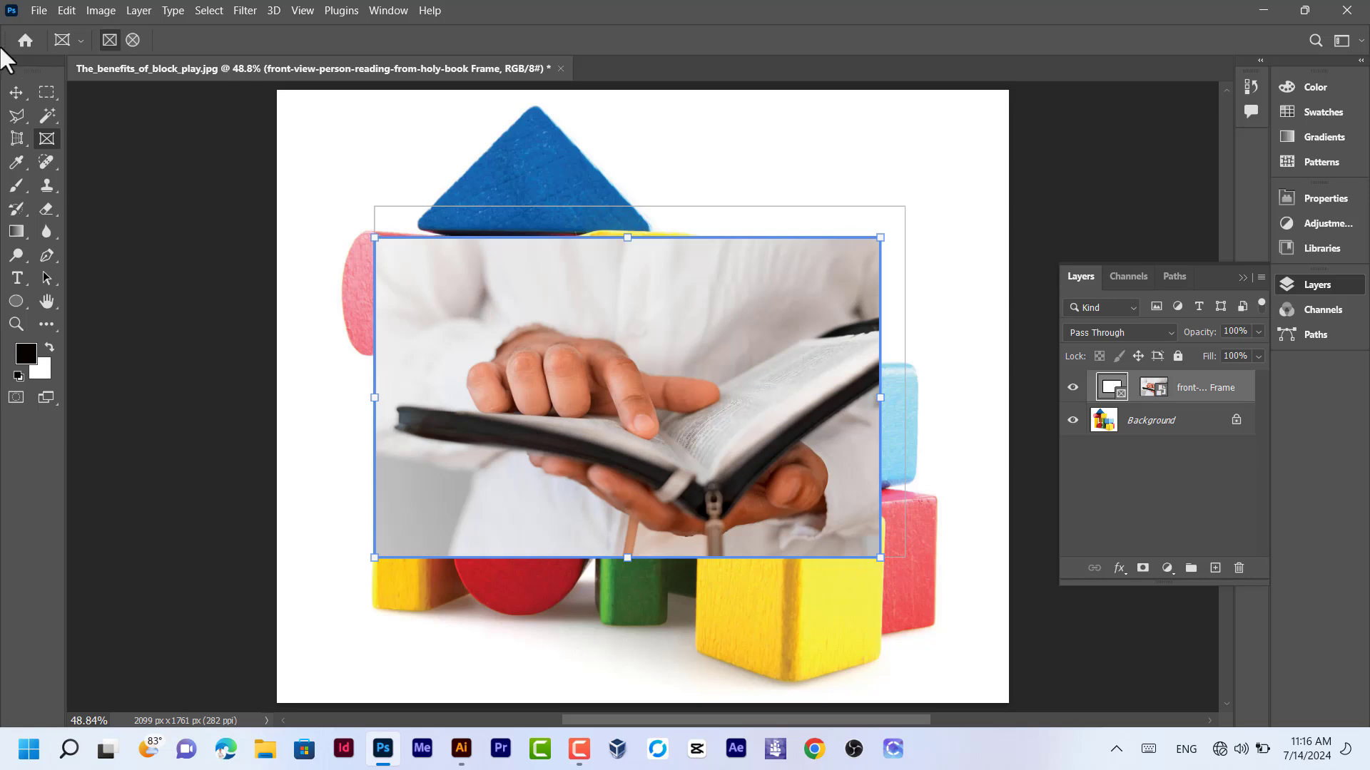
# Move the placed image inside the rectangular frame to the left, then back to the right and slightly down, with the Move tool.
pyautogui.click(15, 92)
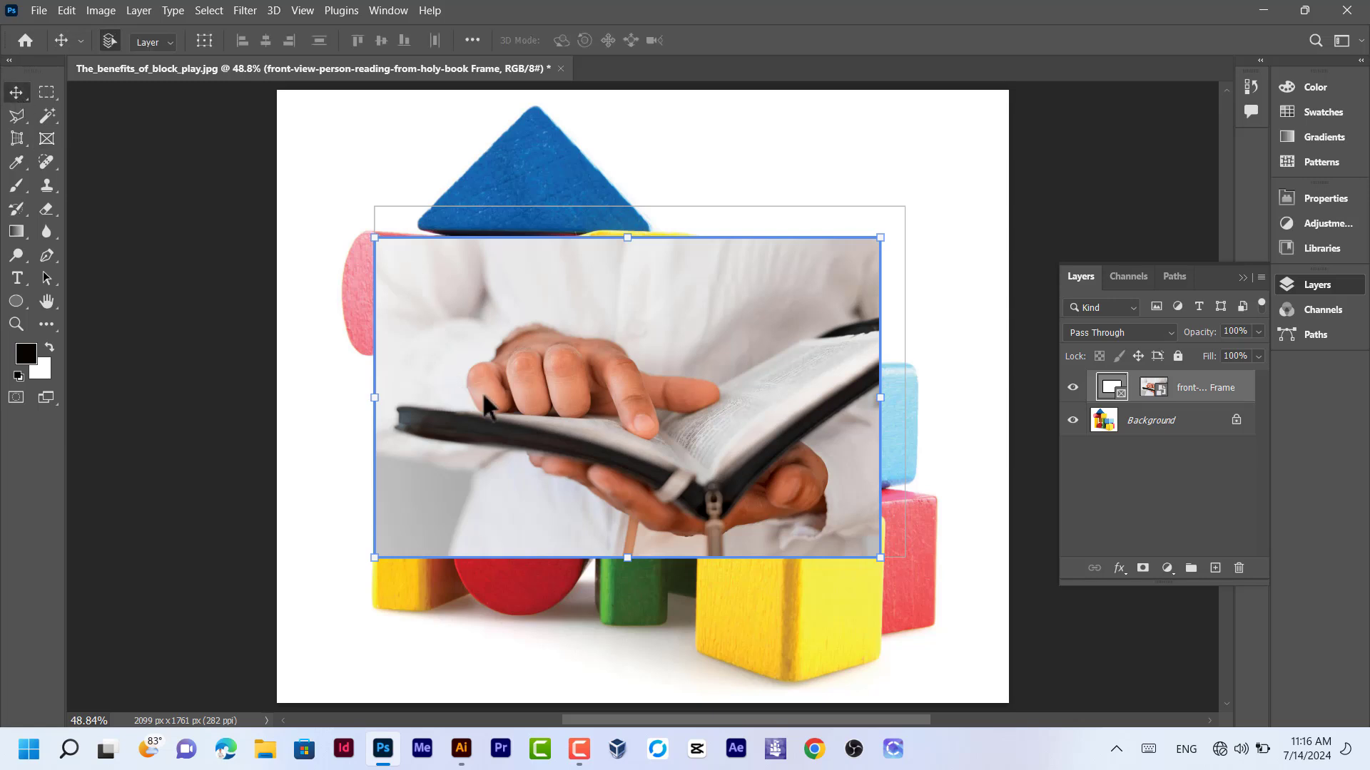
pyautogui.moveTo(514, 416); pyautogui.dragTo(520, 349)
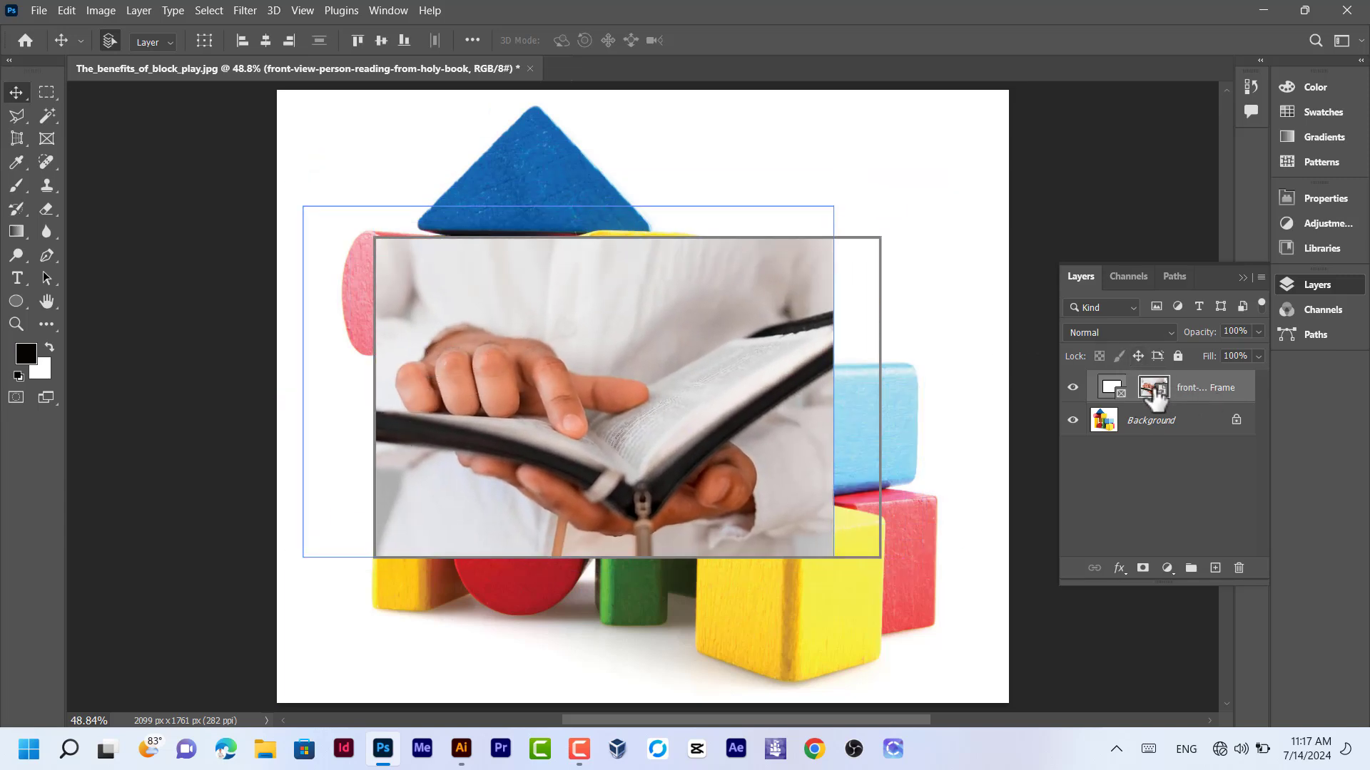
pyautogui.click(1108, 390)
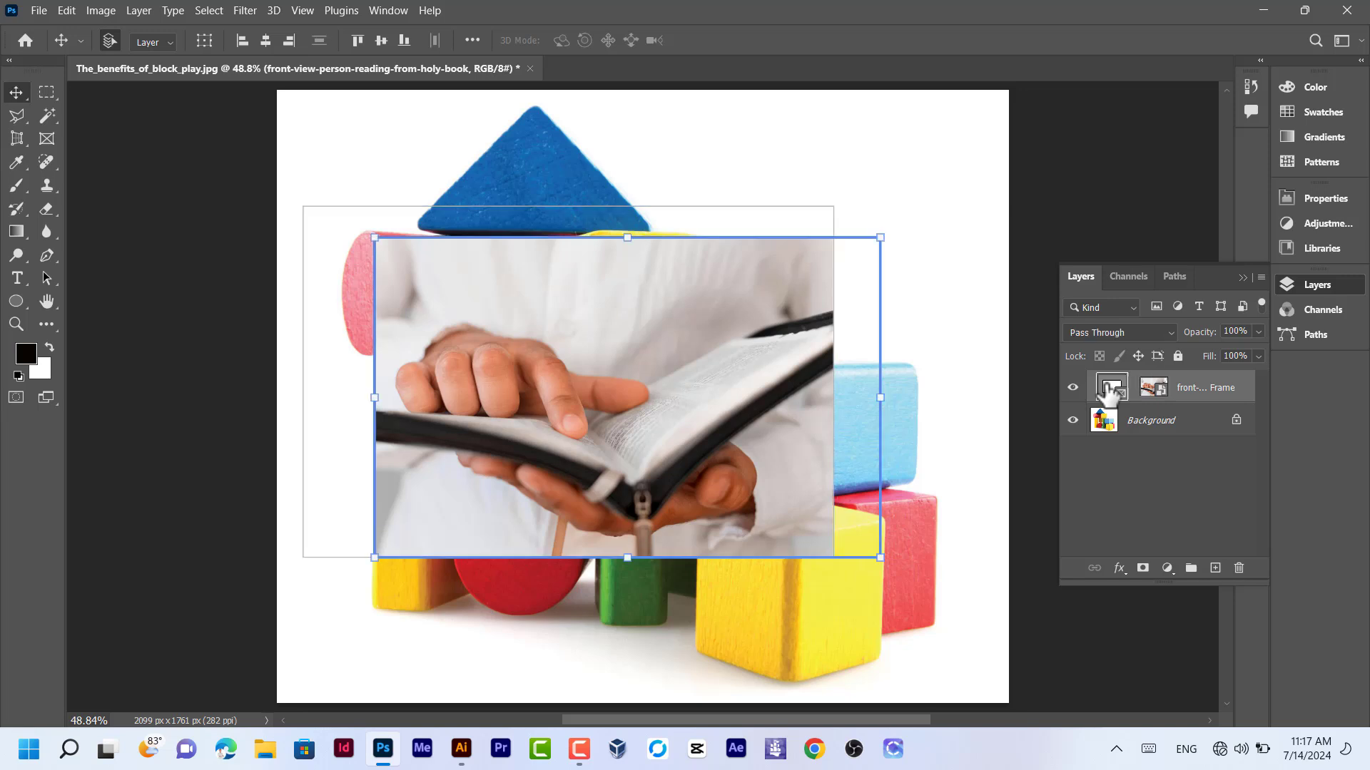
pyautogui.moveTo(674, 360); pyautogui.dragTo(738, 377)
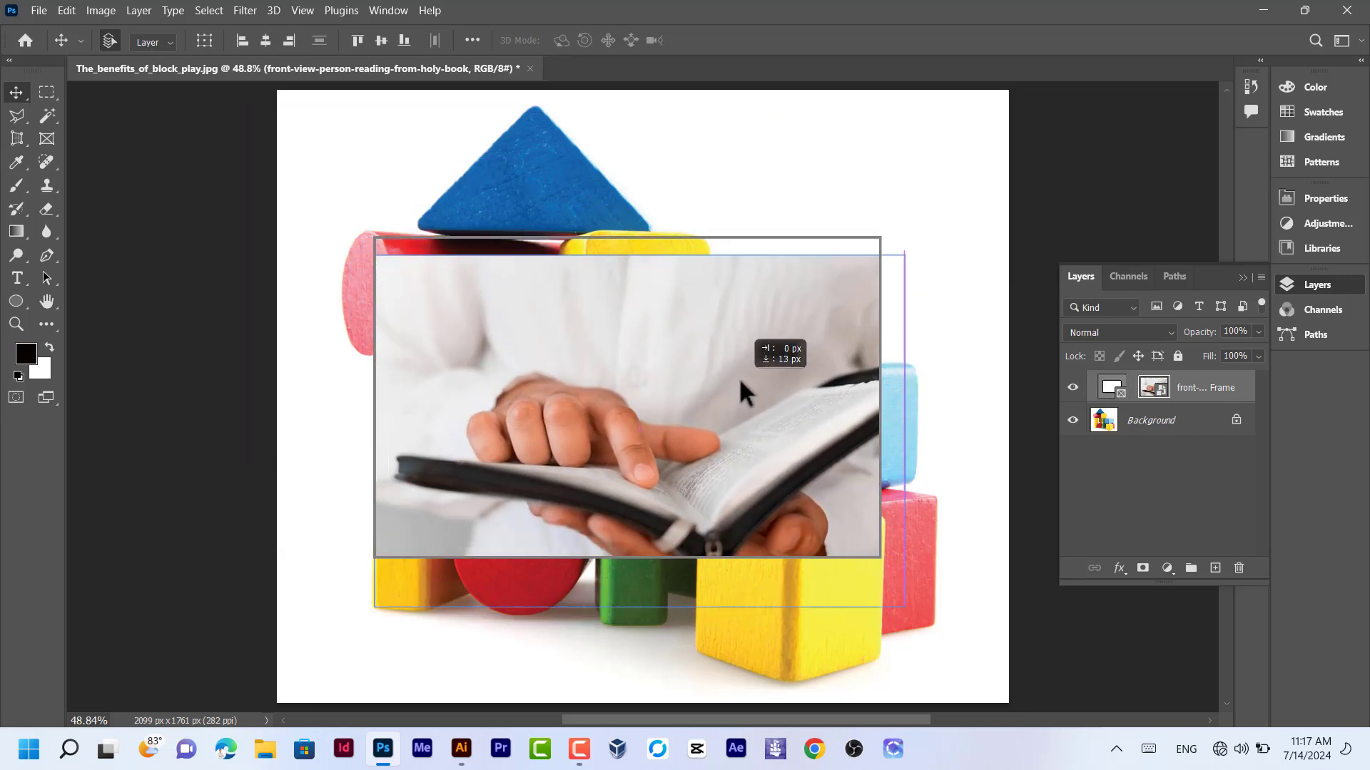
# Move the frame with its image slightly up, then raise only the image to about Y 852 px with Free Transform so it fills the frame.
pyautogui.click(1112, 389)
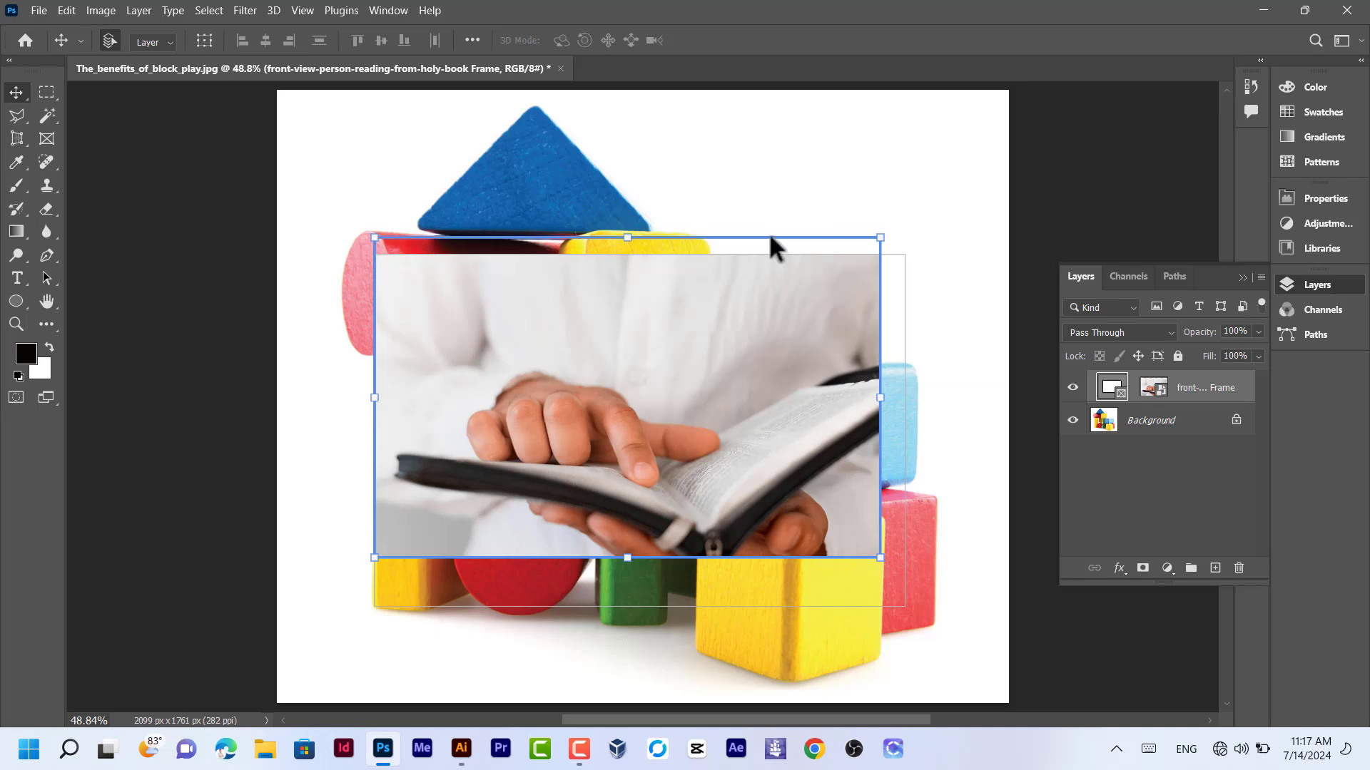
pyautogui.moveTo(769, 239)
pyautogui.mouseDown()
pyautogui.moveTo(837, 214)
pyautogui.moveTo(702, 243)
pyautogui.moveTo(734, 177)
pyautogui.moveTo(784, 208)
pyautogui.moveTo(771, 227)
pyautogui.mouseUp()
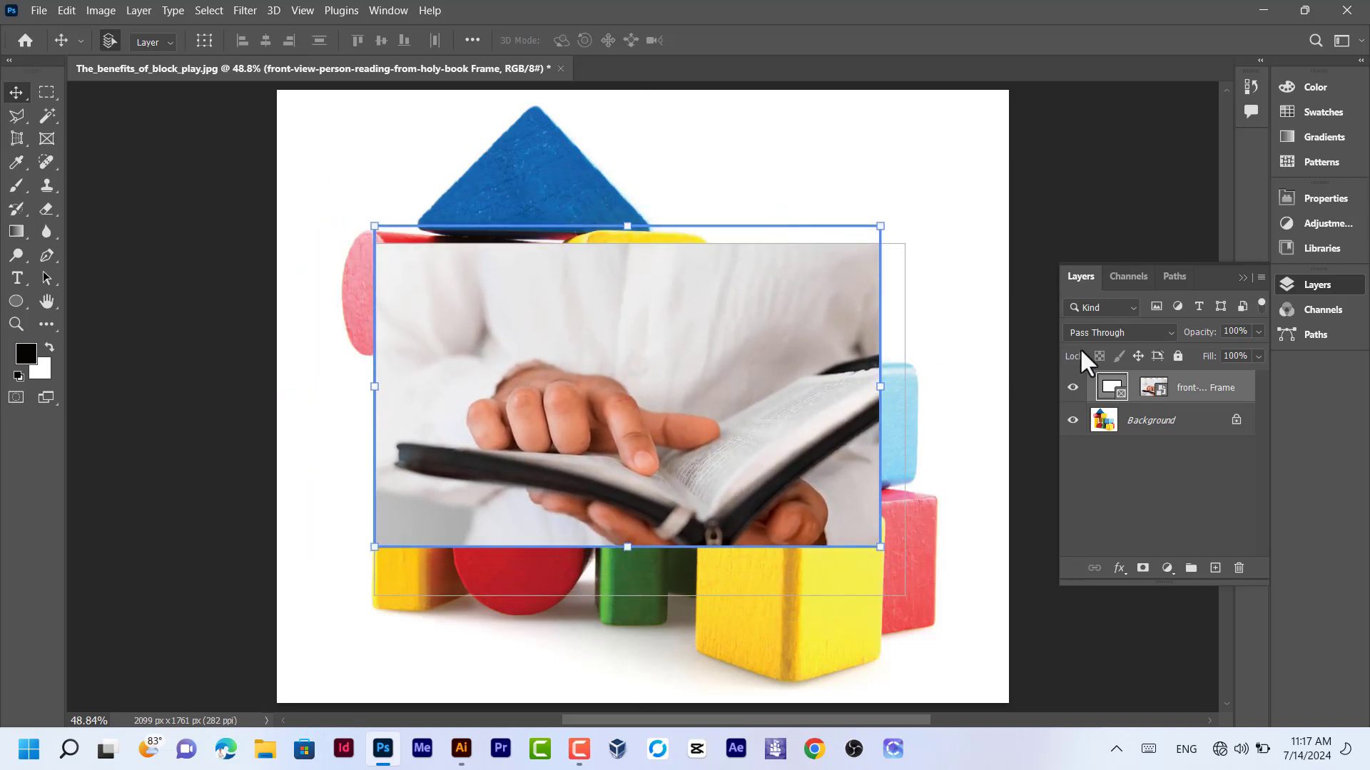
pyautogui.click(1156, 393)
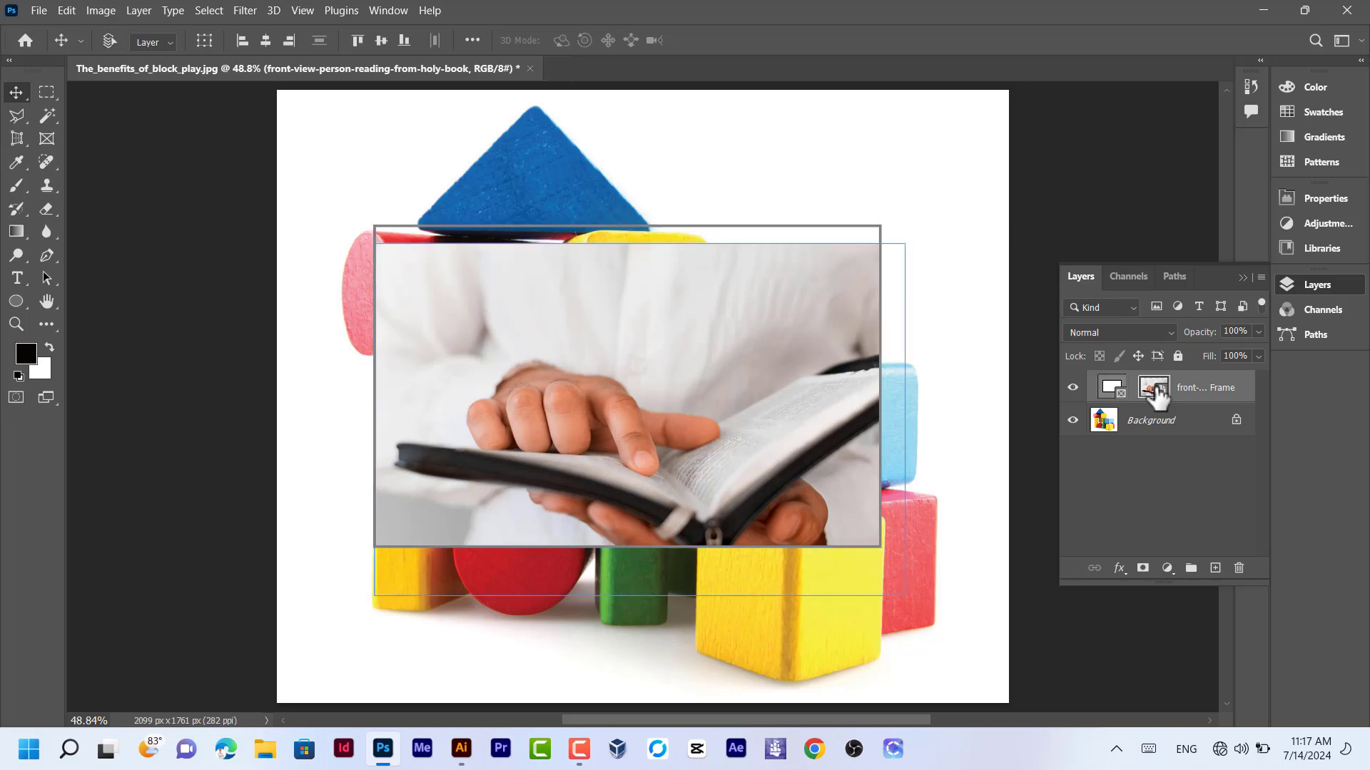
pyautogui.hotkey('ctrl', 't')
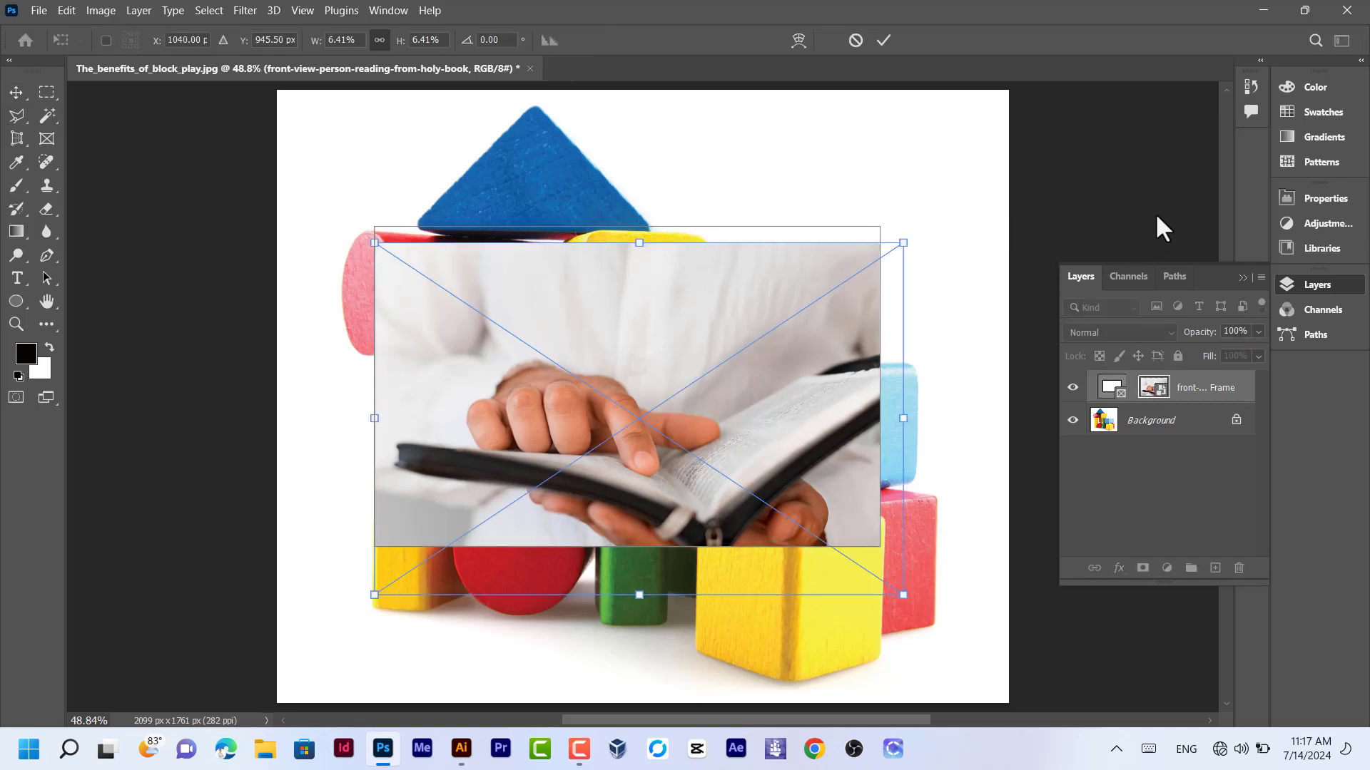
pyautogui.moveTo(658, 301); pyautogui.dragTo(657, 277)
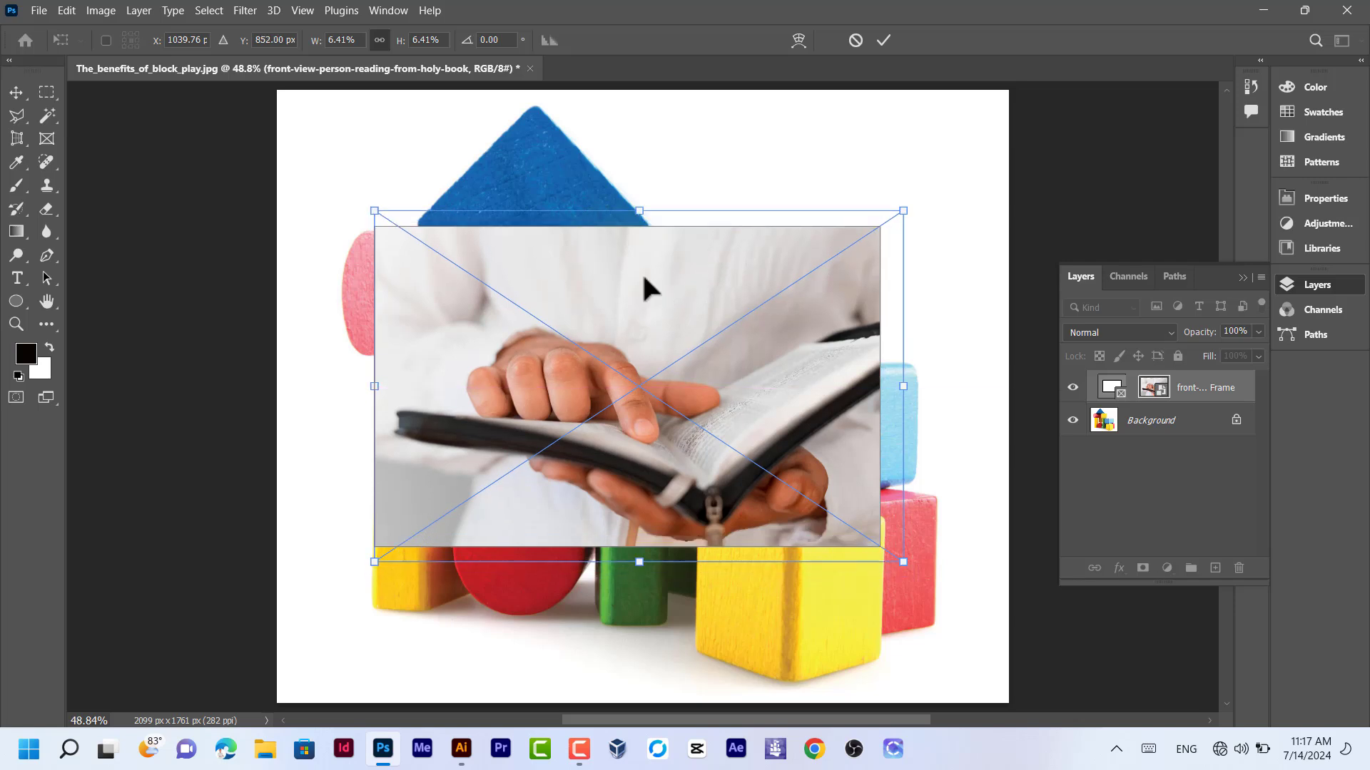
pyautogui.click(16, 93)
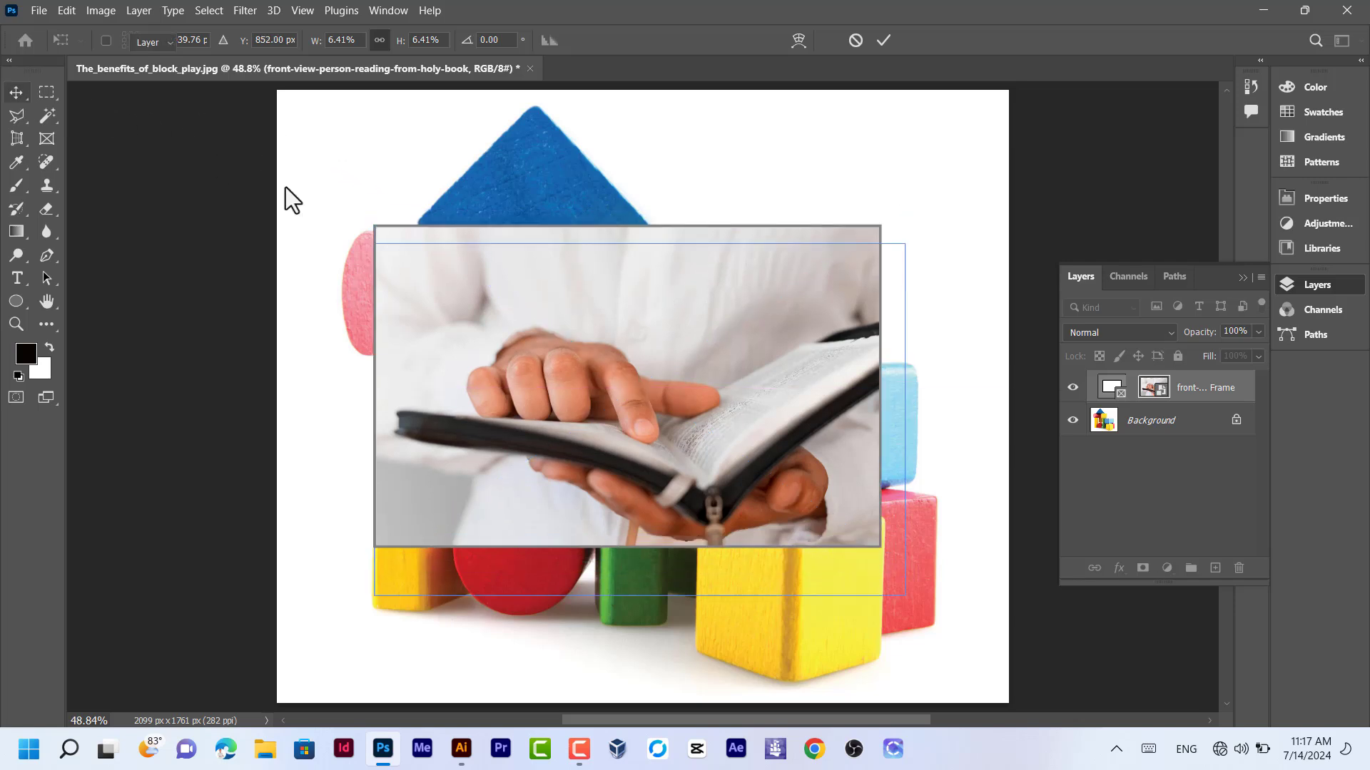